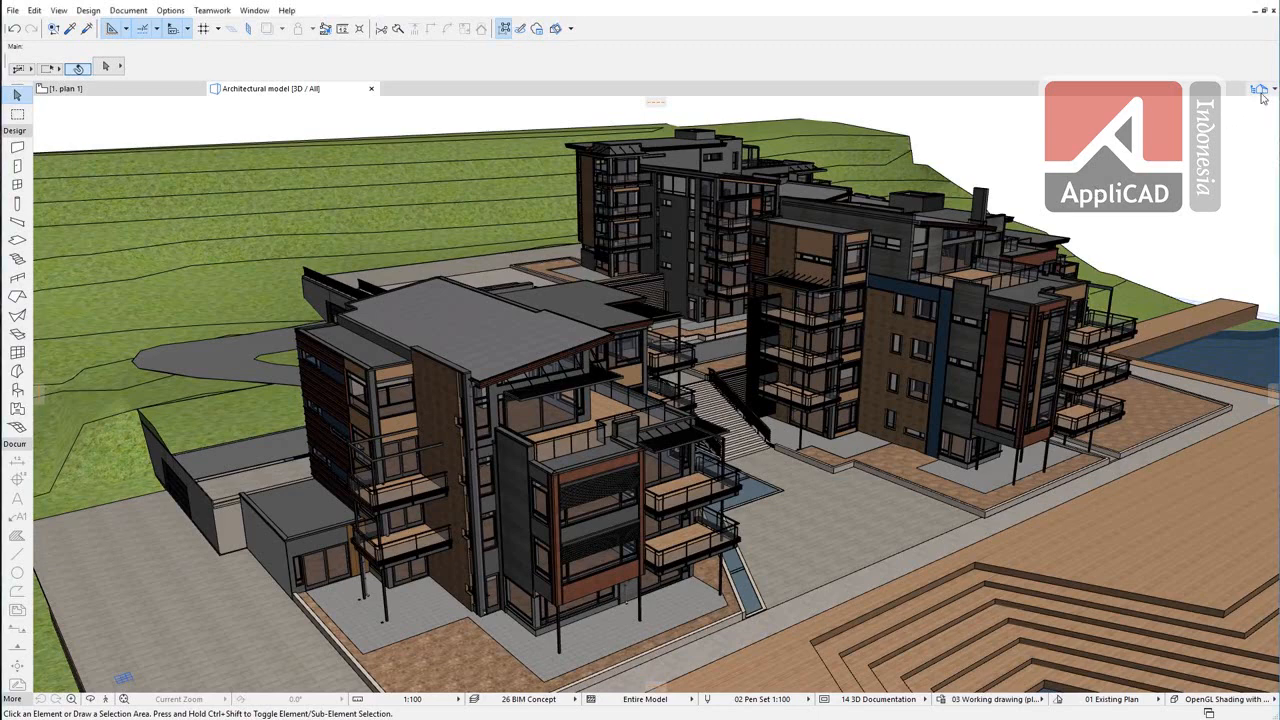
# Step: View the Load-Bearing Model and MEP Export - Zones views of the Publishing IFC folder, and return to the Architectural model view
pyautogui.click(1259, 89)
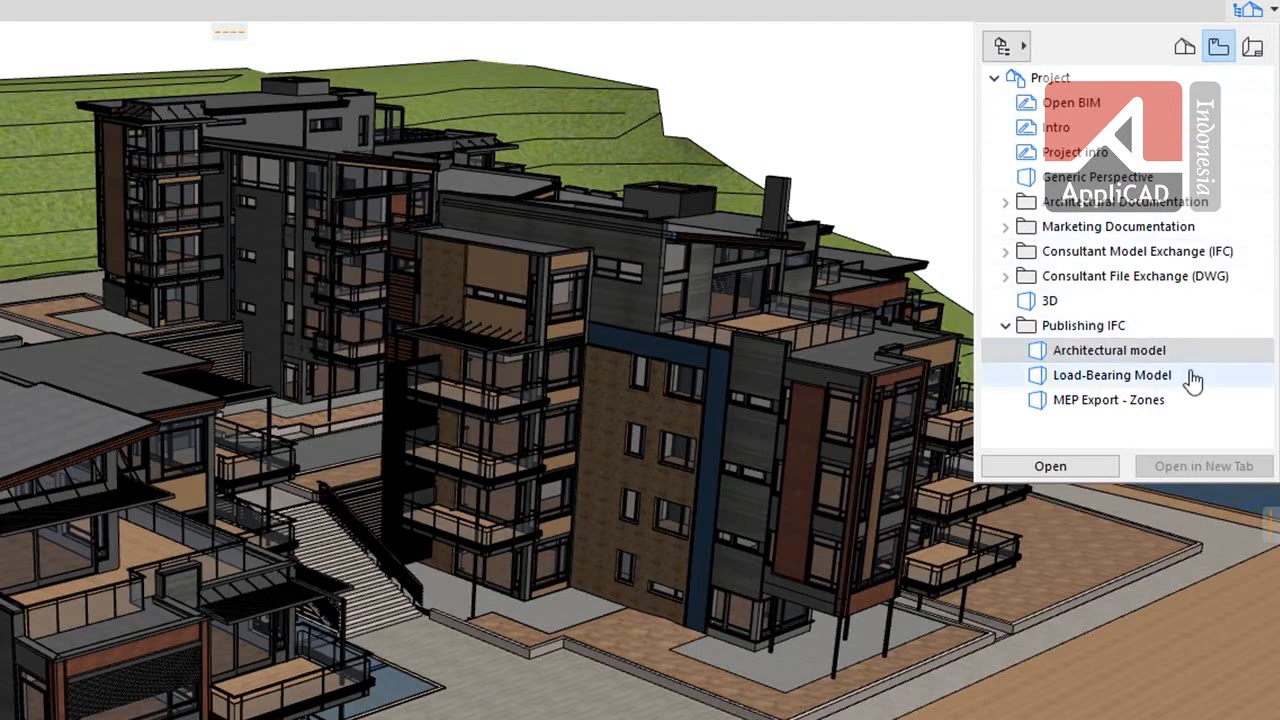
pyautogui.doubleClick(1112, 375)
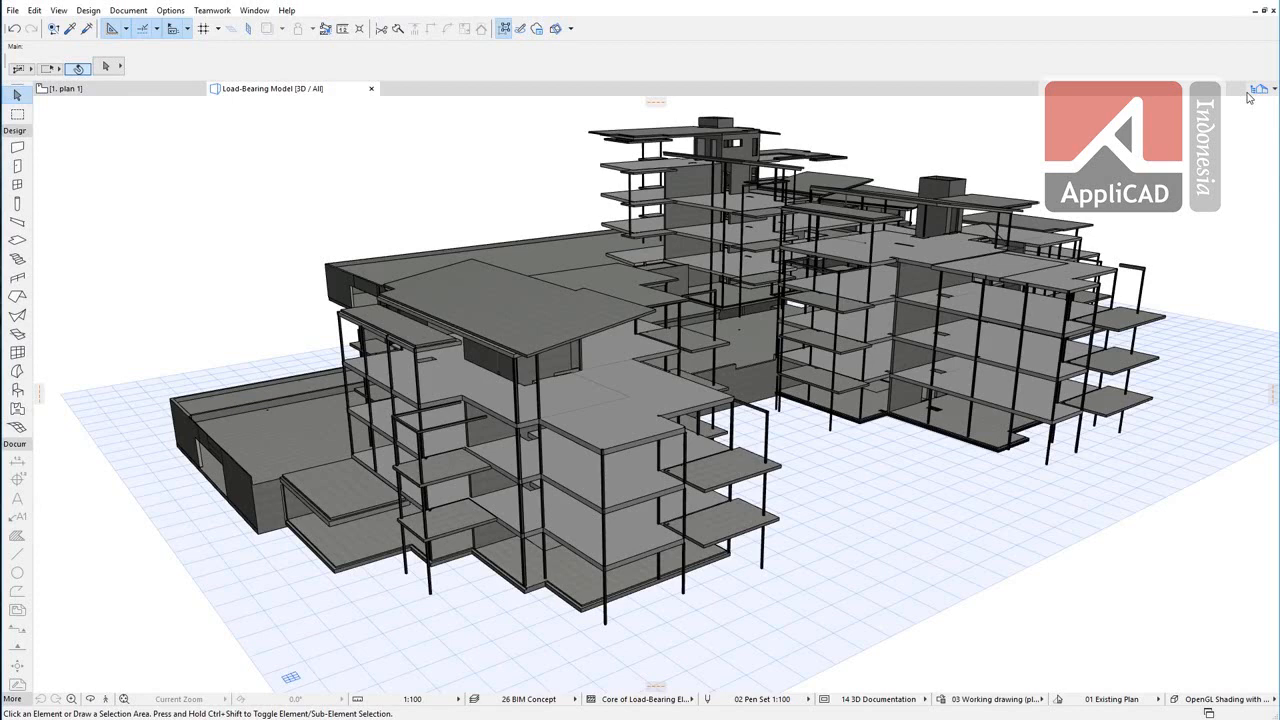
pyautogui.click(1256, 90)
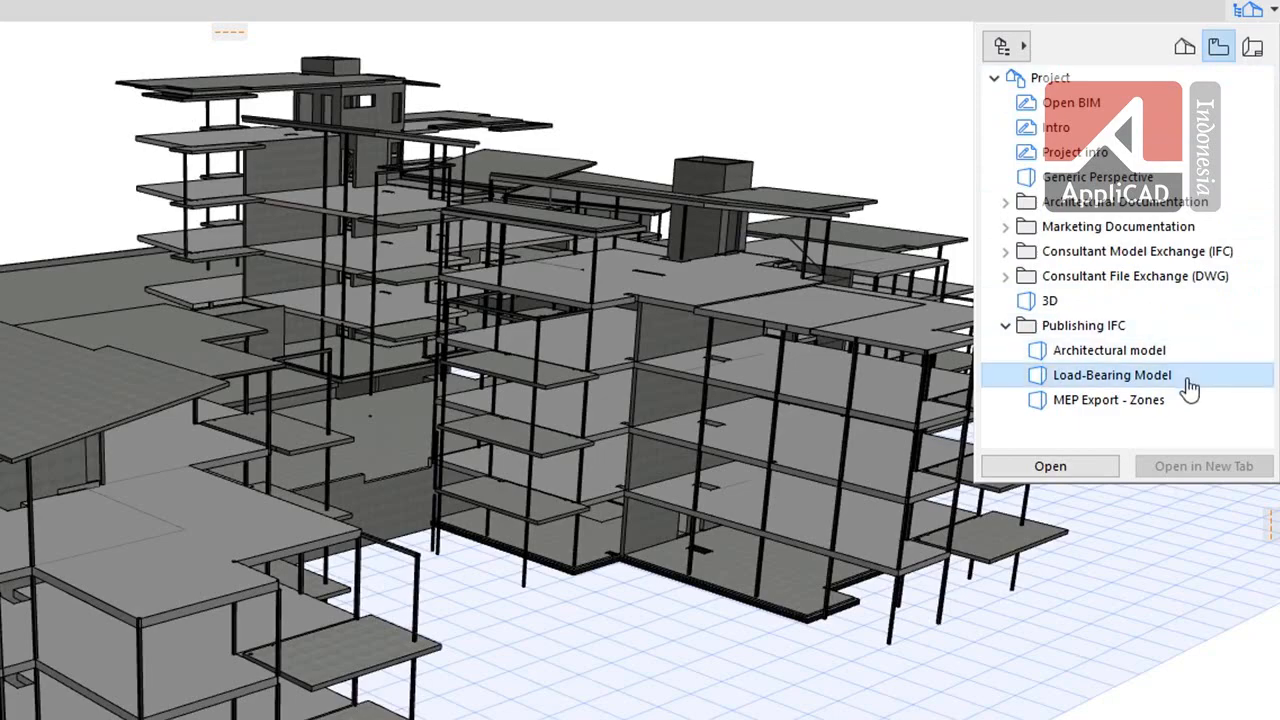
pyautogui.doubleClick(1188, 402)
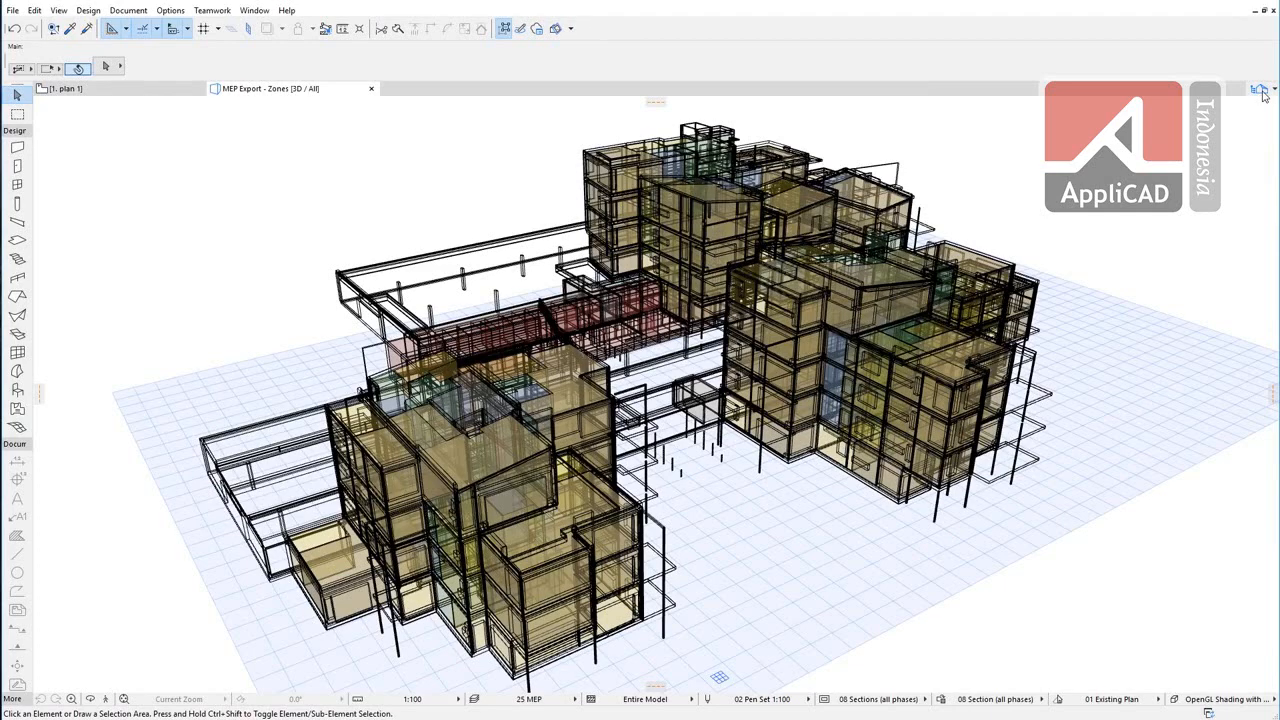
pyautogui.click(1262, 92)
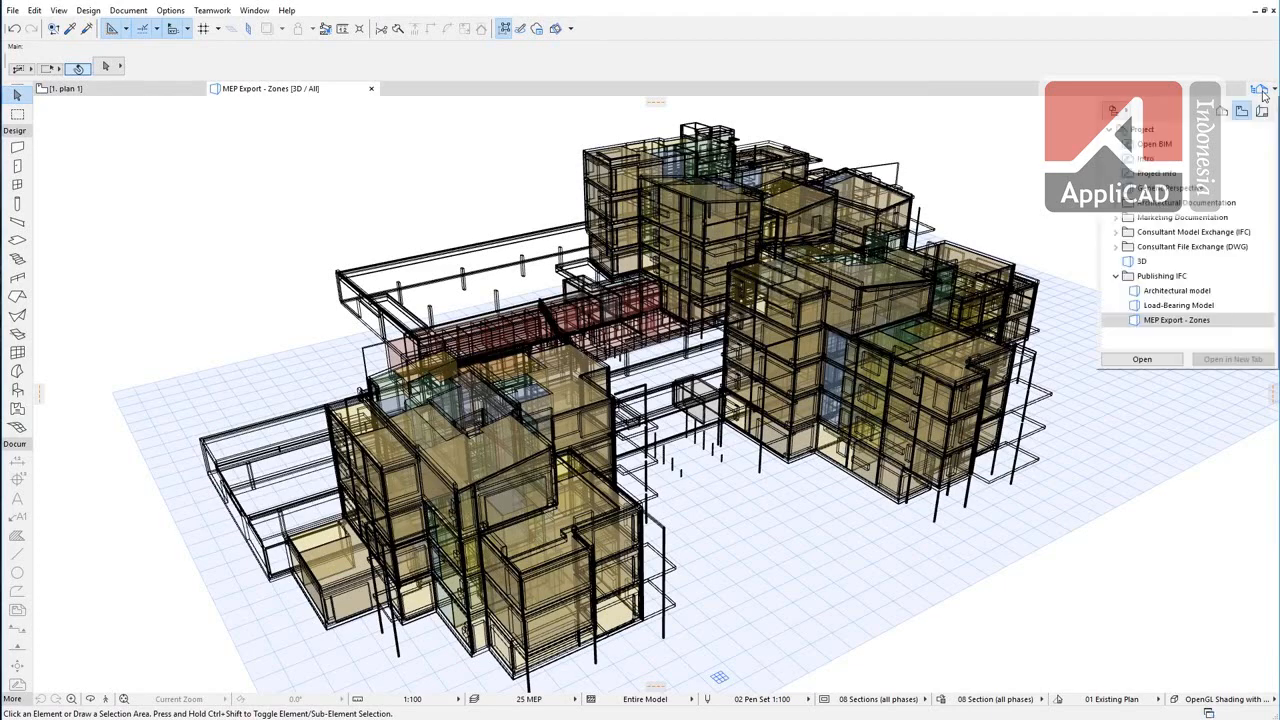
pyautogui.doubleClick(1214, 289)
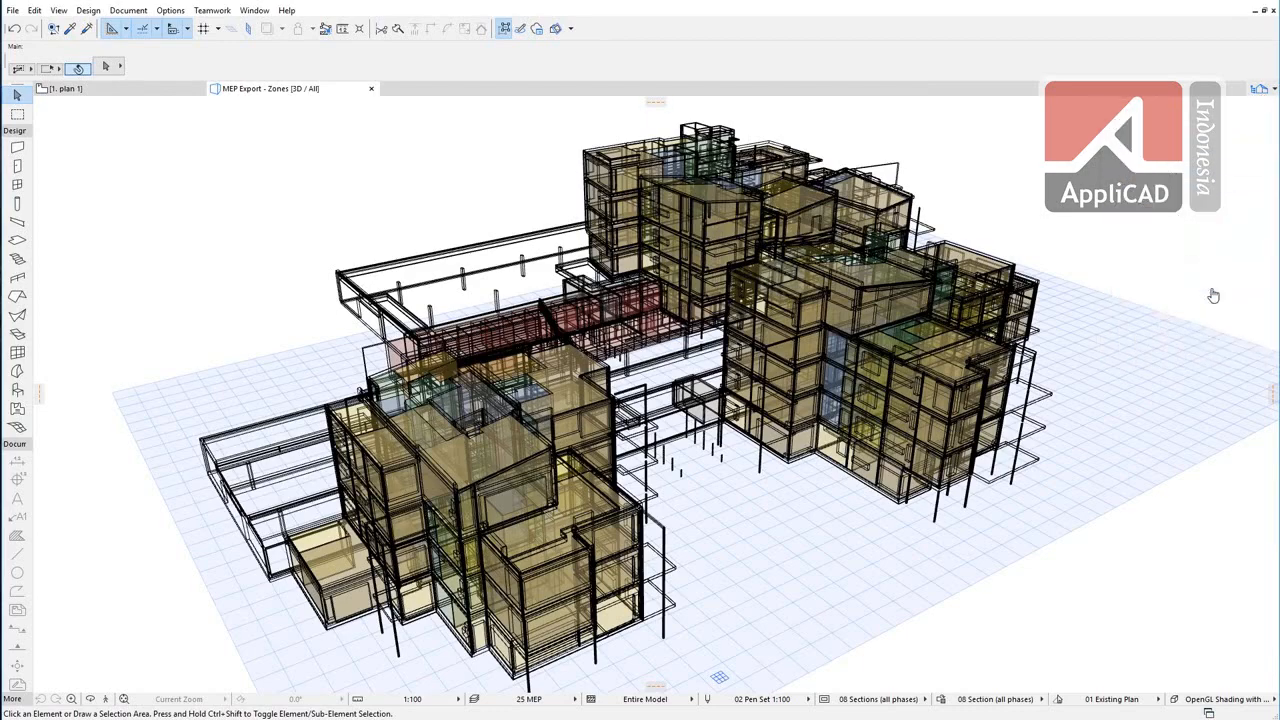
# Step: Open the Organizer to compare the project's saved views with the publisher set
pyautogui.click(1257, 91)
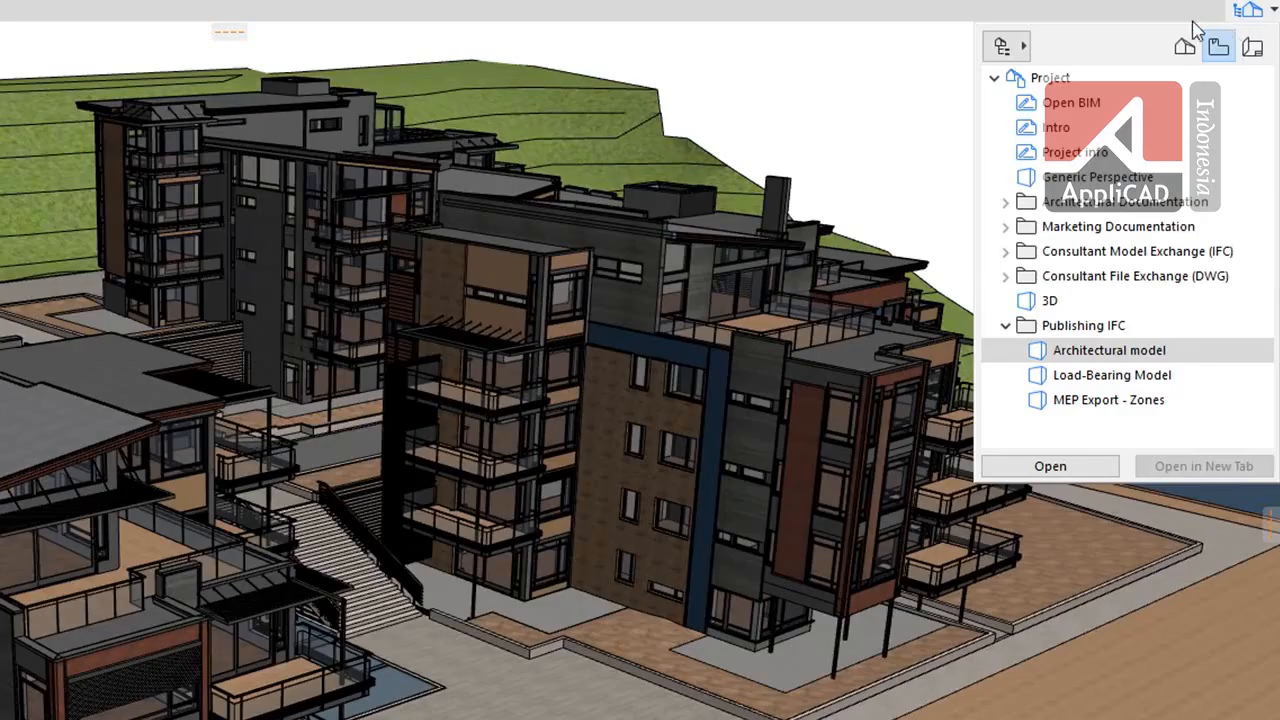
pyautogui.click(1023, 50)
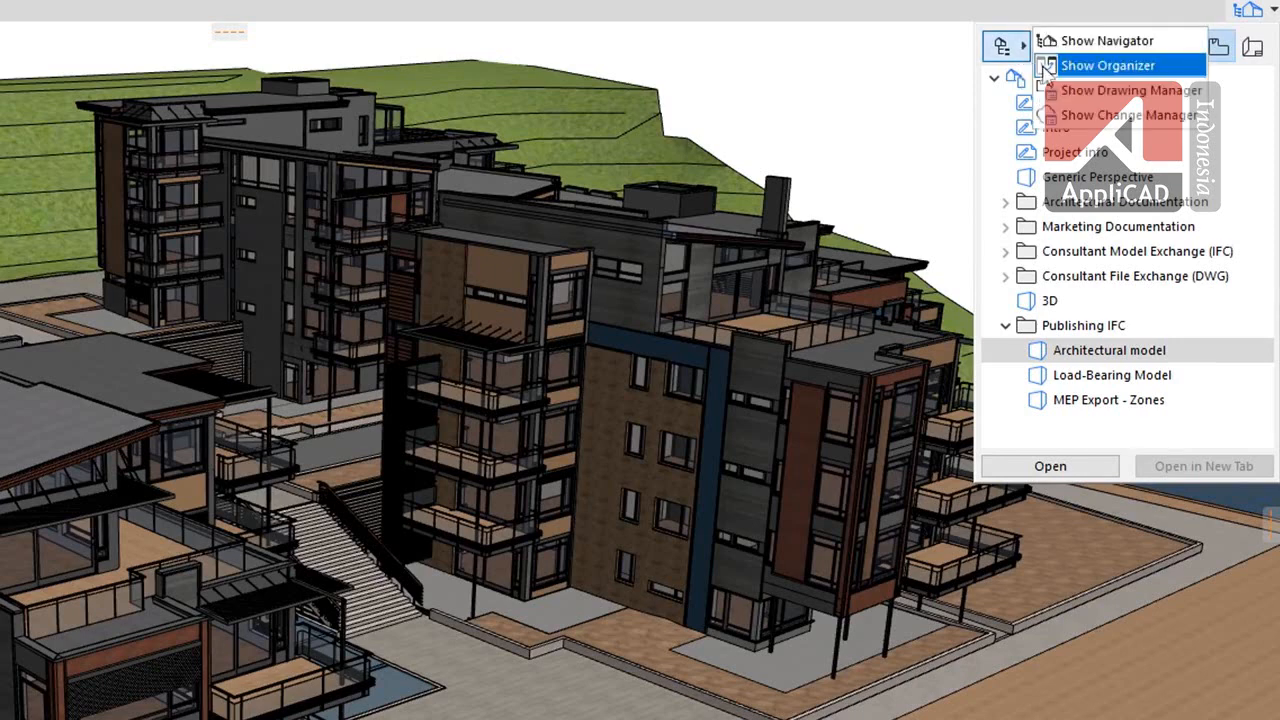
pyautogui.click(1045, 64)
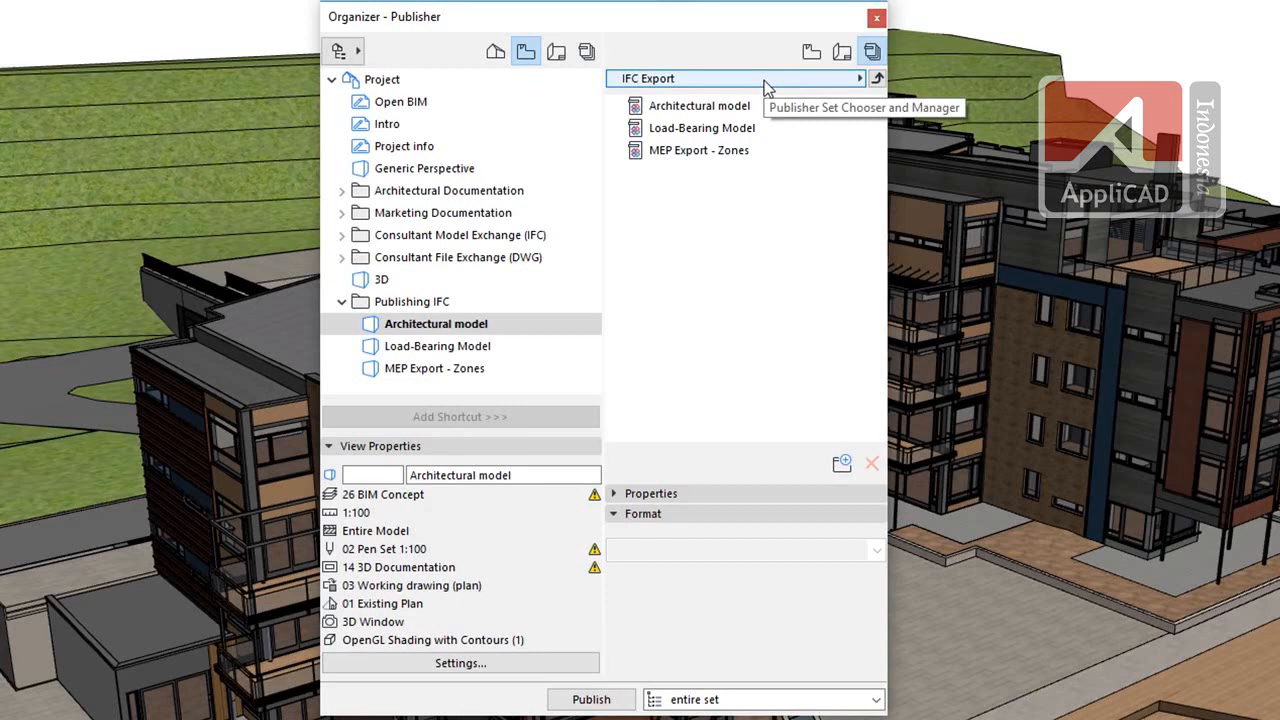
# Step: Check the format and IFC translator assigned to the Architectural model, Load-Bearing Model and MEP Export - Zones items of the IFC Export publisher set
pyautogui.click(757, 106)
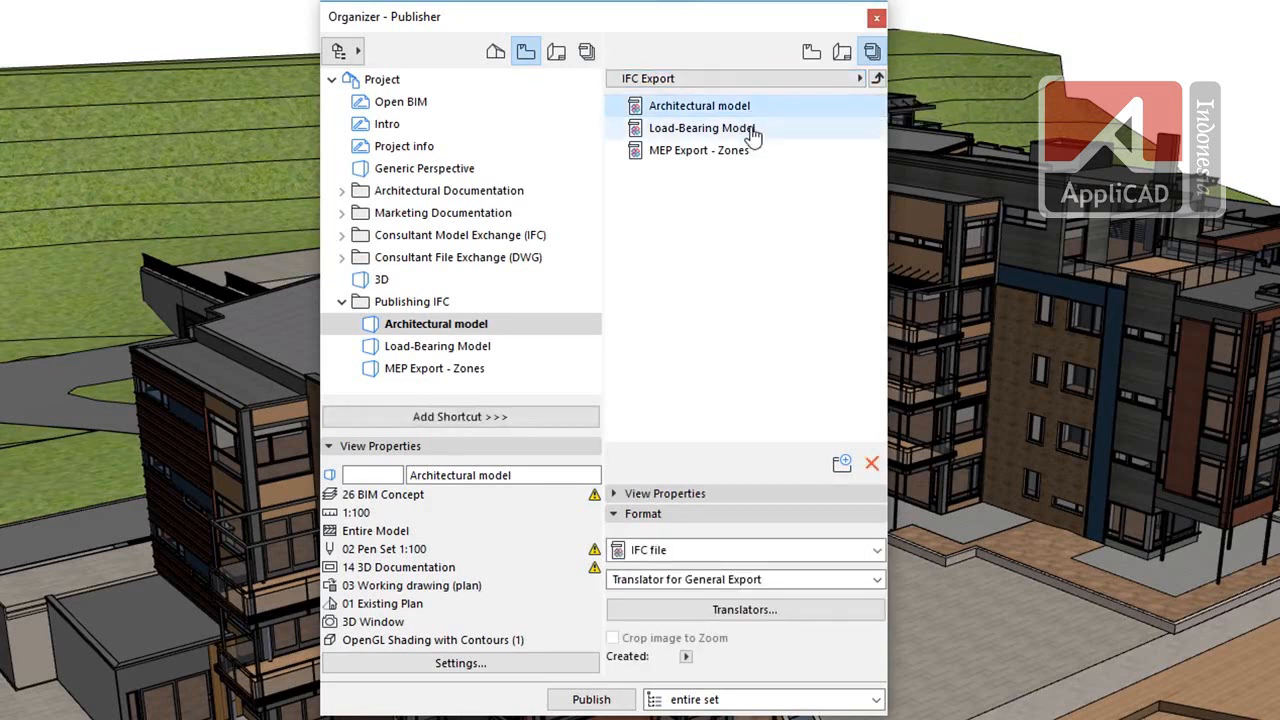
pyautogui.click(752, 130)
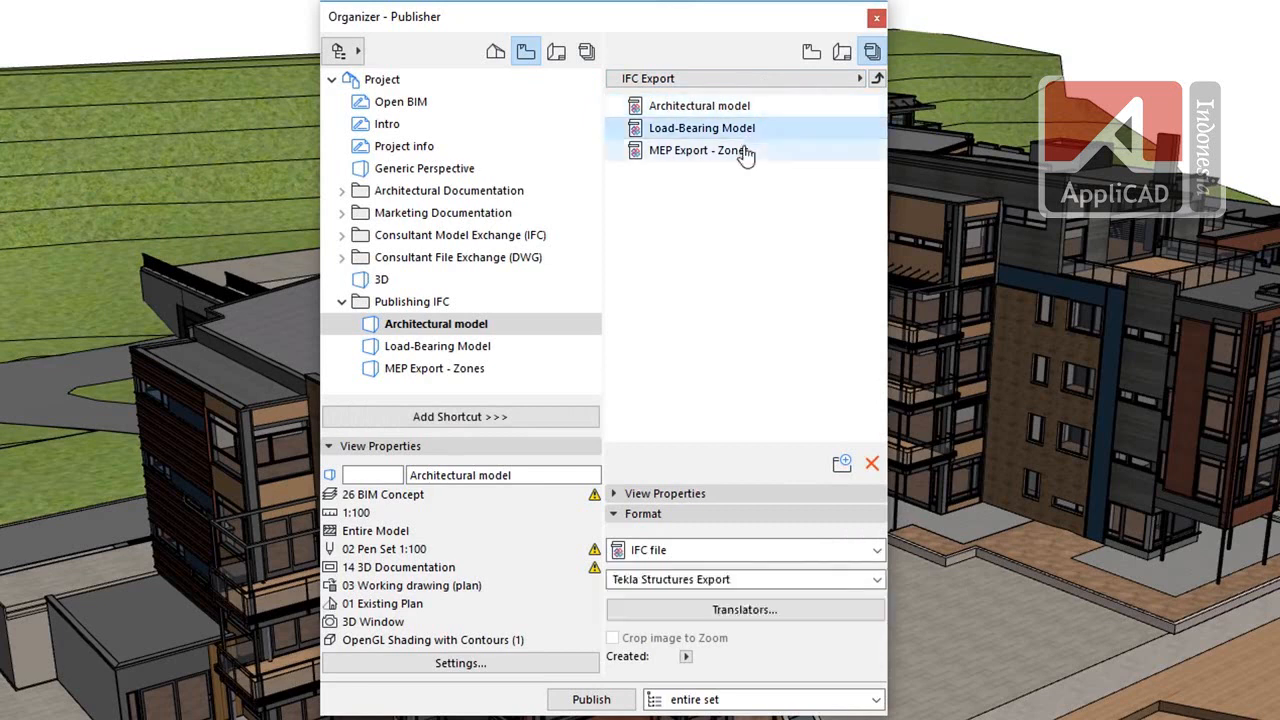
pyautogui.click(742, 158)
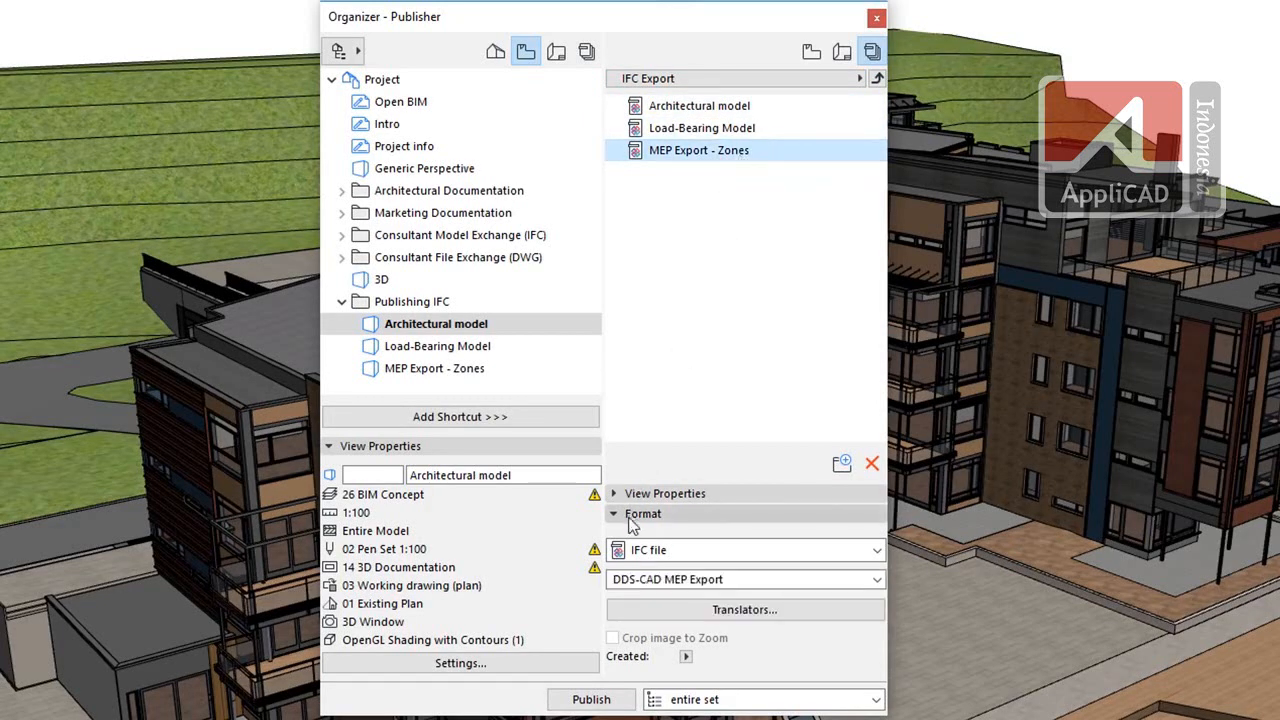
# Step: Review the export translators available for the MEP Export - Zones publisher item, keeping DDS-CAD MEP Export
pyautogui.click(874, 555)
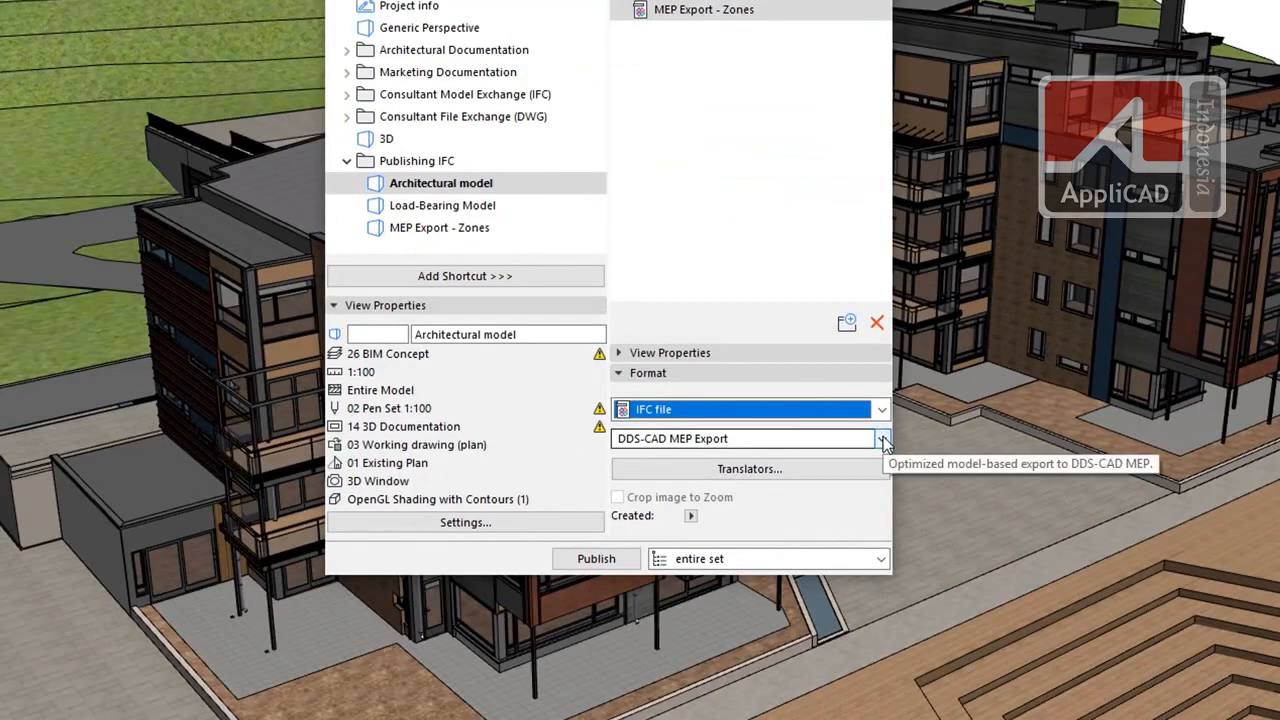
pyautogui.click(884, 440)
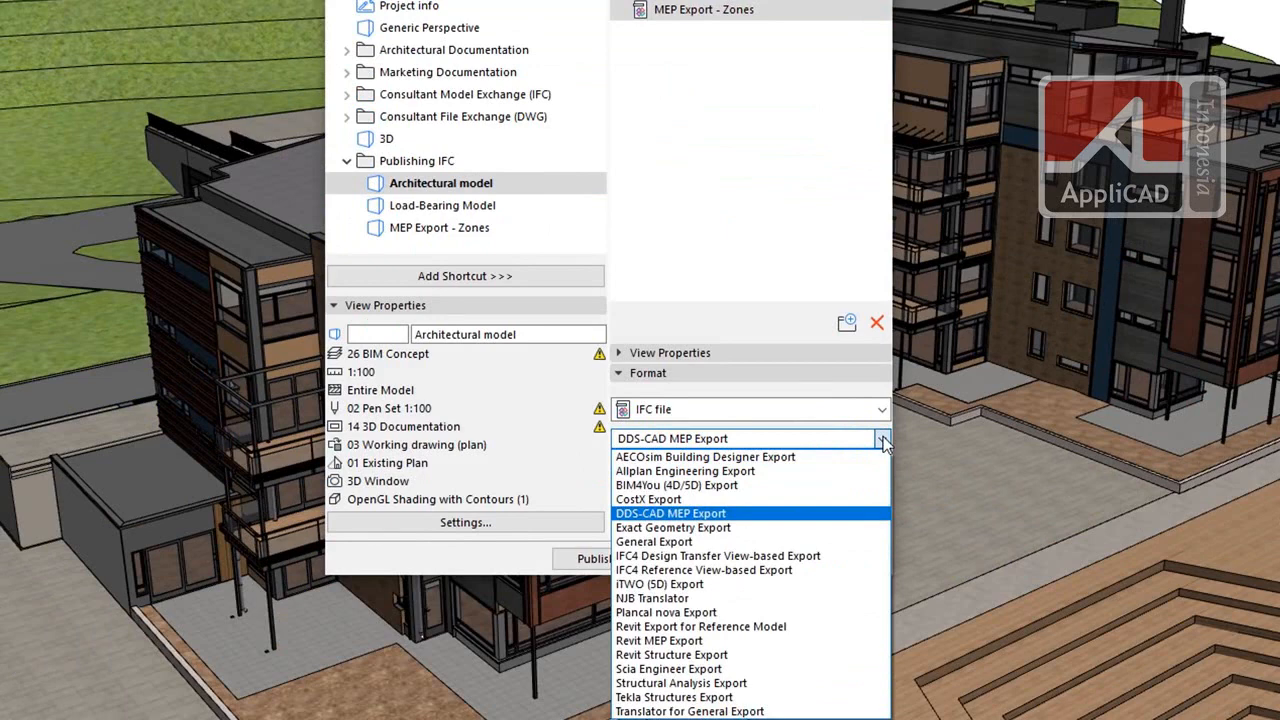
pyautogui.click(786, 515)
# Step: Review the export translator choices for the Load-Bearing Model and Architectural model publisher items, leaving their assigned translators selected
pyautogui.click(729, 60)
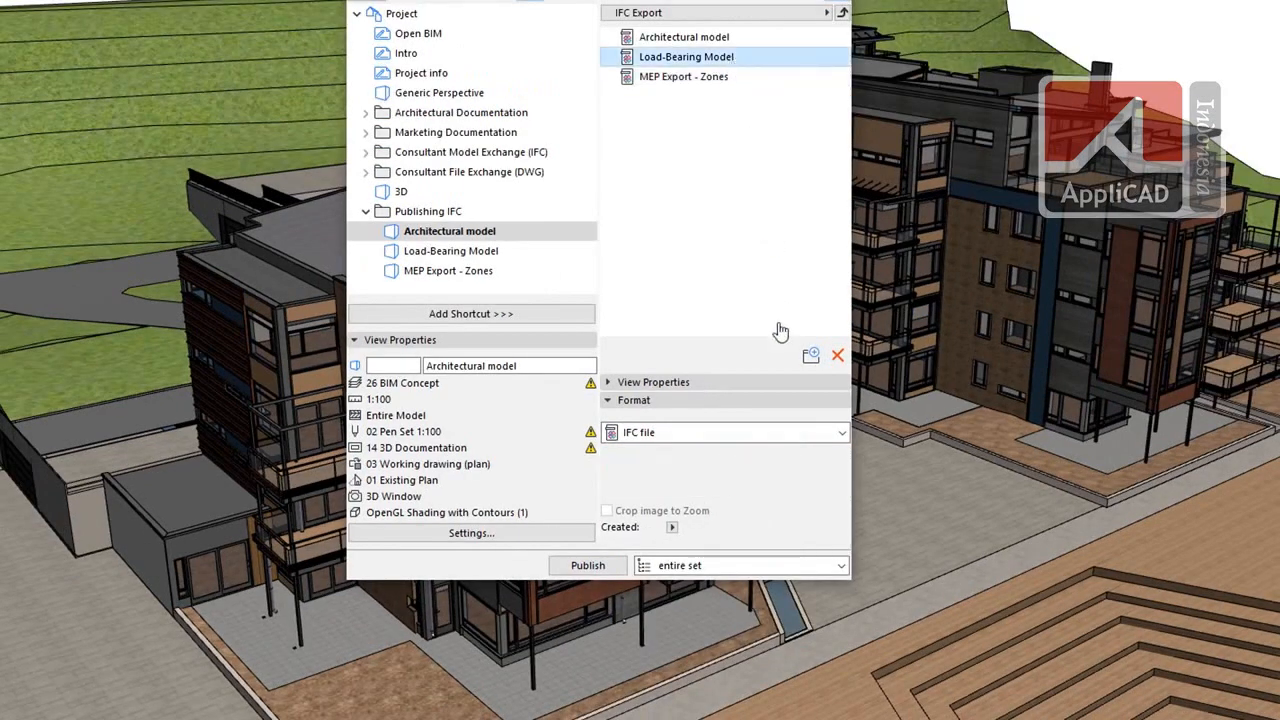
pyautogui.click(842, 458)
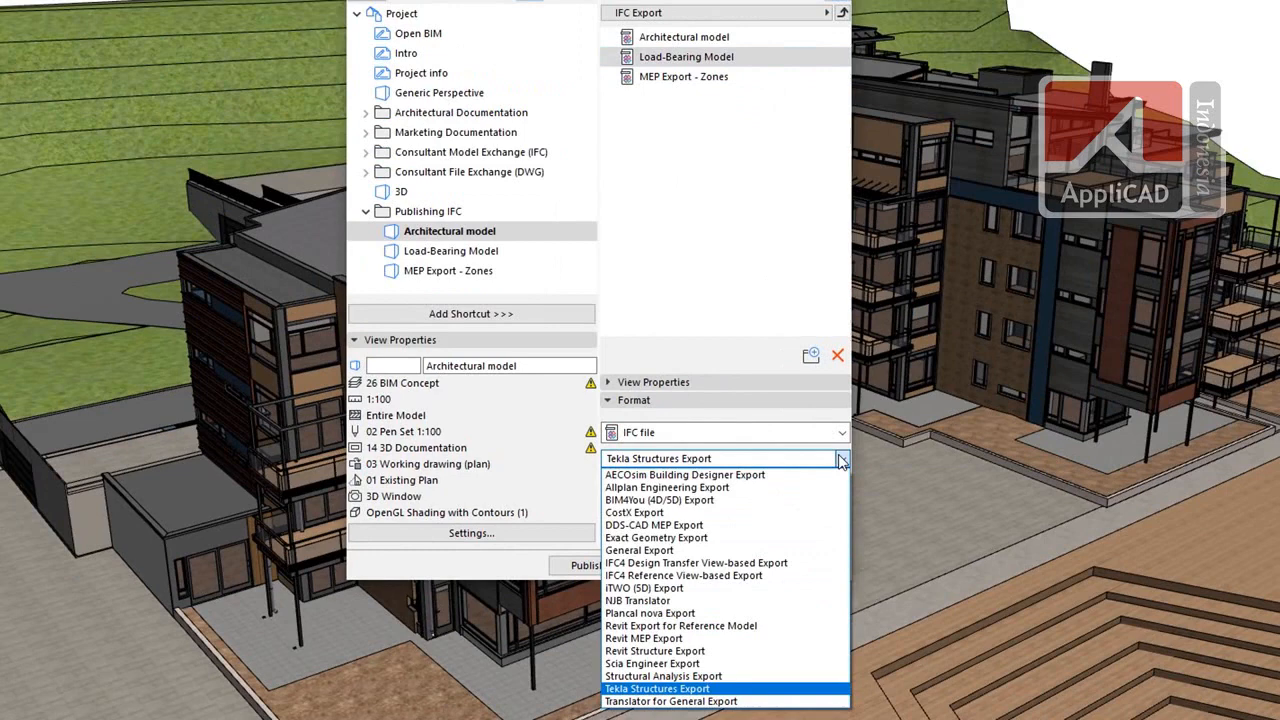
pyautogui.click(842, 460)
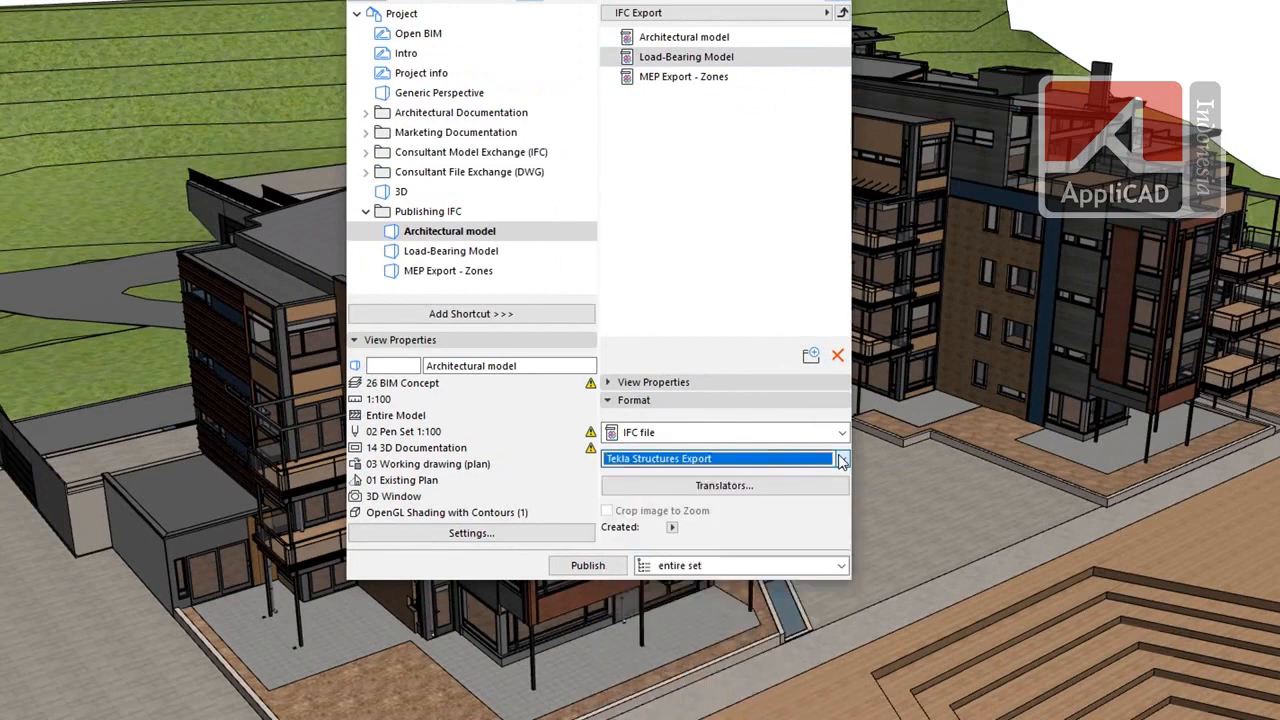
pyautogui.click(784, 43)
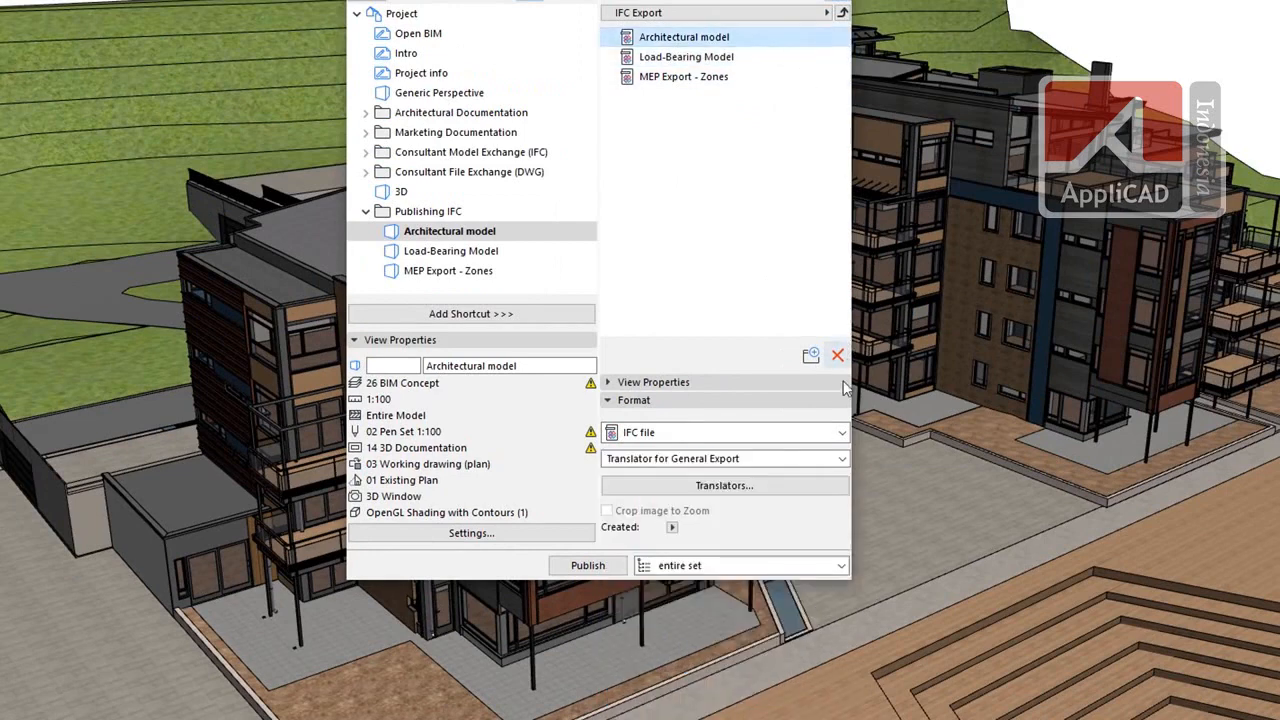
pyautogui.click(842, 459)
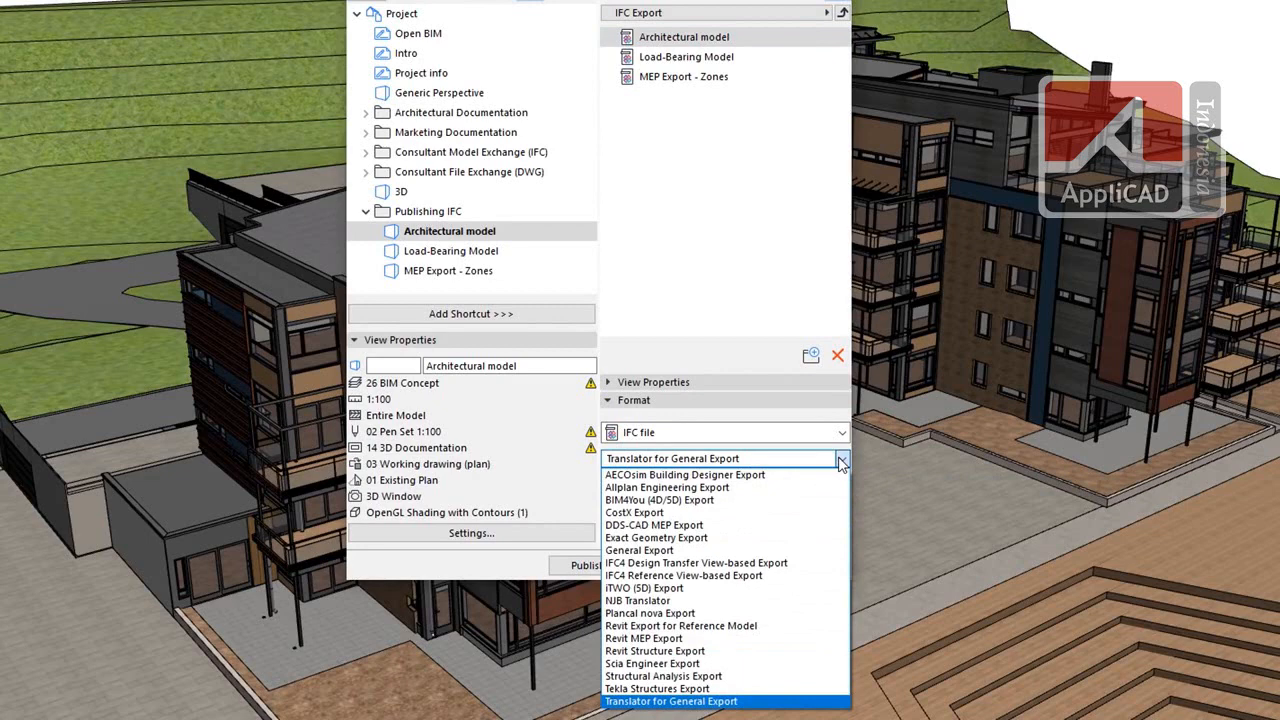
pyautogui.click(842, 460)
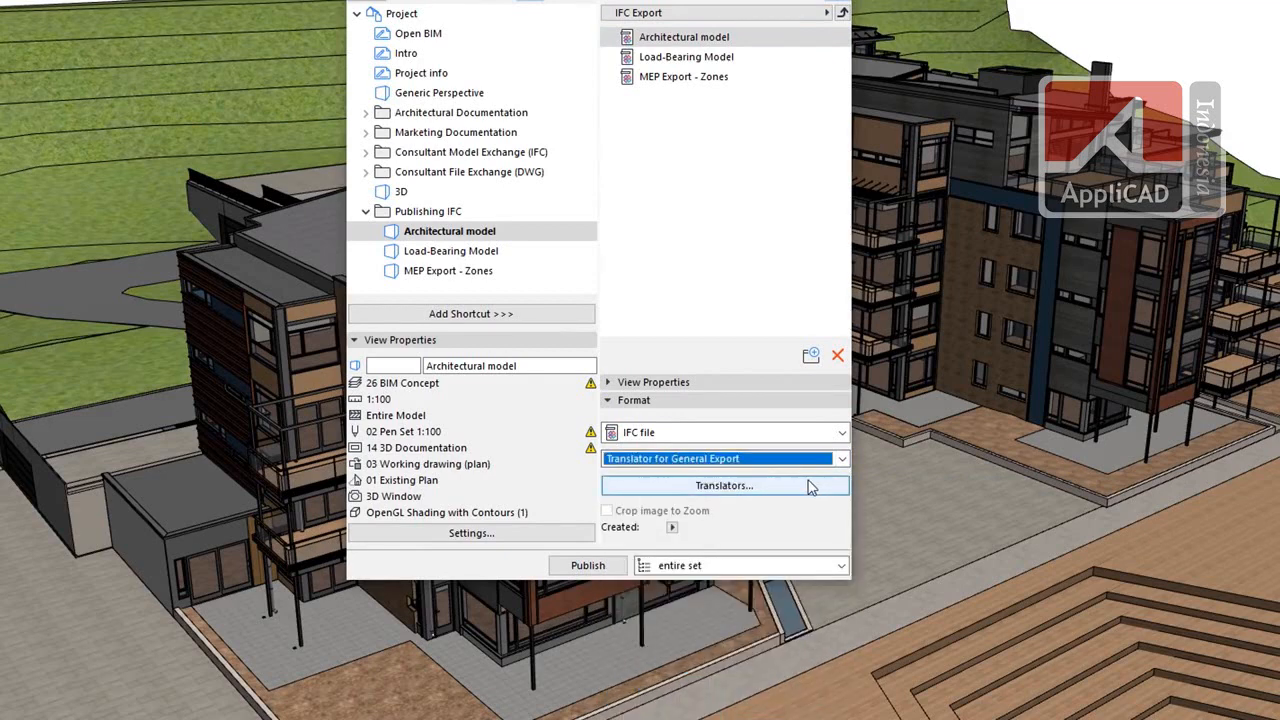
# Step: Examine the Architectural model's IFC save options with Translator for General Export, accept them and close the Organizer
pyautogui.click(811, 486)
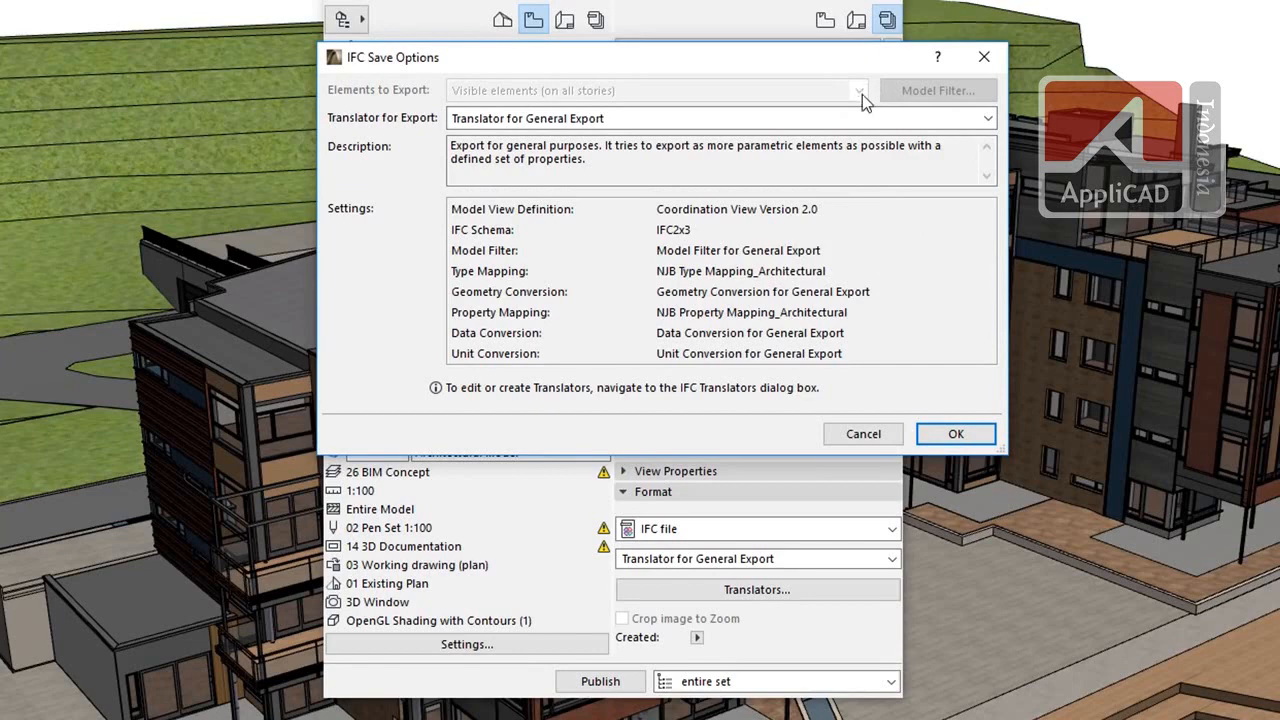
pyautogui.click(987, 119)
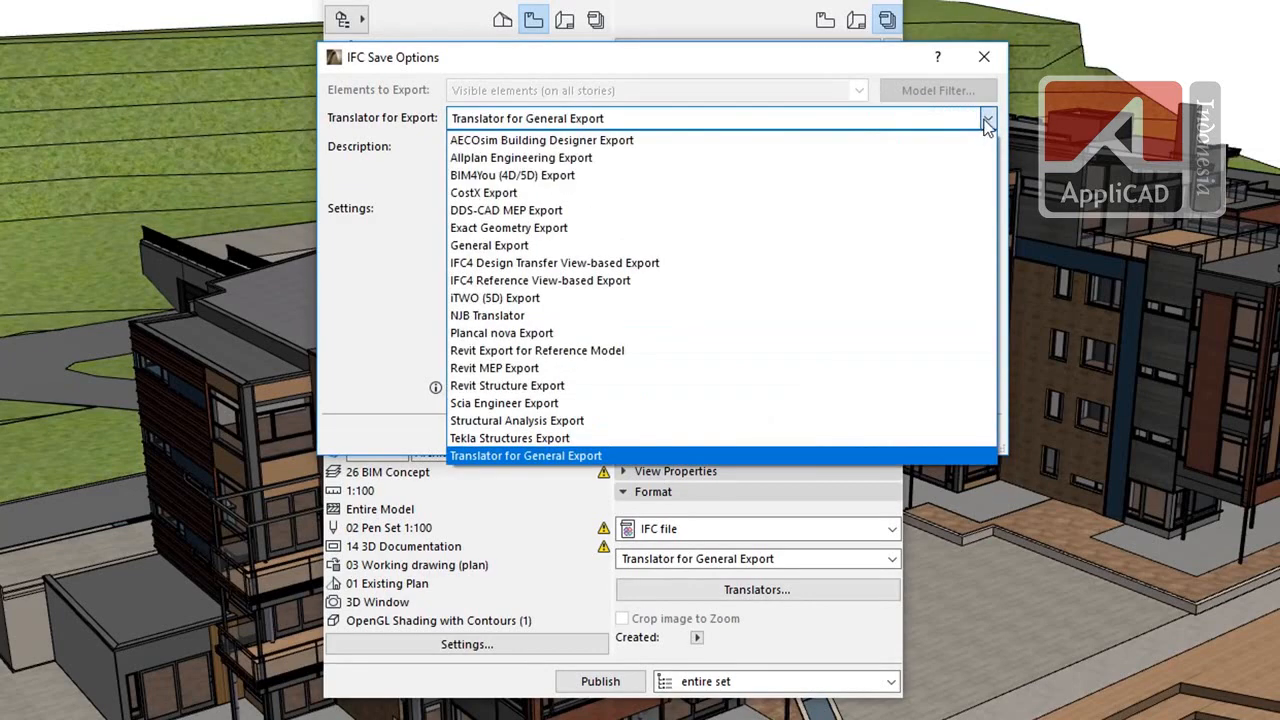
pyautogui.click(987, 119)
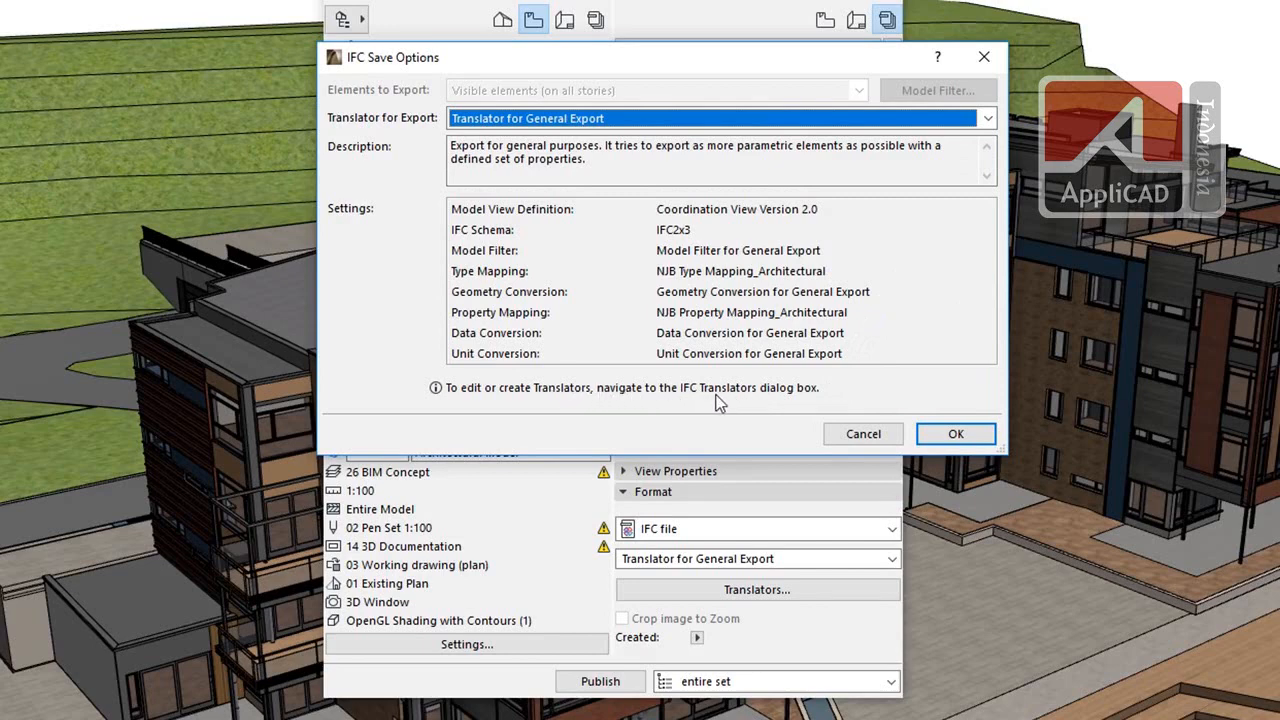
pyautogui.click(945, 440)
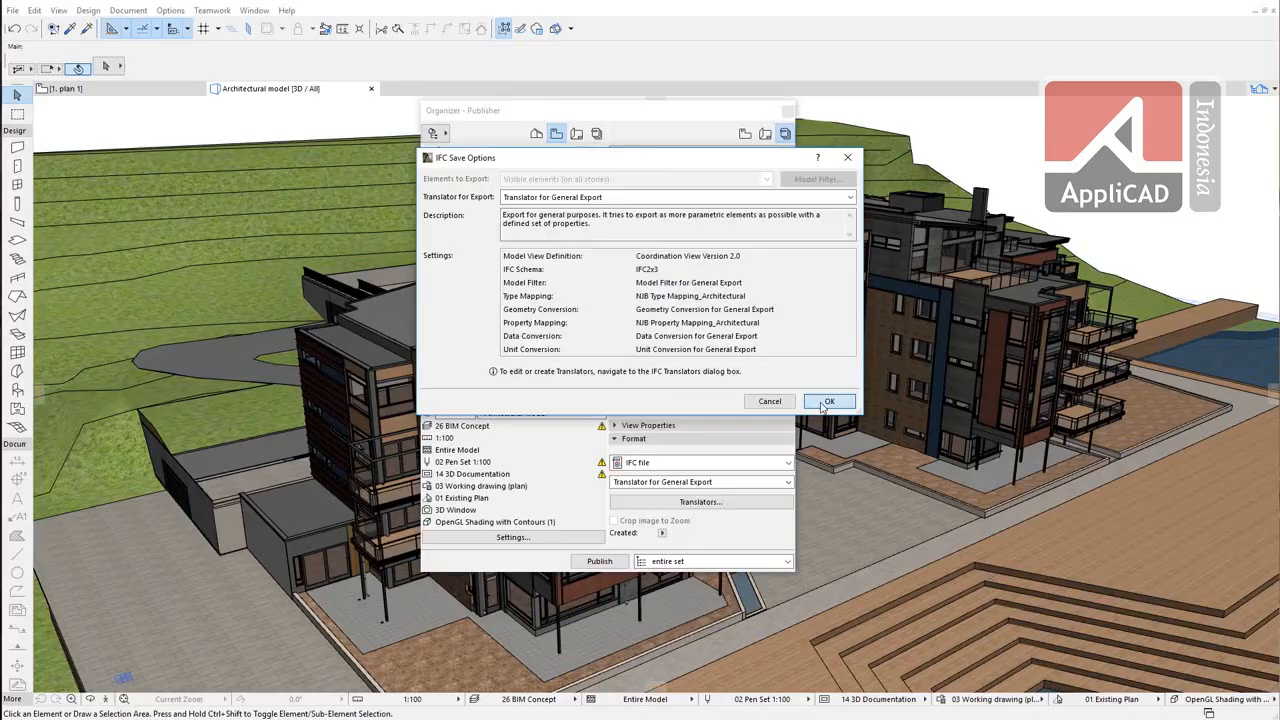
pyautogui.click(950, 437)
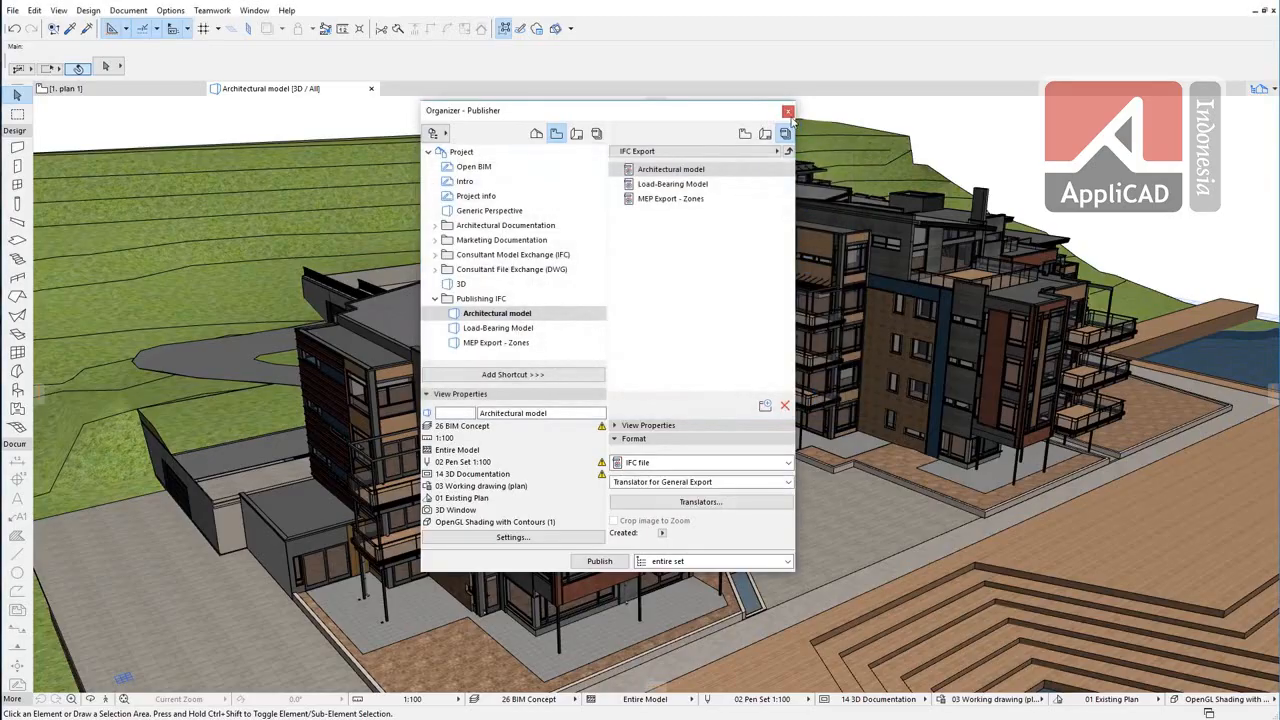
pyautogui.click(788, 111)
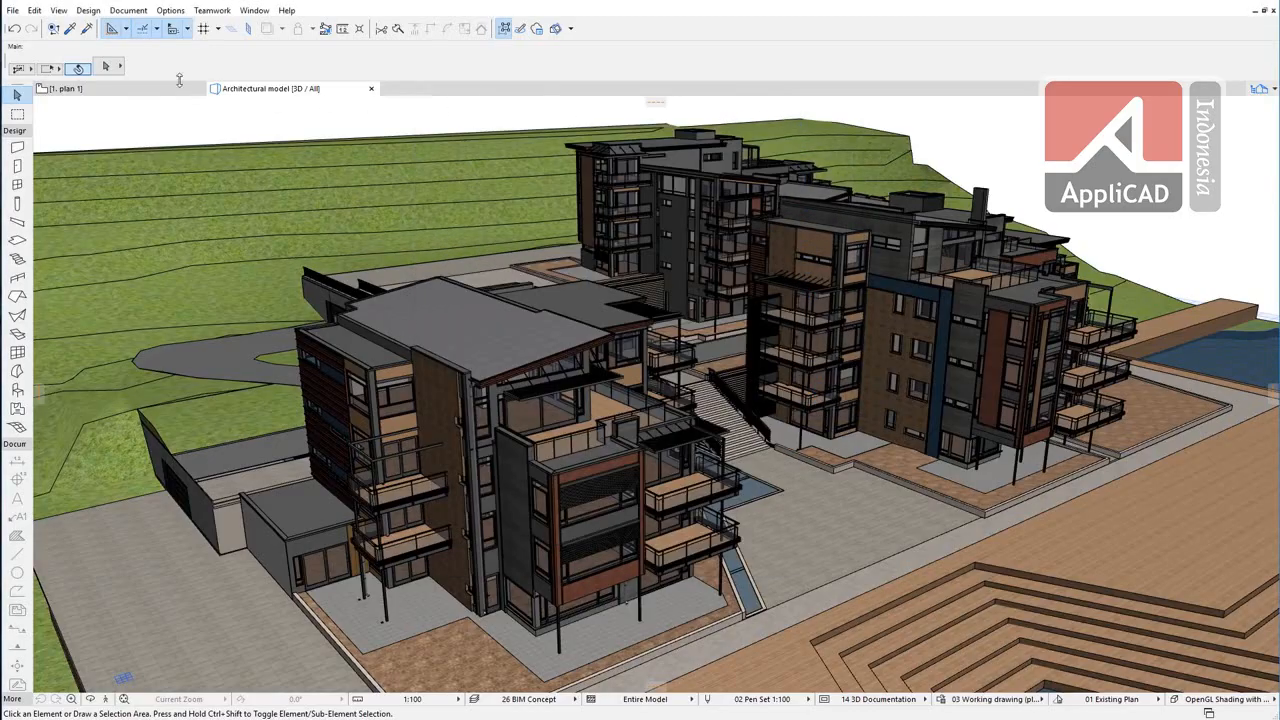
# Step: Open the IFC Translators settings for the project
pyautogui.click(14, 11)
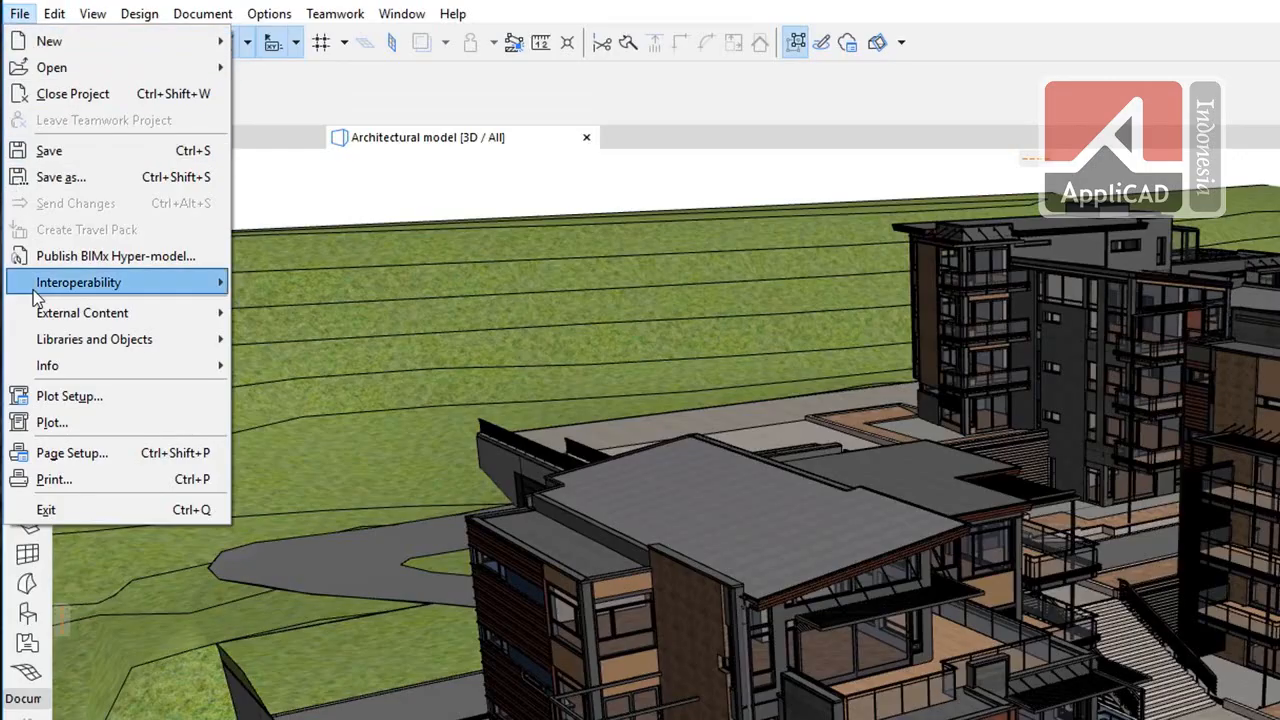
pyautogui.moveTo(23, 188)
pyautogui.moveTo(296, 314)
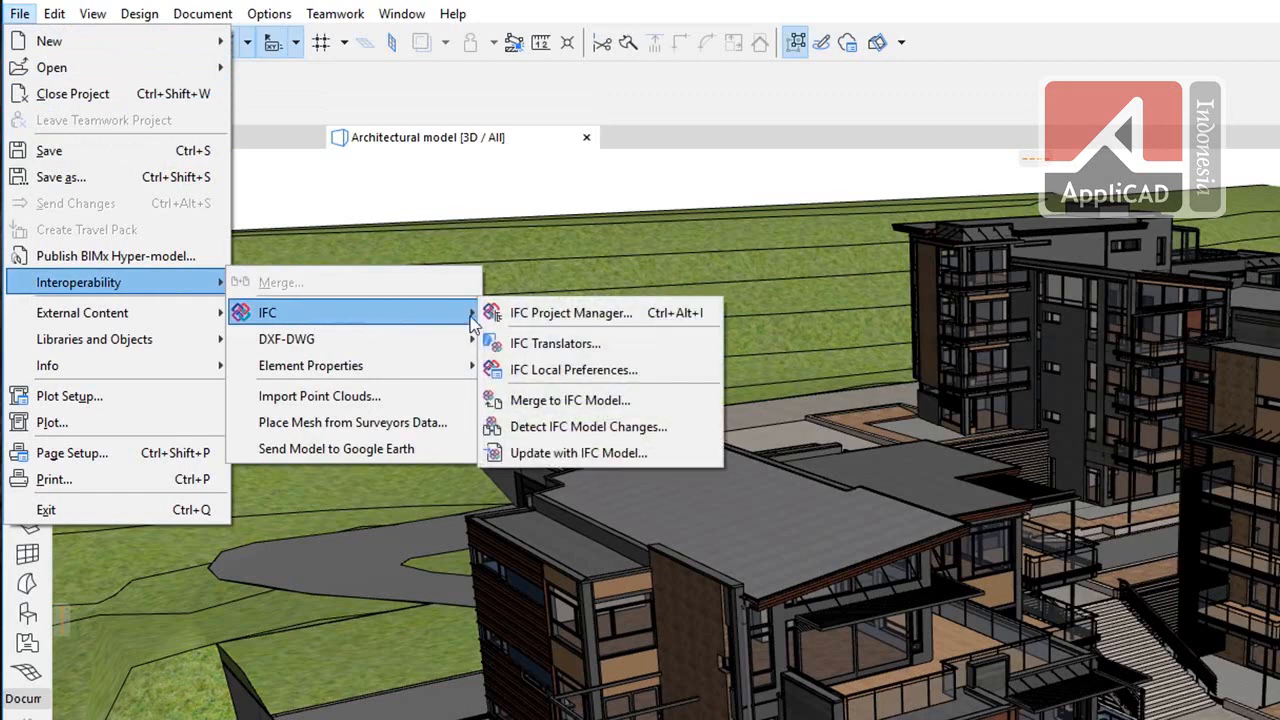
pyautogui.click(549, 345)
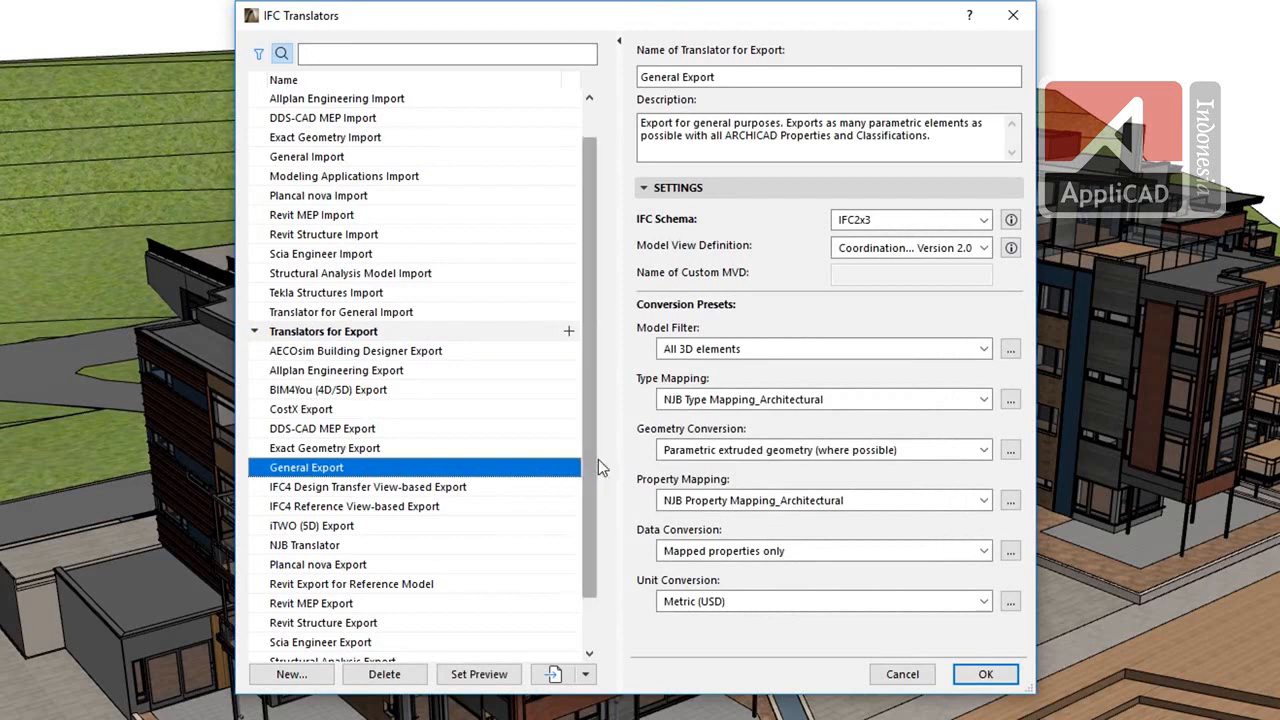
# Step: Review the Model Filter, Type Mapping and Geometry Conversion presets available for the General Export translator, keeping the current selections
pyautogui.click(985, 350)
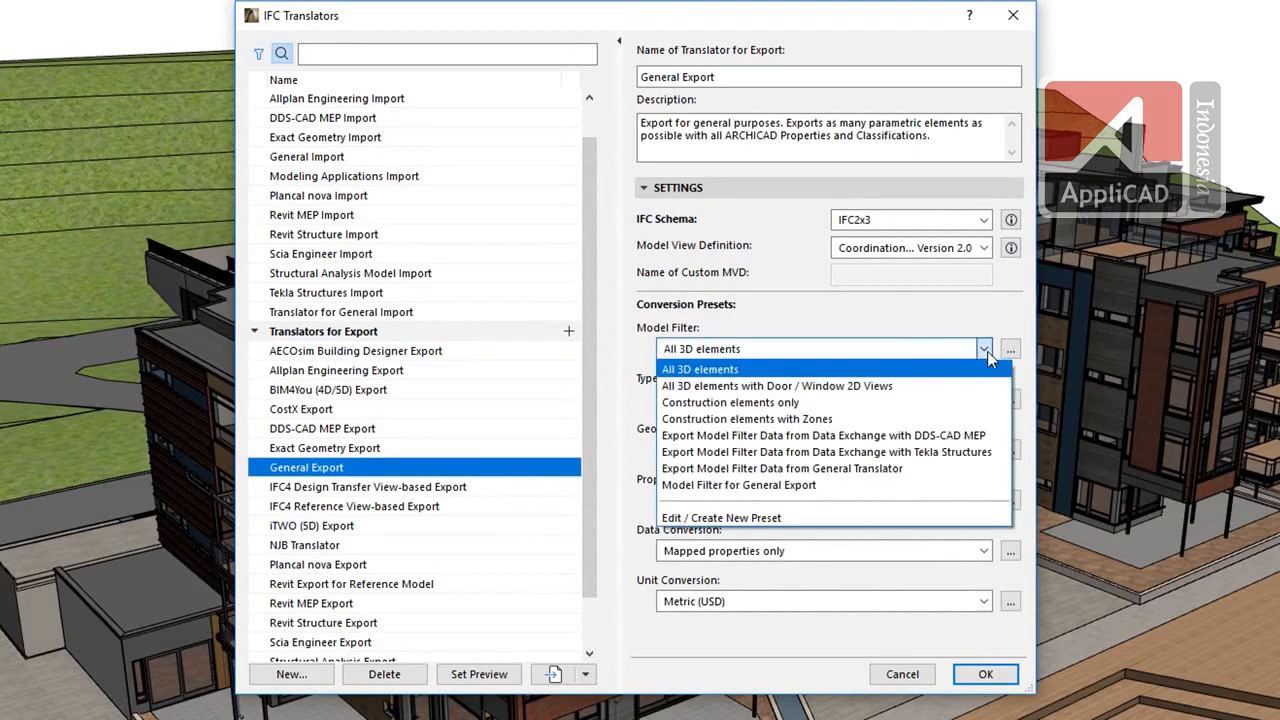
pyautogui.click(987, 351)
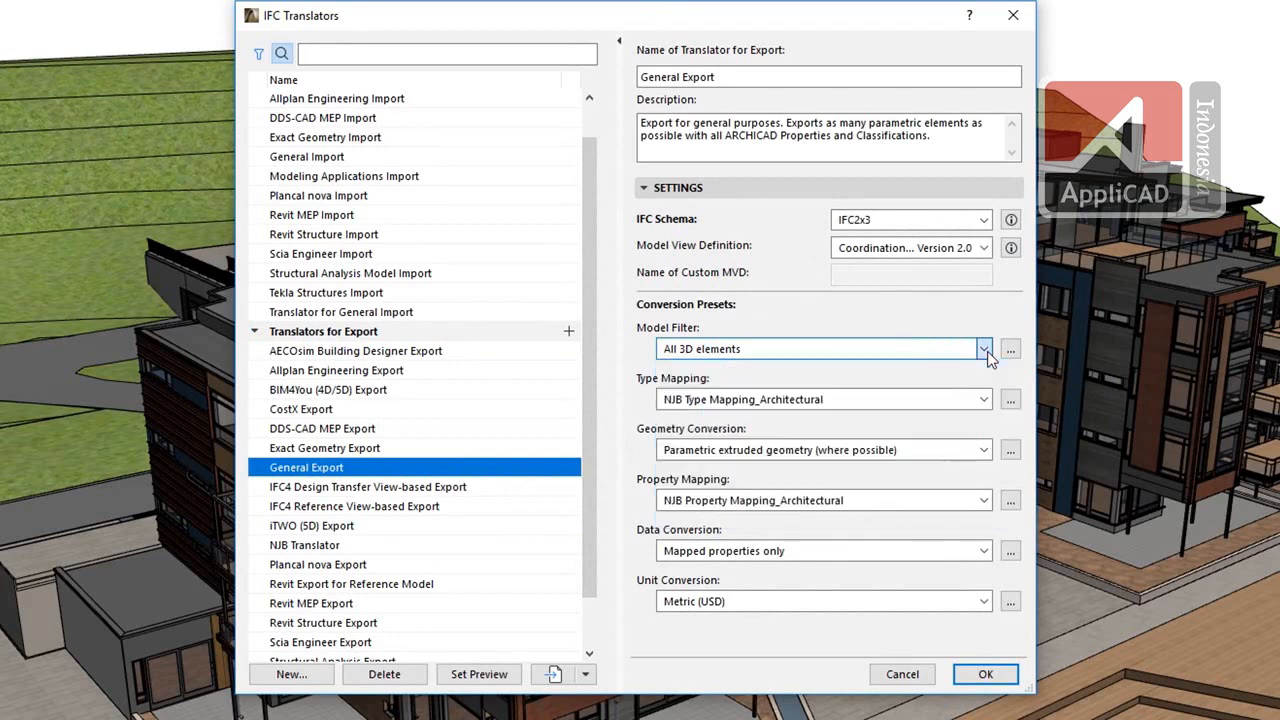
pyautogui.click(988, 403)
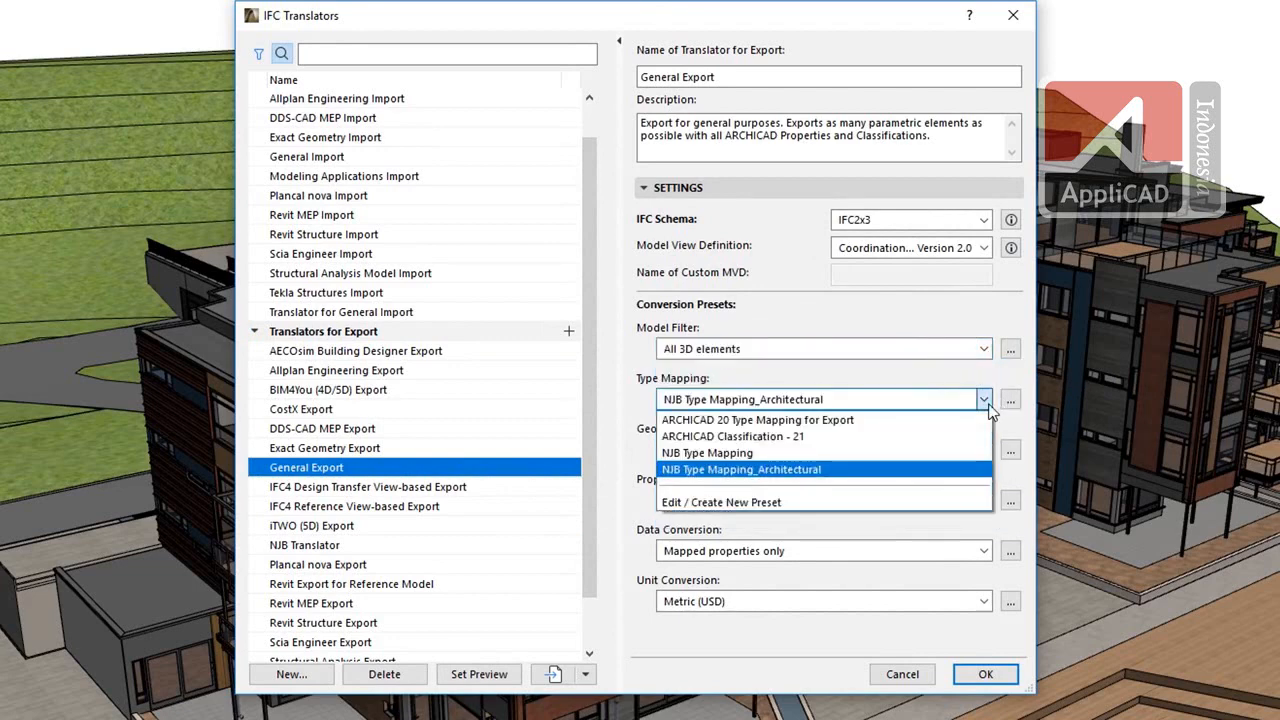
pyautogui.click(987, 408)
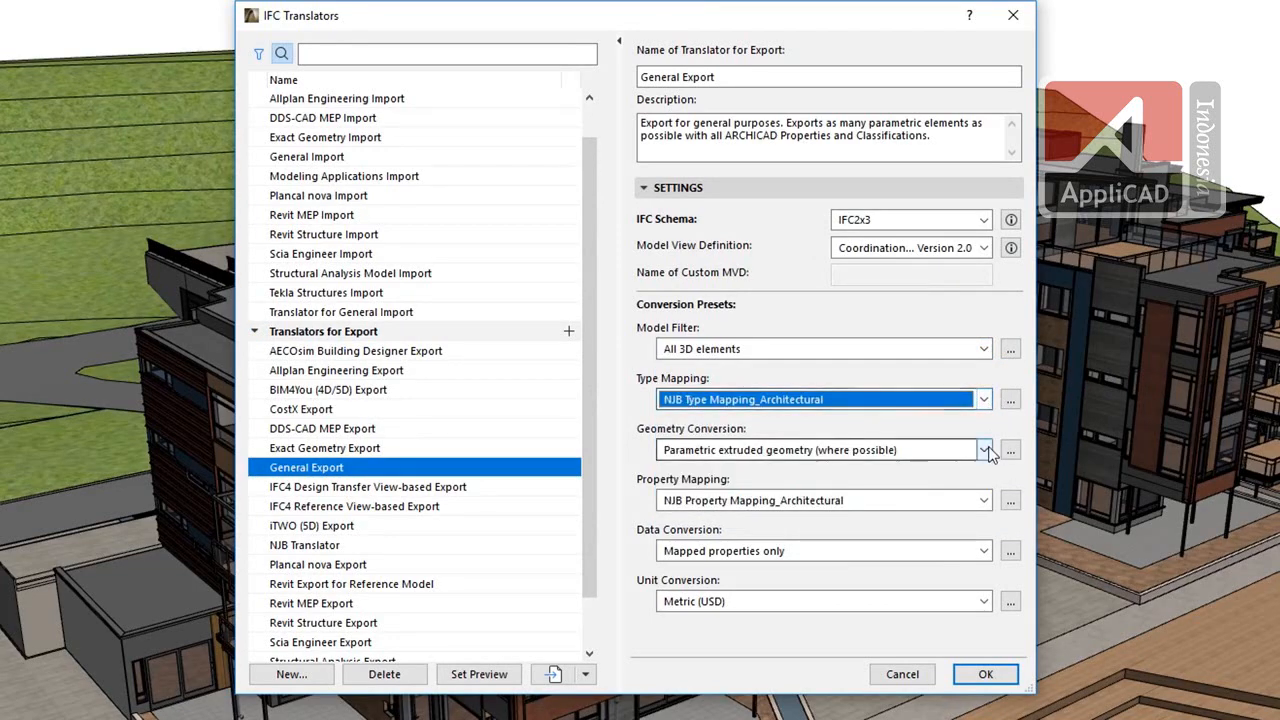
pyautogui.click(985, 450)
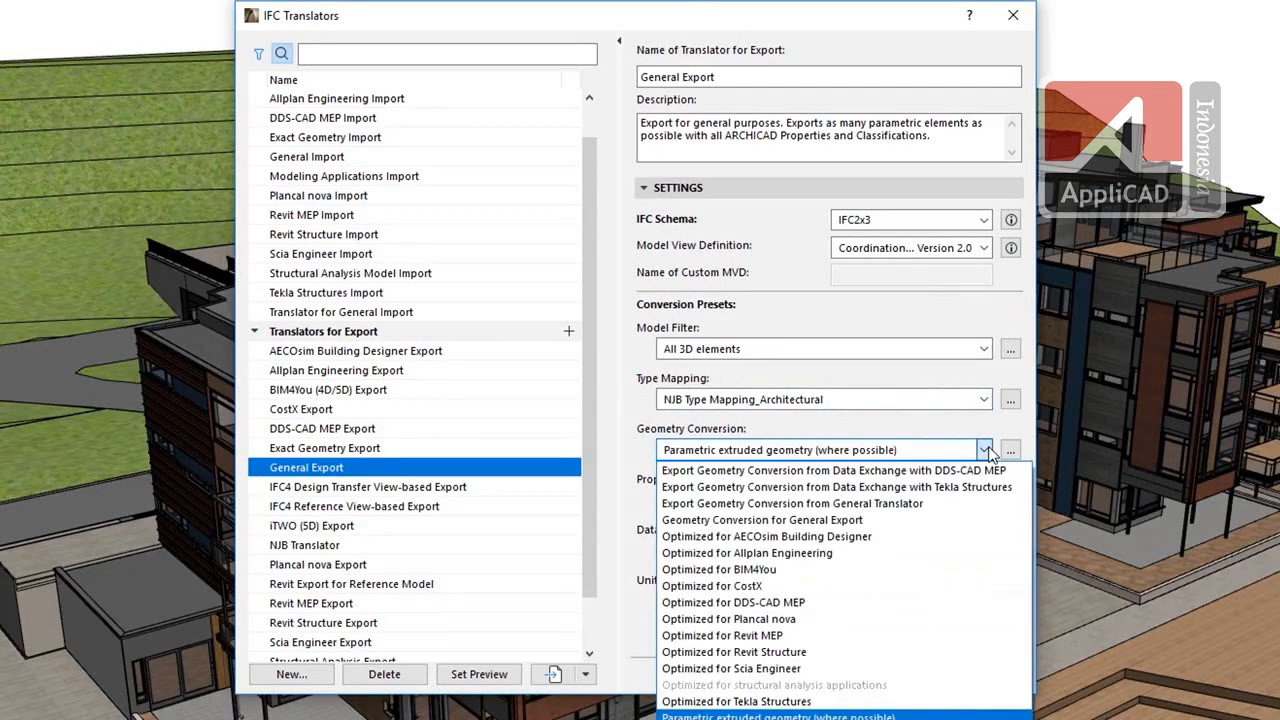
pyautogui.click(986, 450)
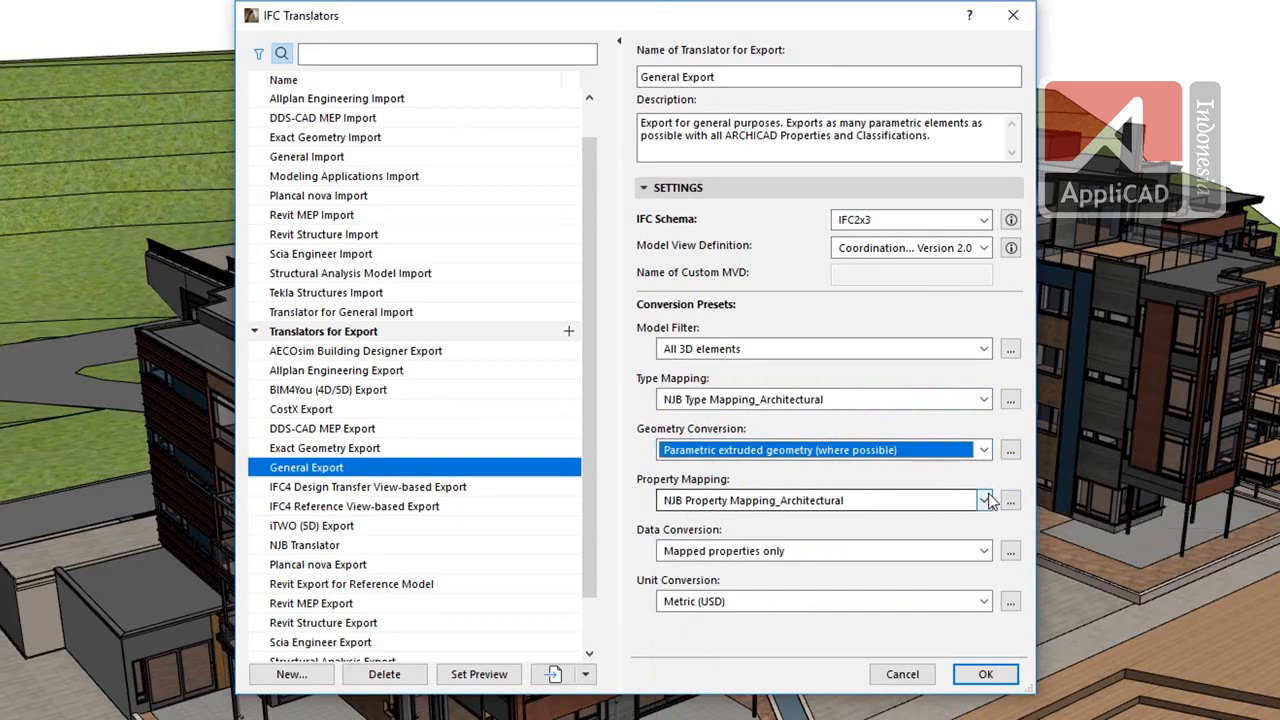
# Step: Review the Property Mapping, Data Conversion and Unit Conversion presets available for the General Export translator, keeping the current selections
pyautogui.click(985, 500)
pyautogui.click(986, 500)
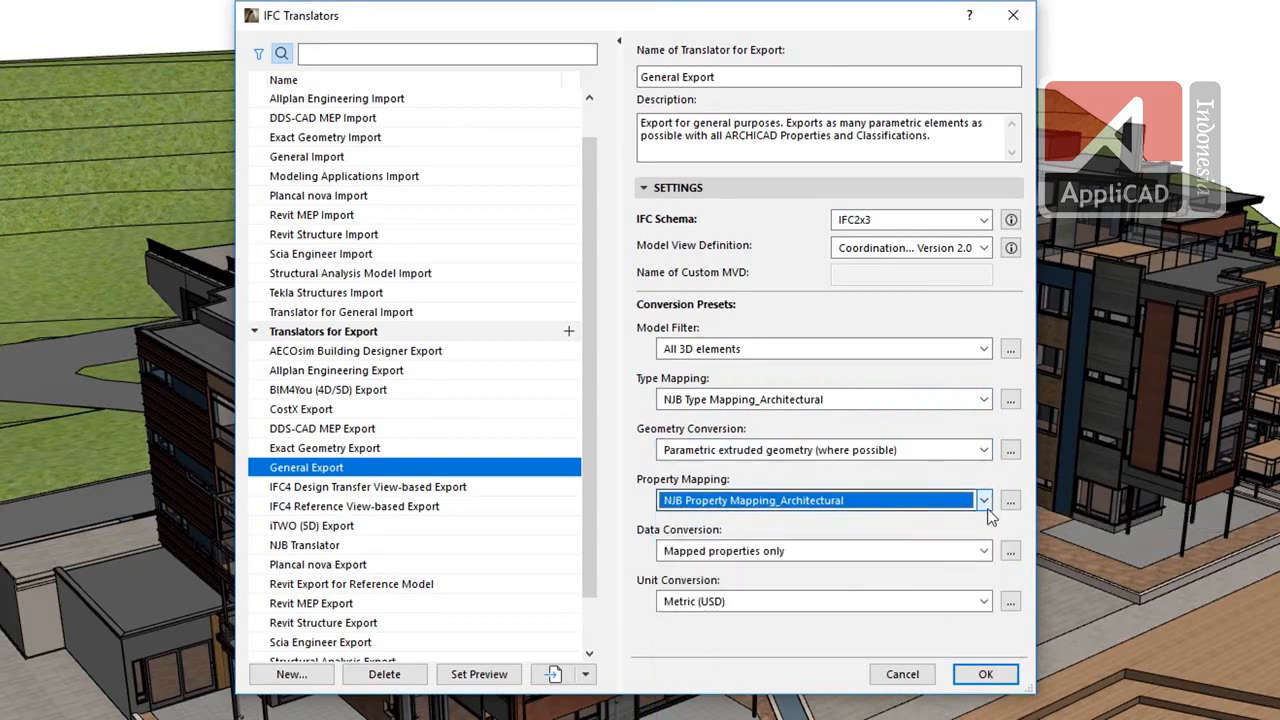
pyautogui.click(985, 551)
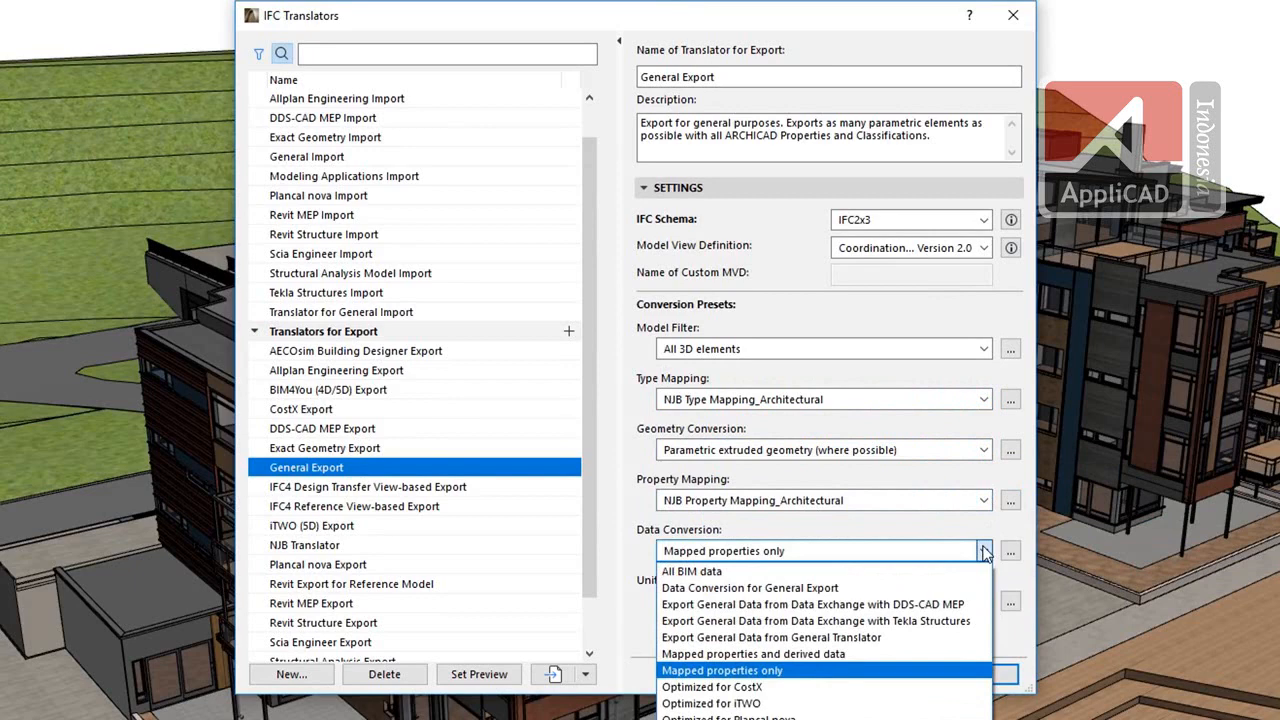
pyautogui.click(985, 551)
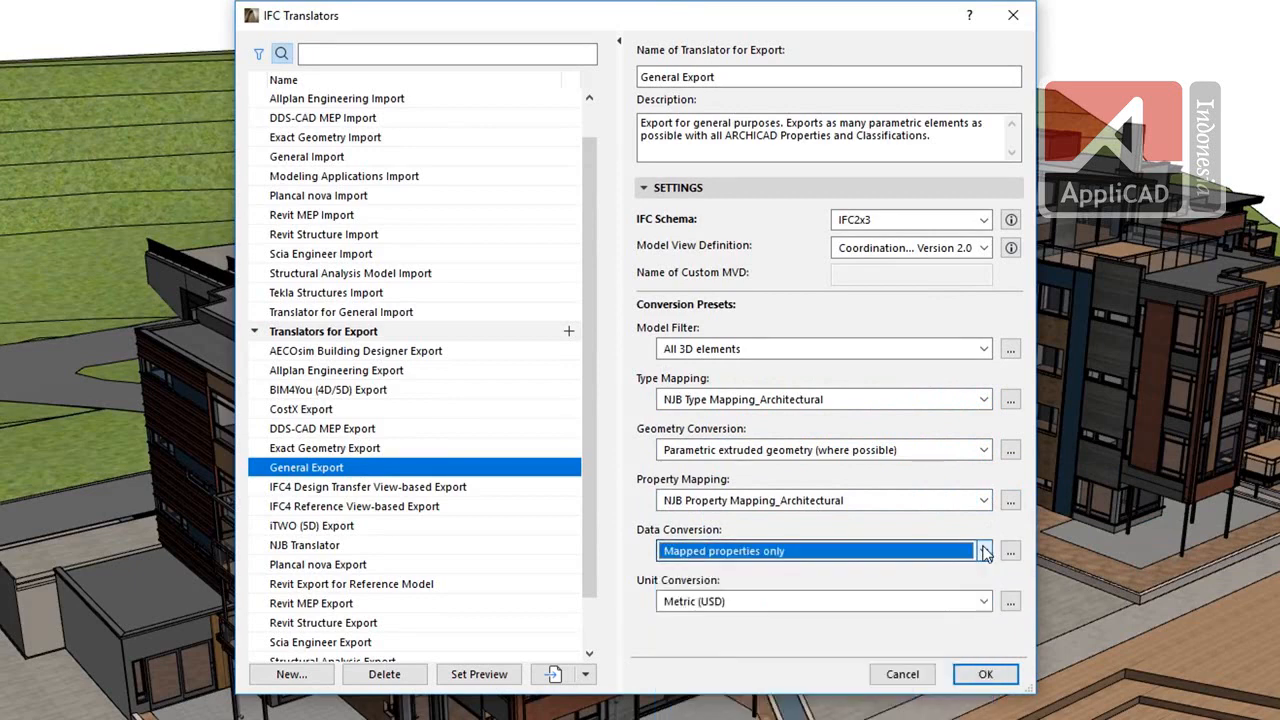
pyautogui.click(985, 603)
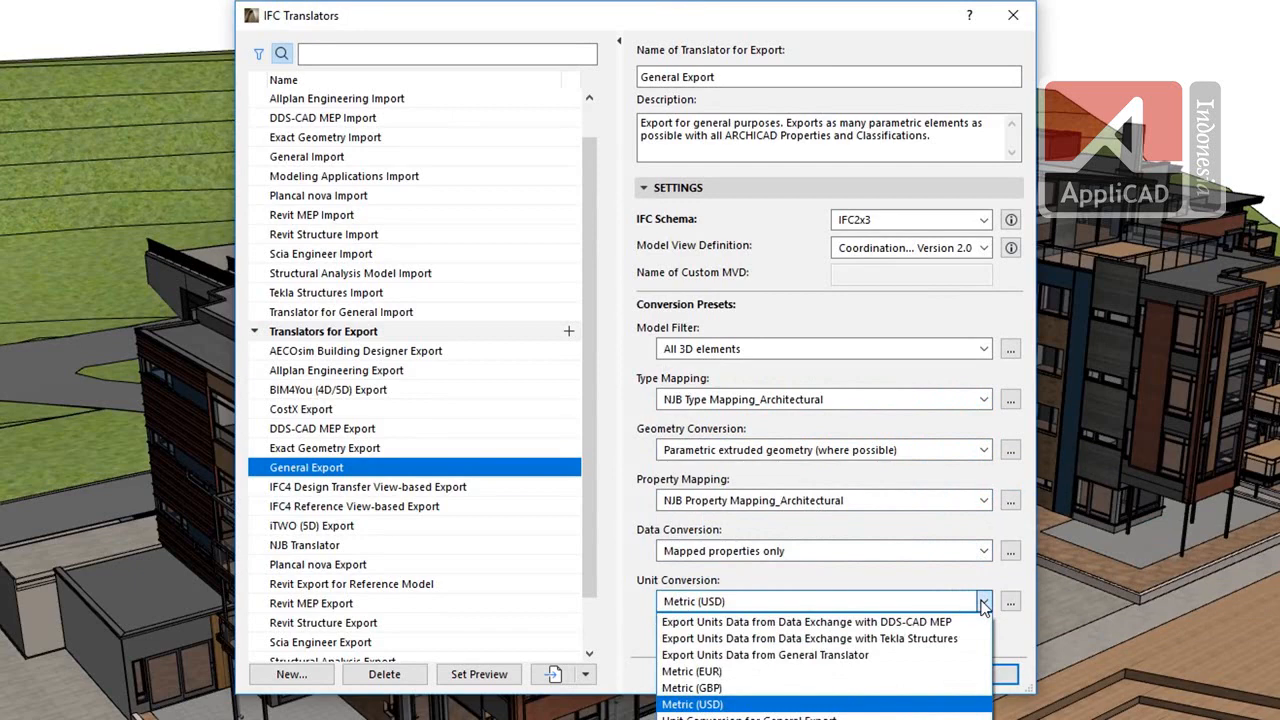
pyautogui.click(985, 603)
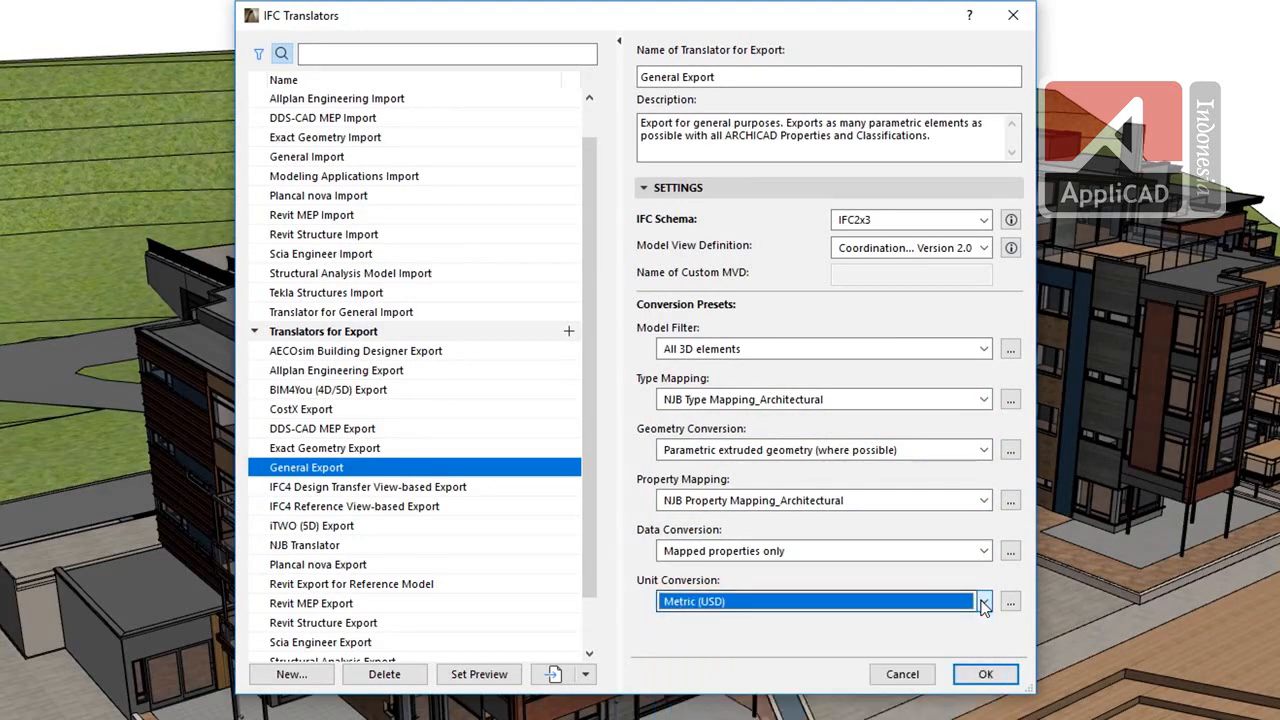
# Step: Review the Type Mapping presets and open the IFC type map of the NJB Type Mapping_Architectural preset
pyautogui.click(984, 400)
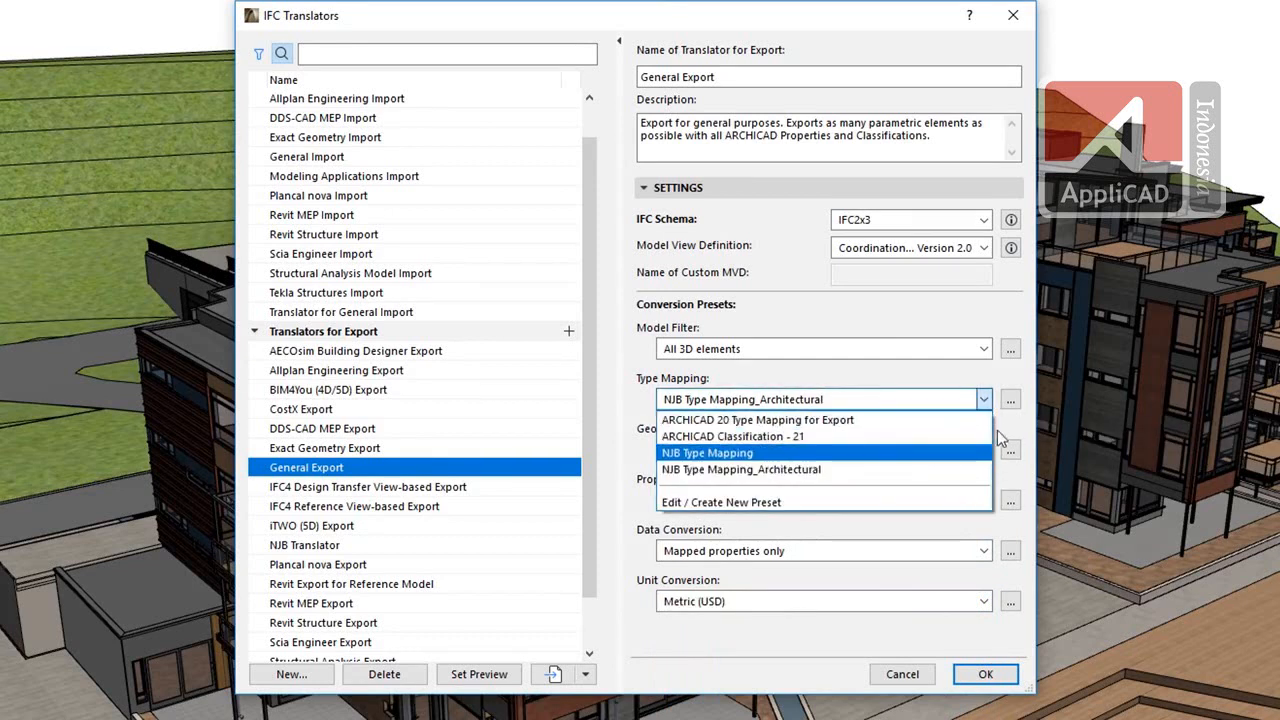
pyautogui.click(992, 402)
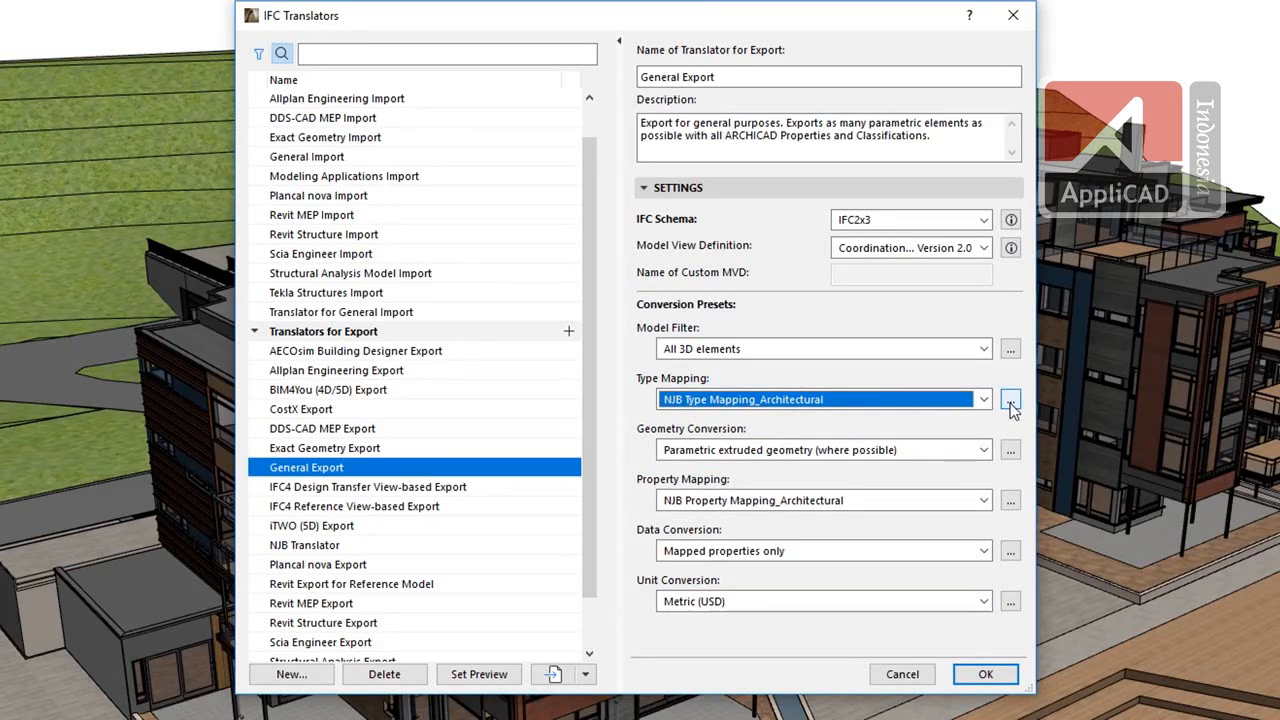
pyautogui.click(1011, 400)
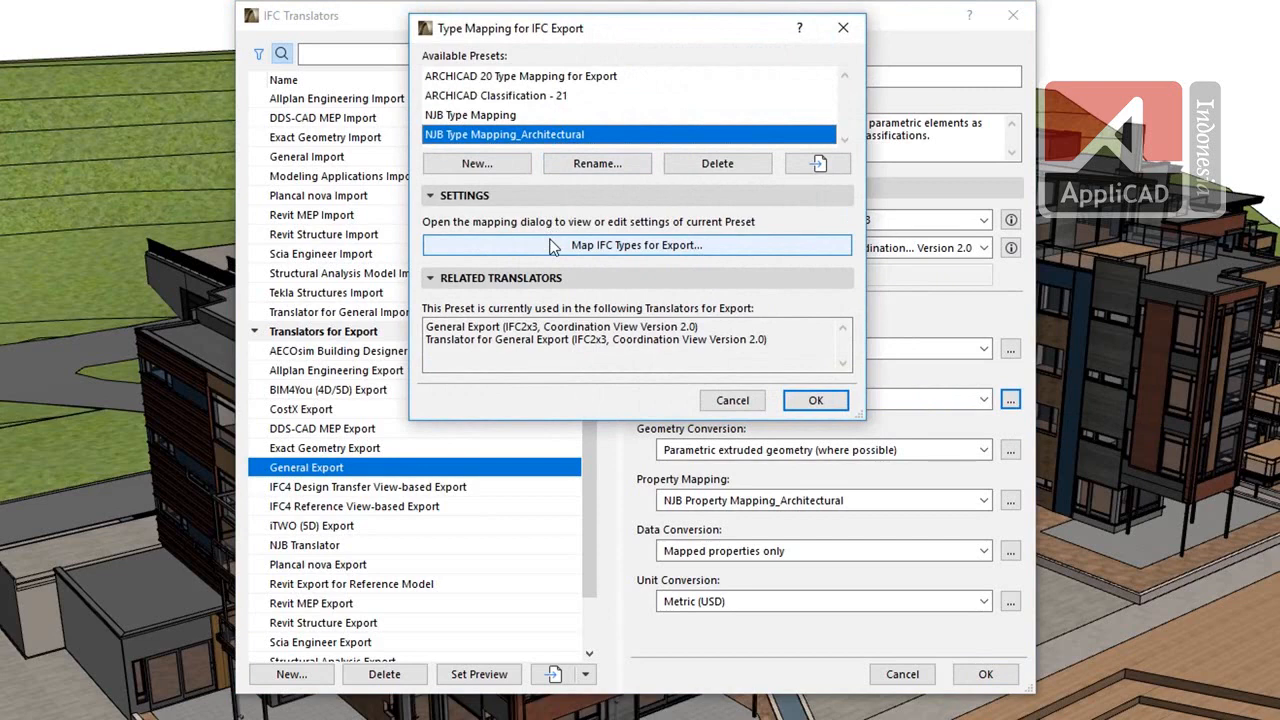
pyautogui.click(553, 246)
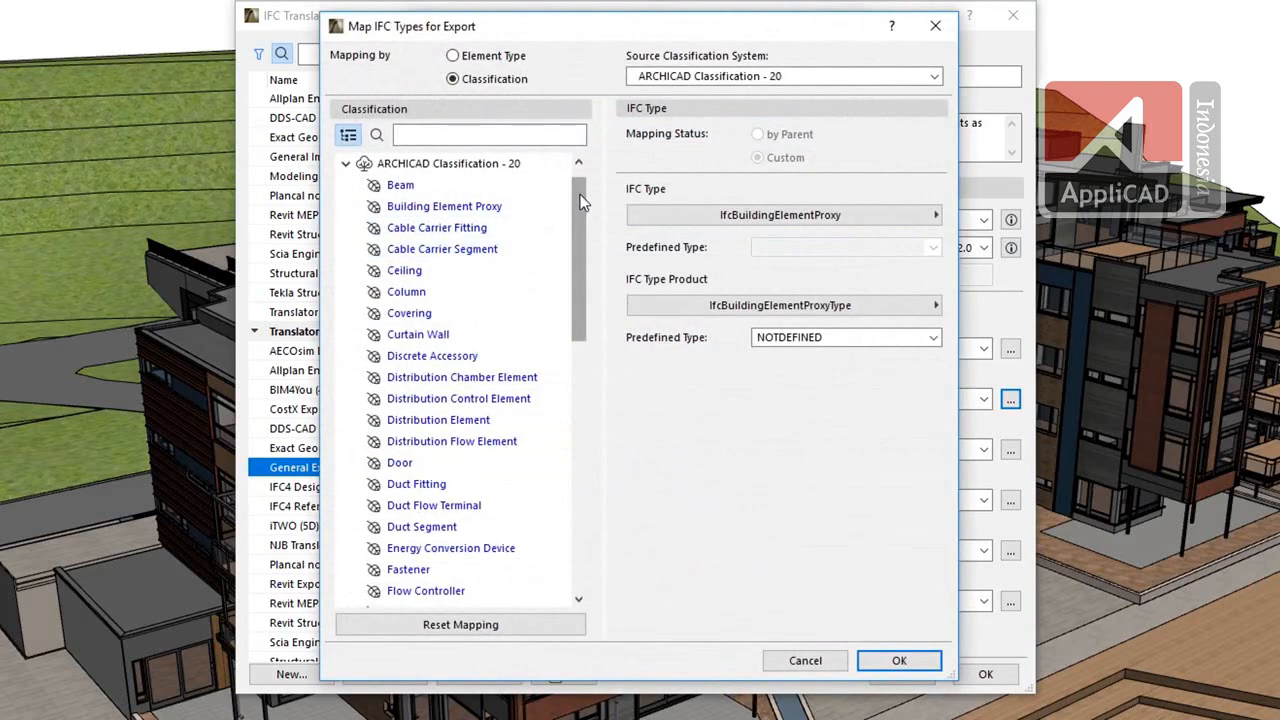
# Step: Examine the IFC Type and IFC Type Product choices mapped to the Window classification, then accept the type mapping unchanged
pyautogui.moveTo(583, 200); pyautogui.dragTo(583, 463)
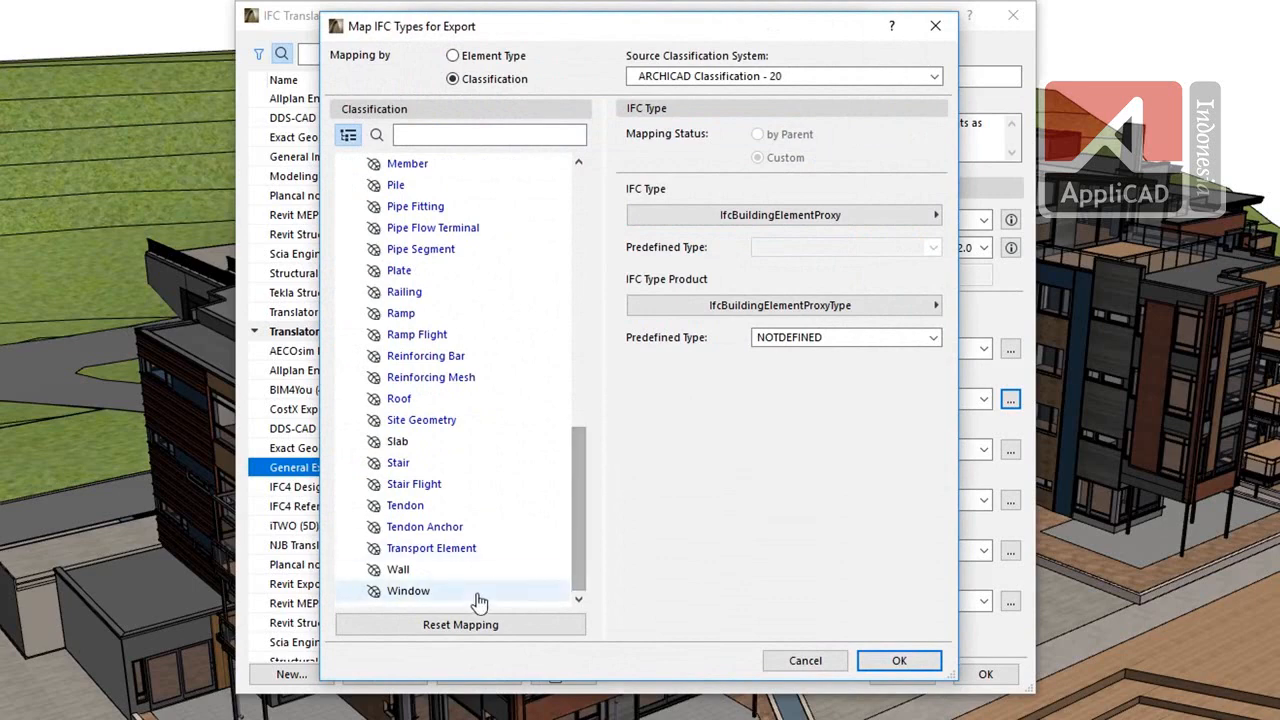
pyautogui.click(480, 592)
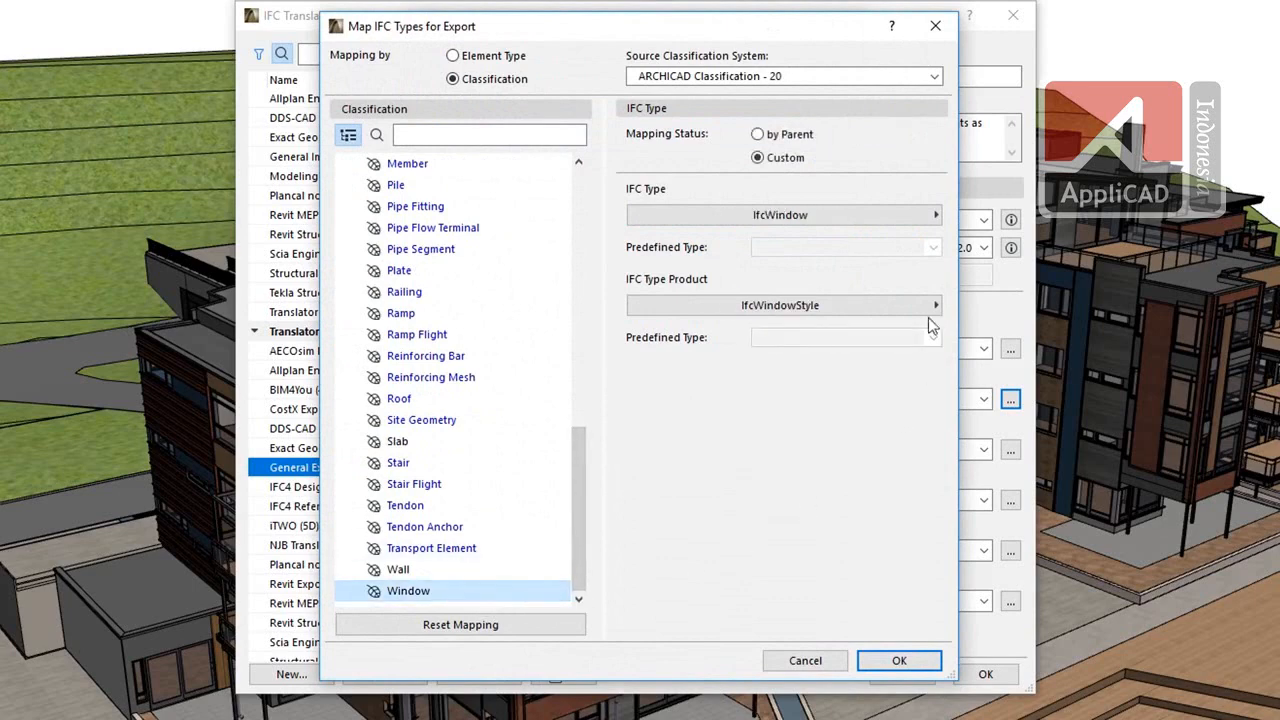
pyautogui.click(936, 220)
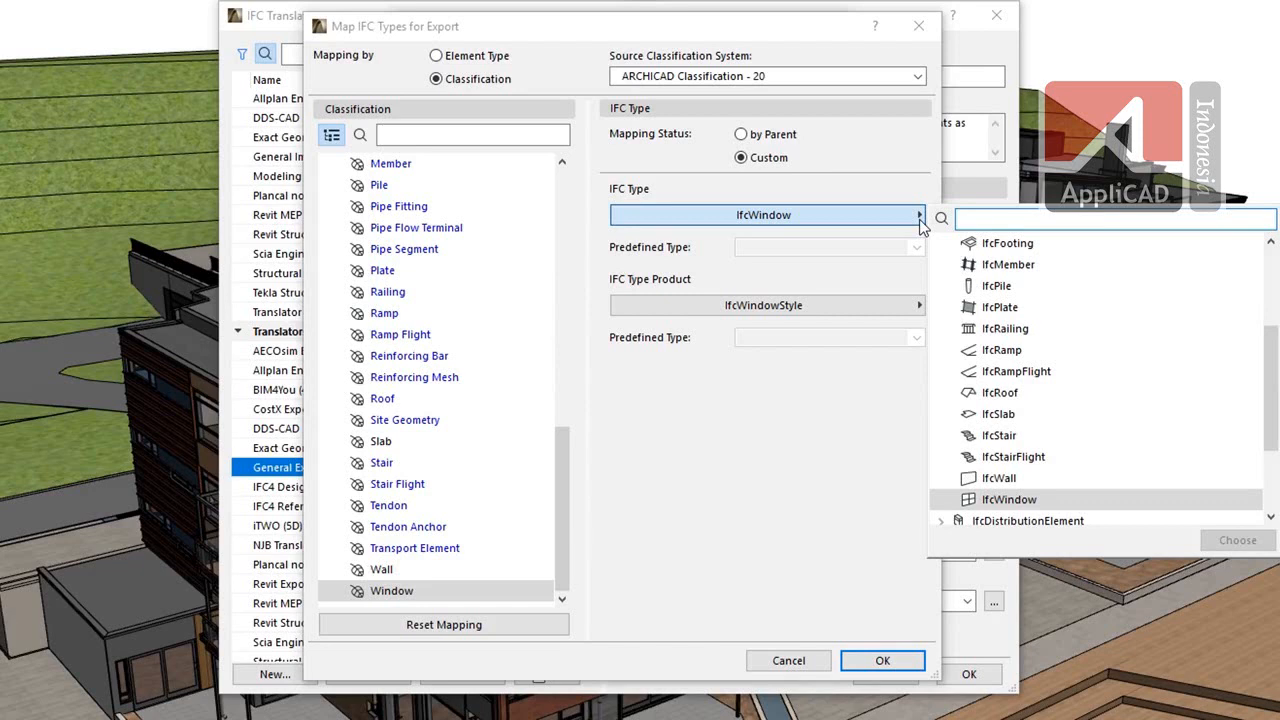
pyautogui.click(919, 219)
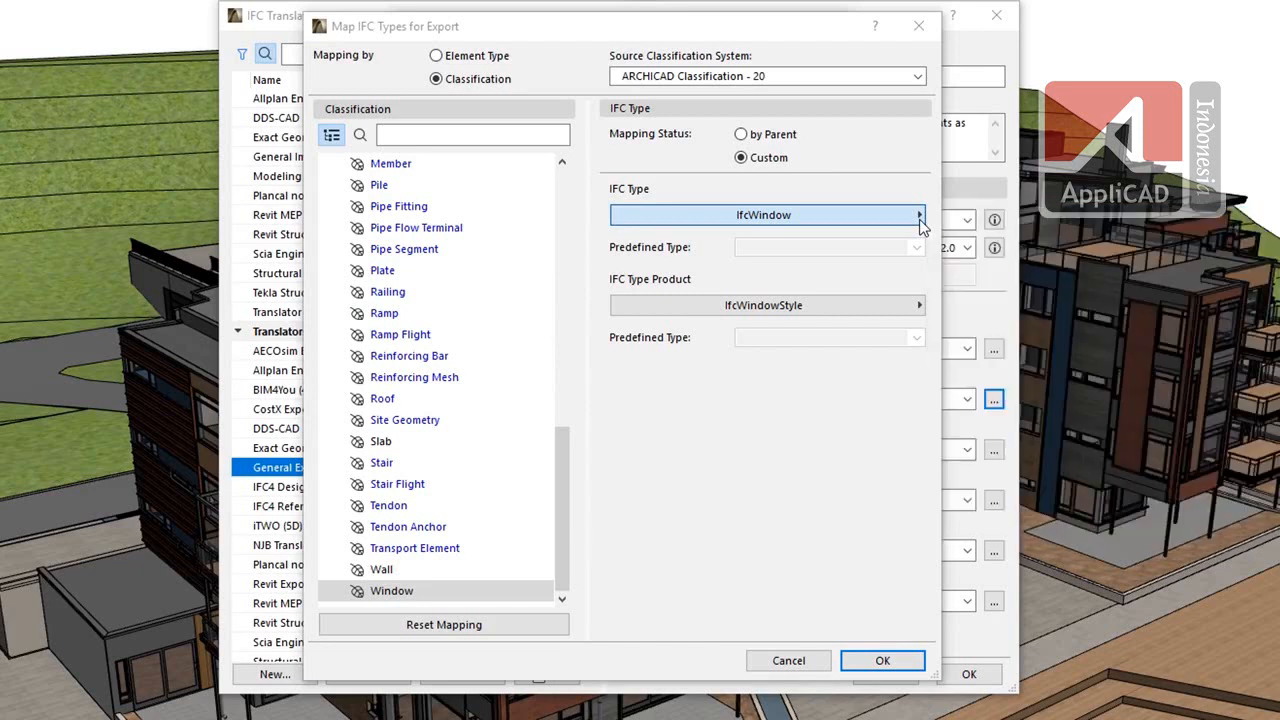
pyautogui.click(918, 307)
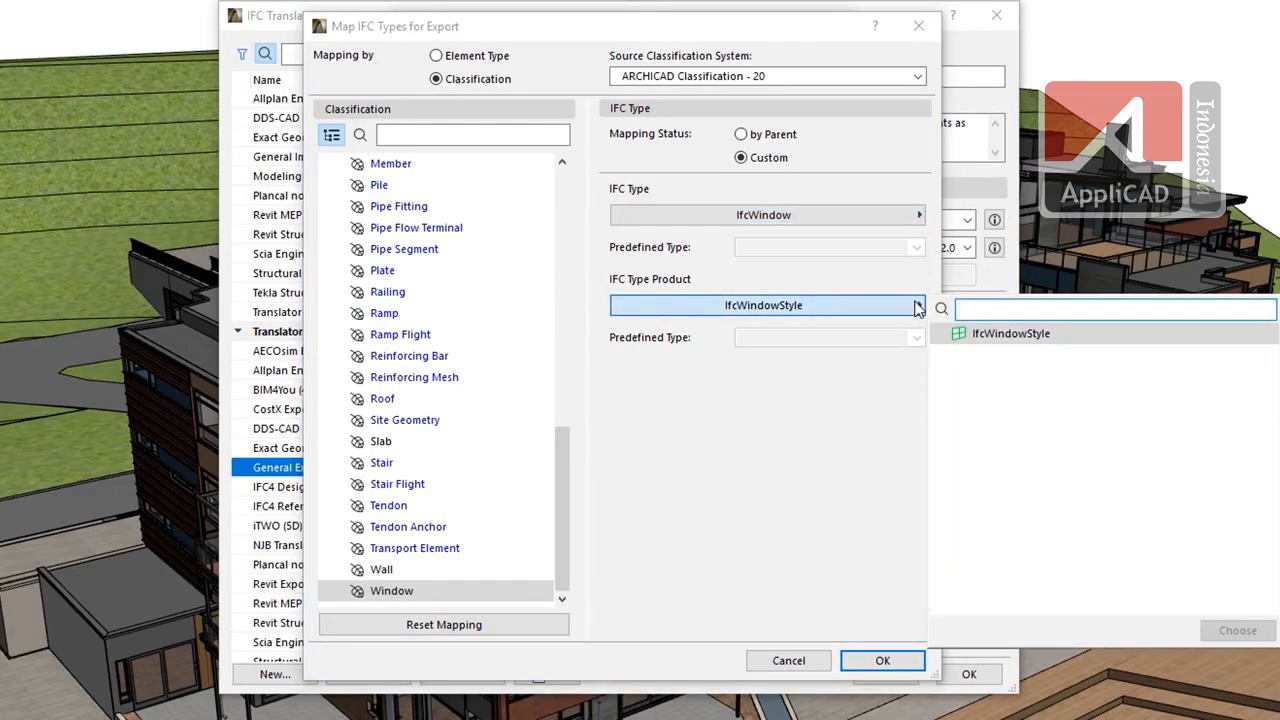
pyautogui.click(918, 307)
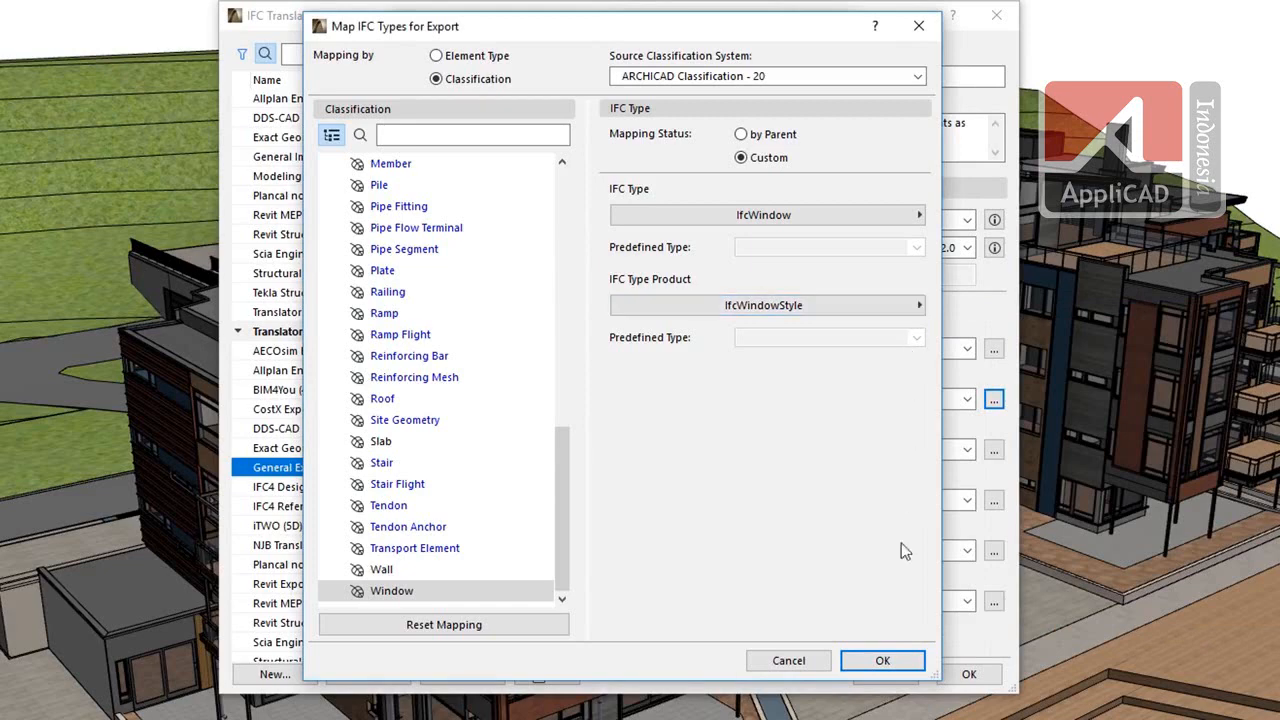
pyautogui.click(888, 662)
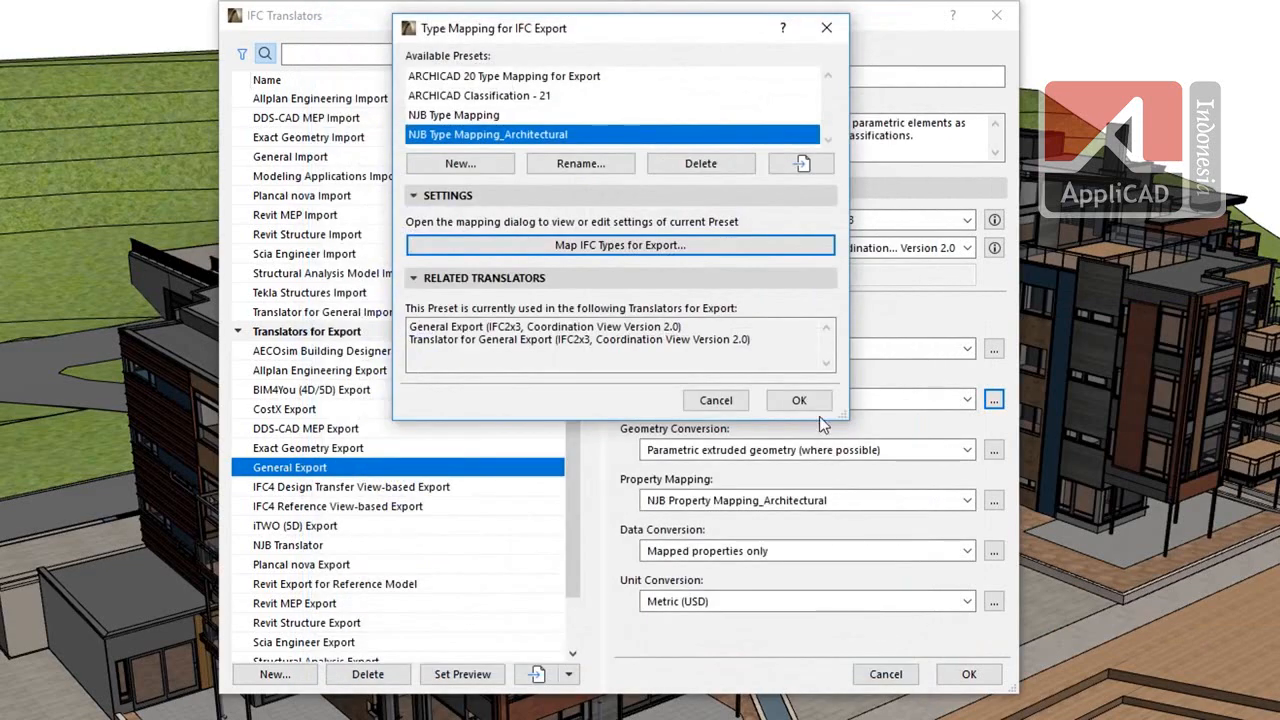
pyautogui.click(818, 404)
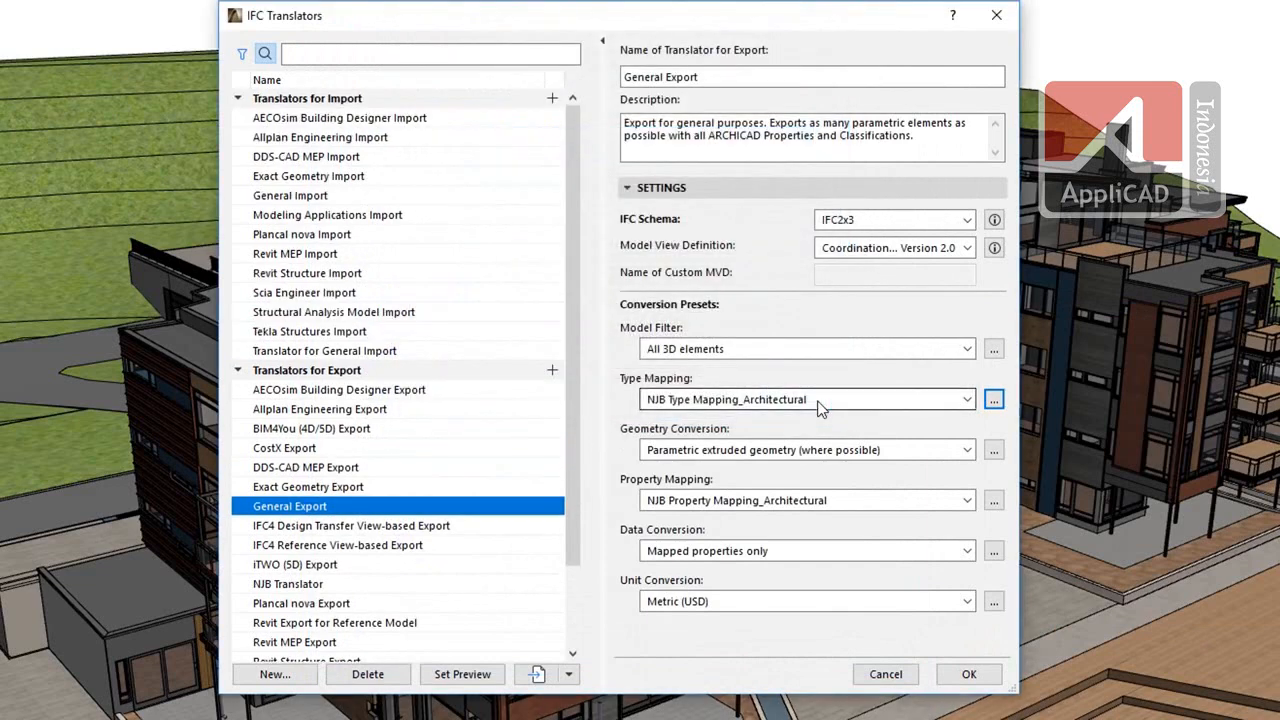
# Step: Examine the Name mapping rule for IfcWindowStyle in NJB Property Mapping_Architectural, checking Library Part Name, Fire Rating and Nominal W x H Size, and accept it
pyautogui.click(993, 501)
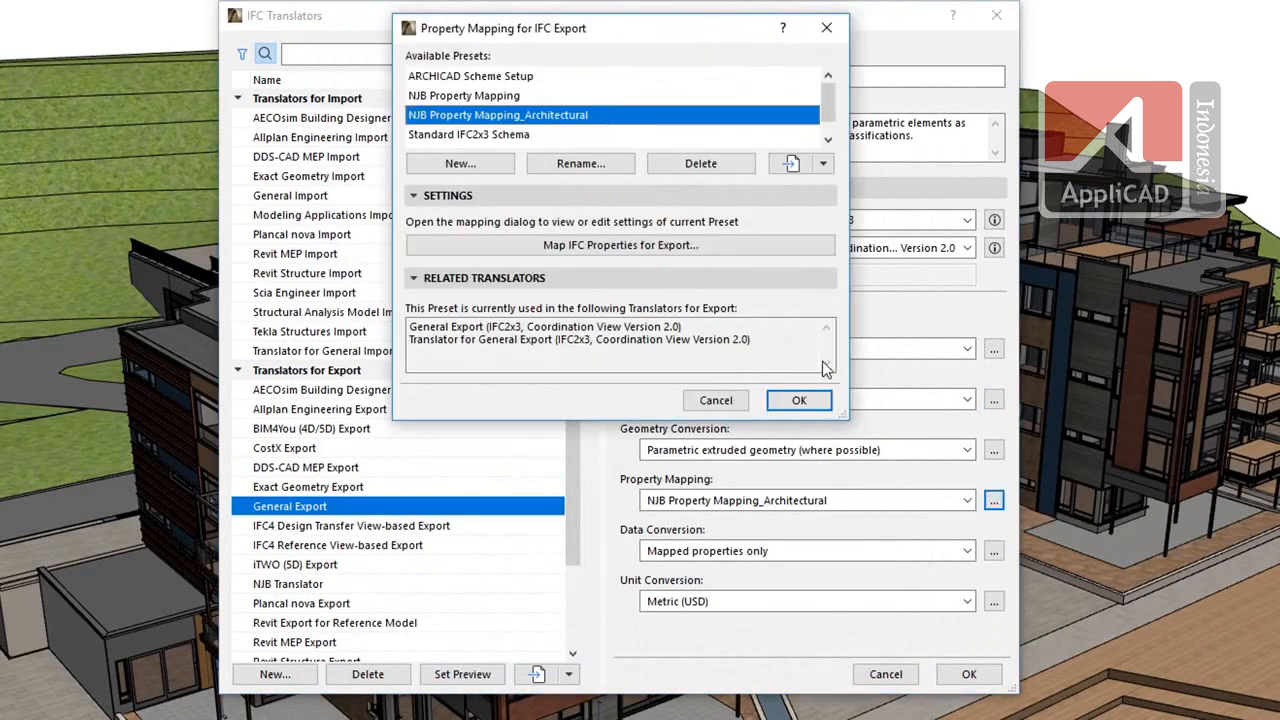
pyautogui.click(776, 248)
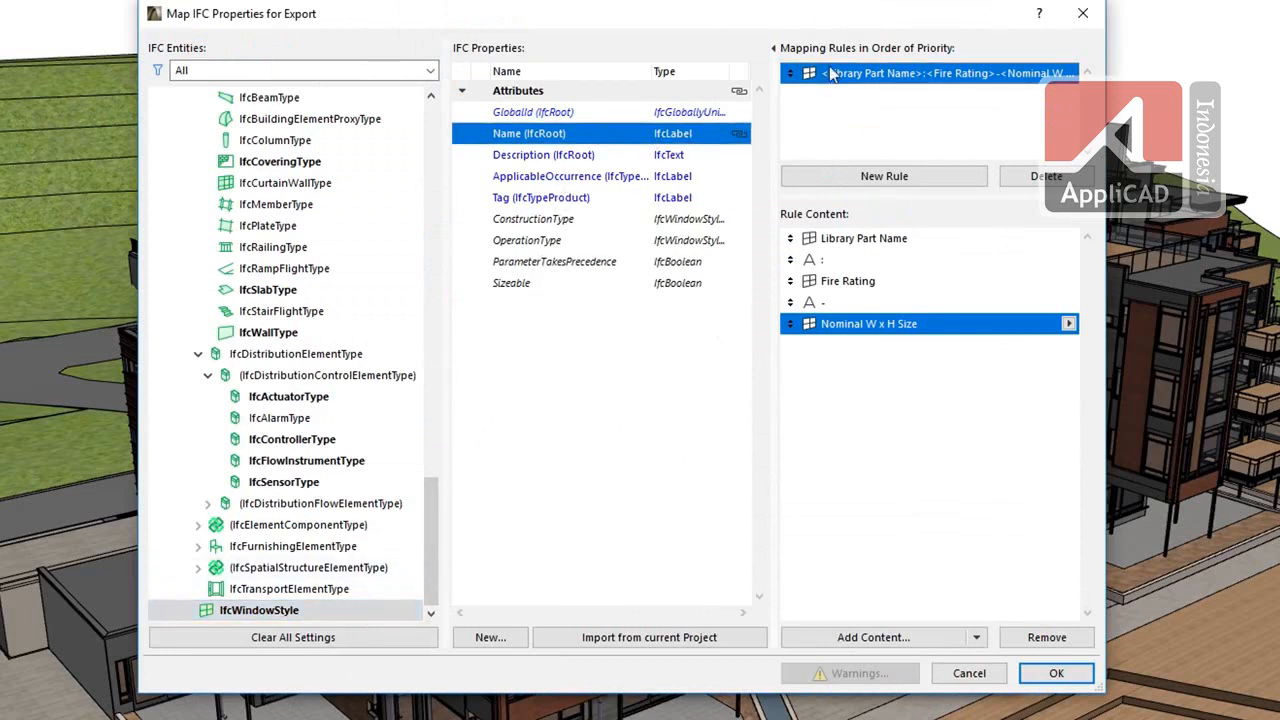
pyautogui.click(864, 246)
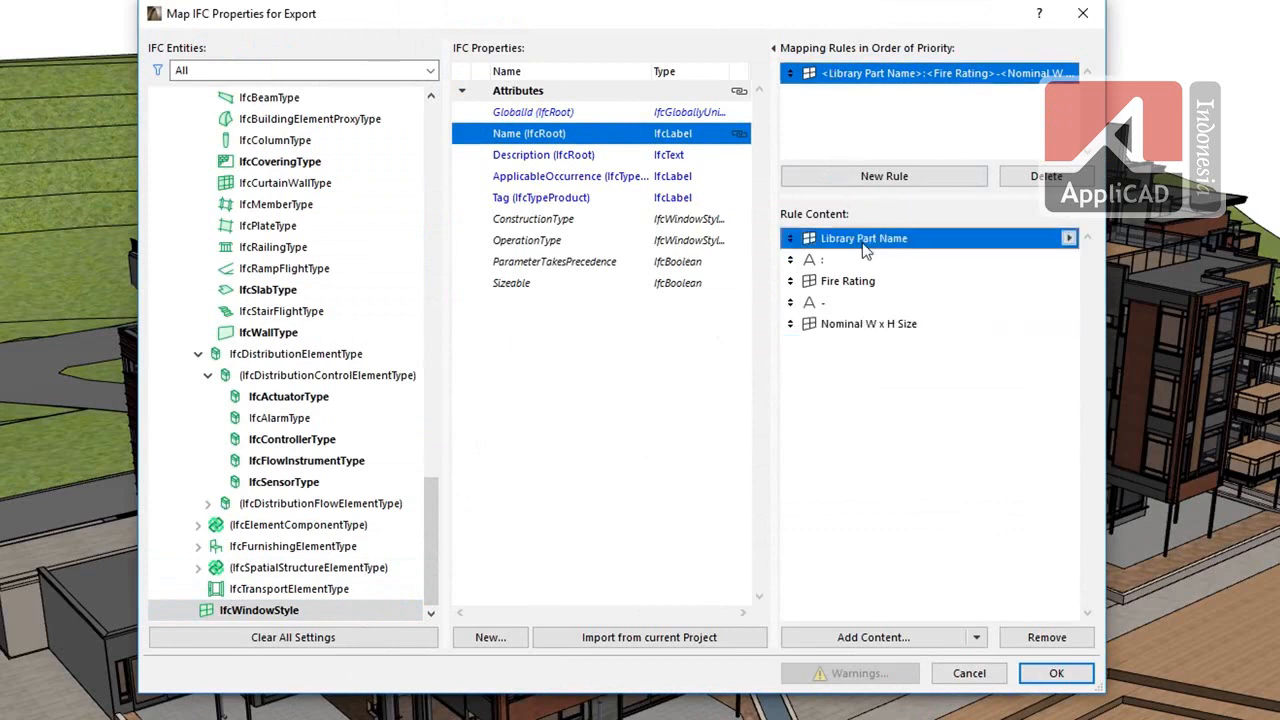
pyautogui.click(868, 286)
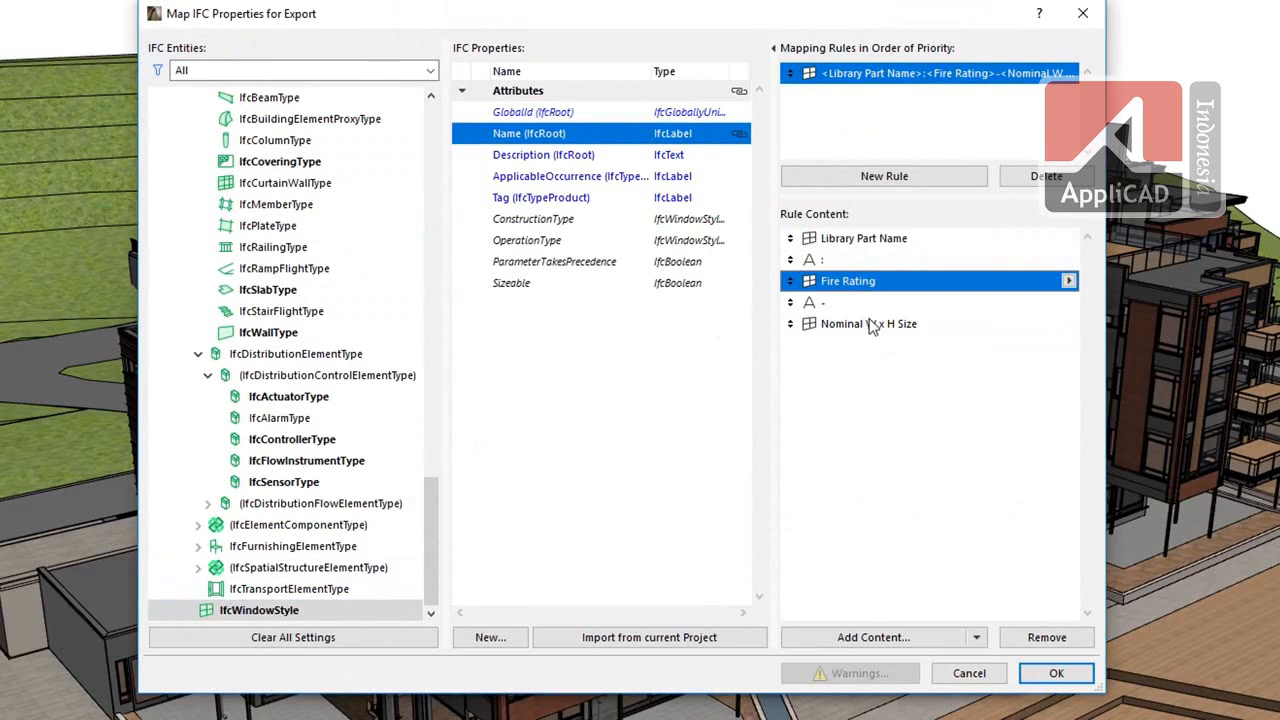
pyautogui.click(870, 326)
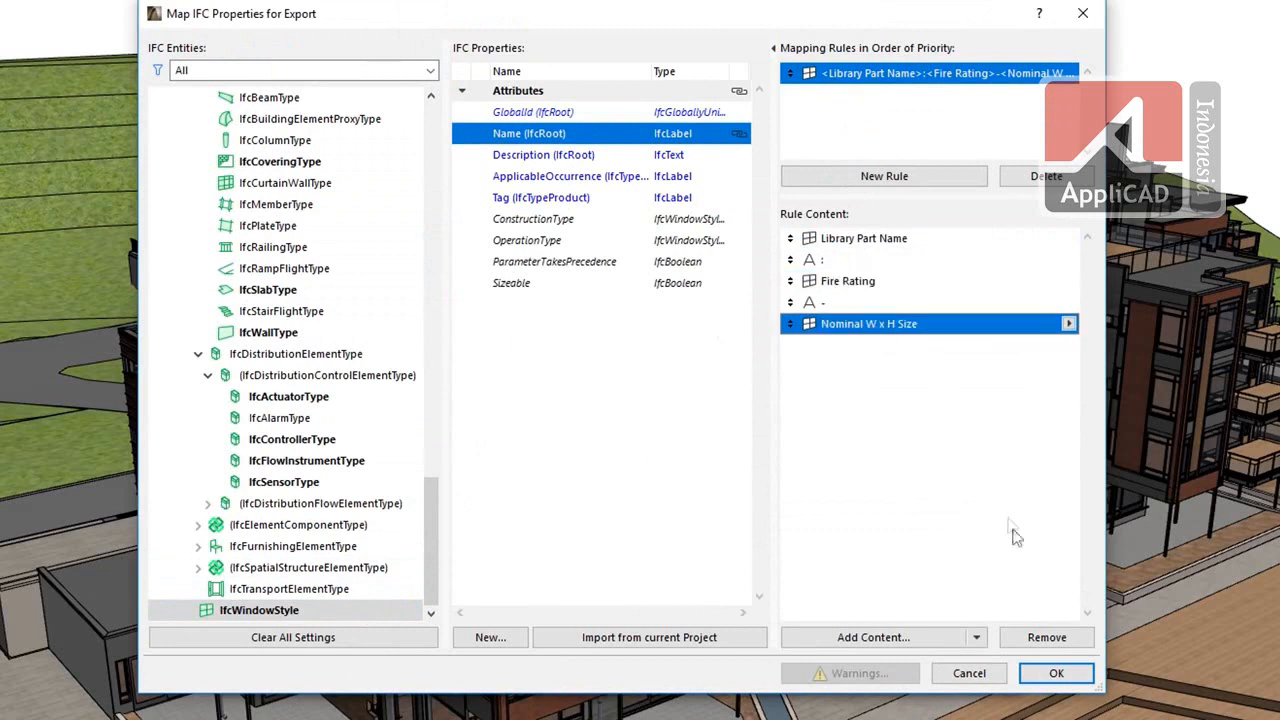
pyautogui.click(1054, 672)
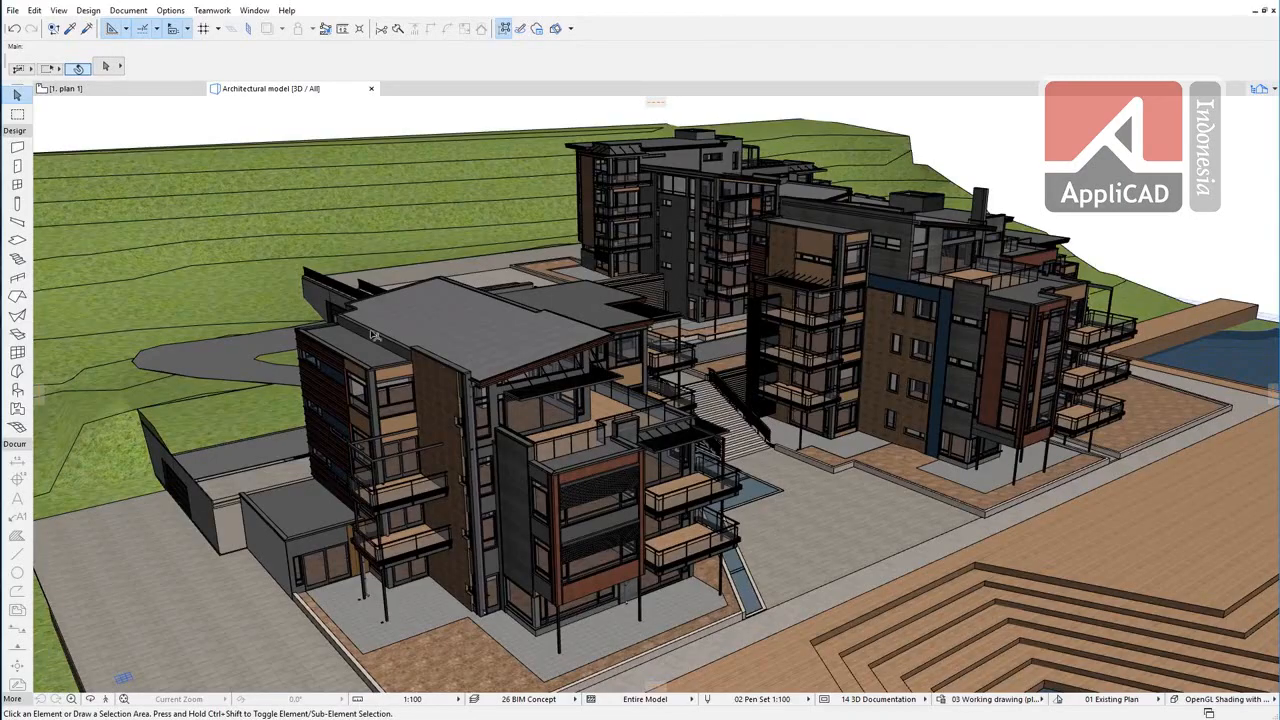
# Step: Open the IFC Project Manager for the architectural model
pyautogui.click(13, 10)
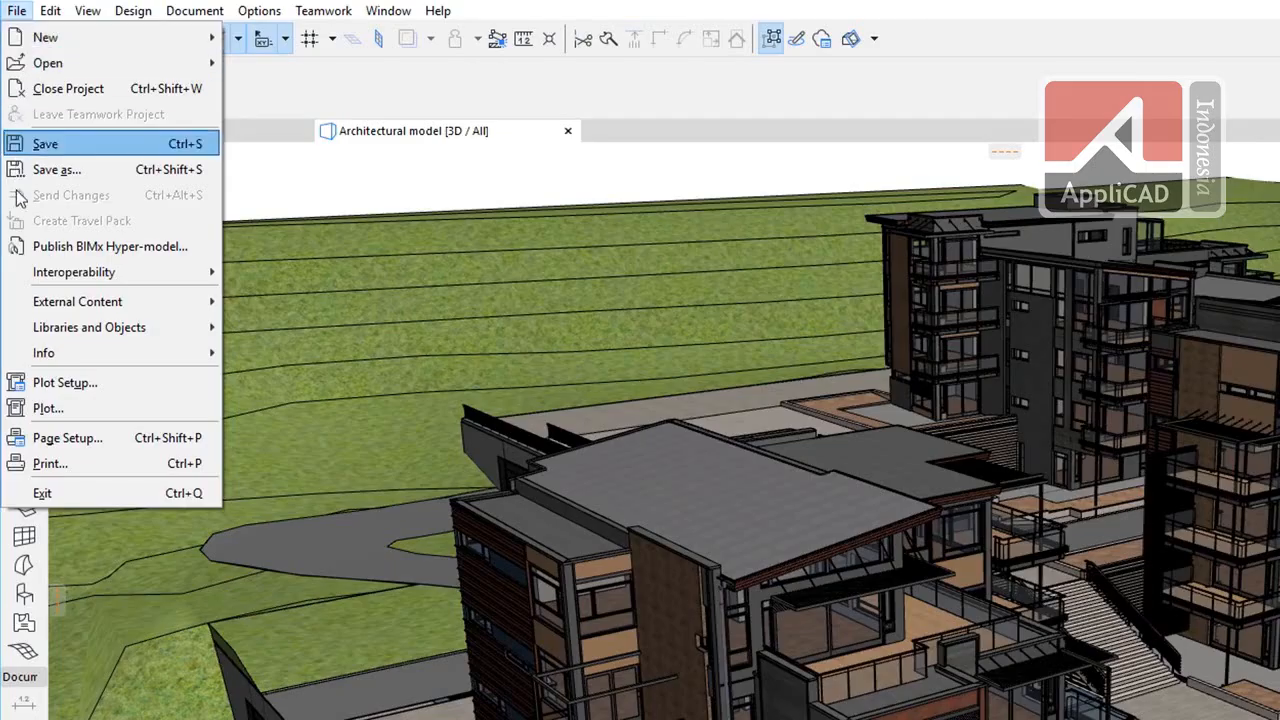
pyautogui.moveTo(62, 272)
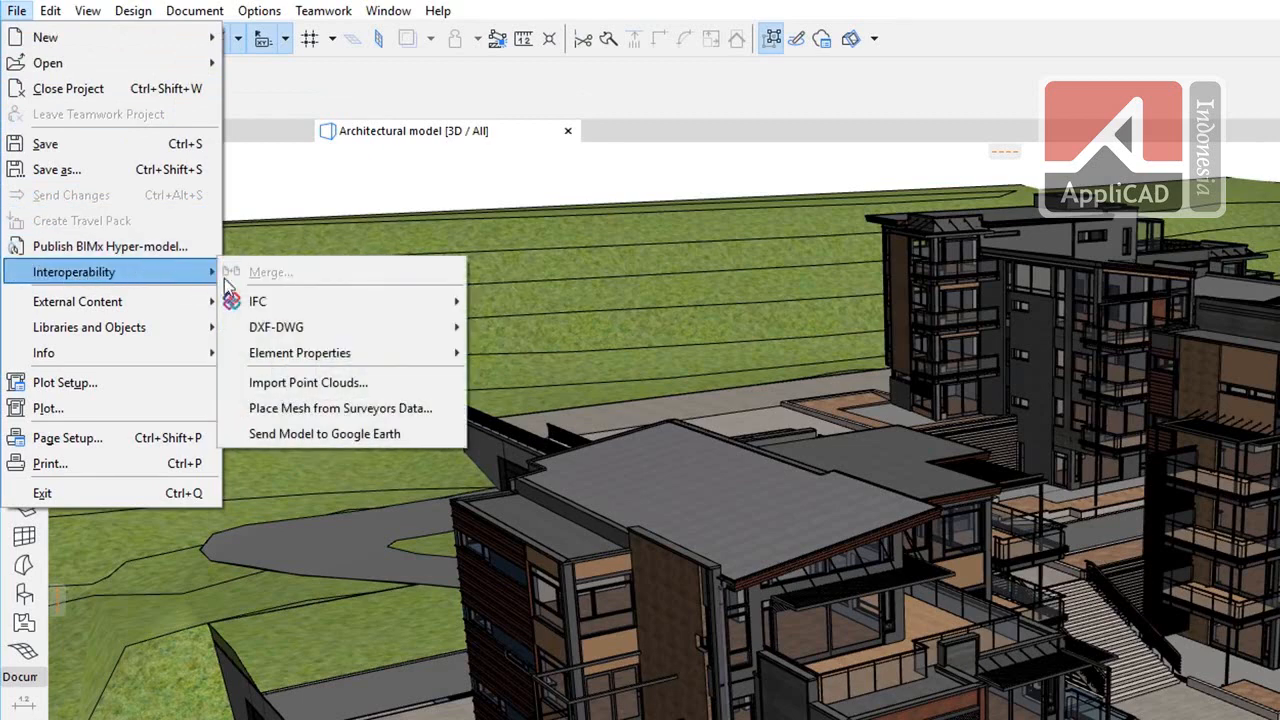
pyautogui.moveTo(272, 300)
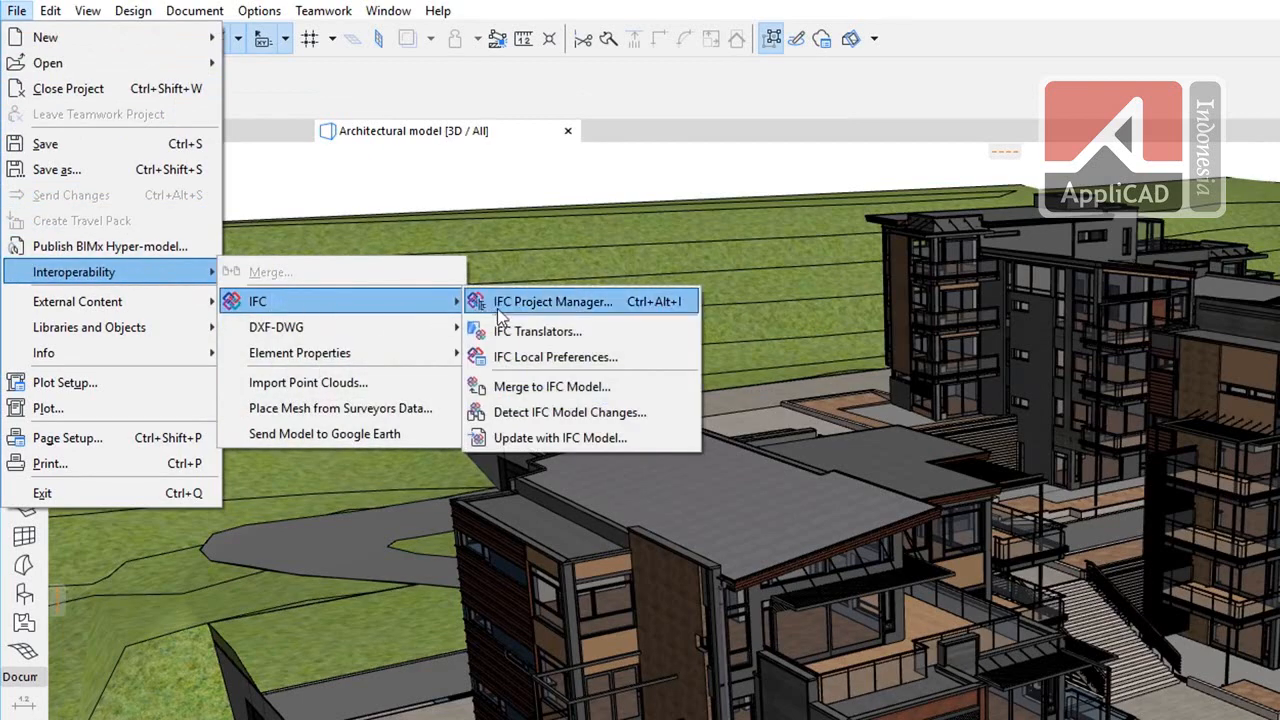
pyautogui.click(622, 305)
# Step: Inspect the properties of the first two Double Window 20:FS30-1,190×1,390 window styles and the window assigned to the second one
pyautogui.click(240, 368)
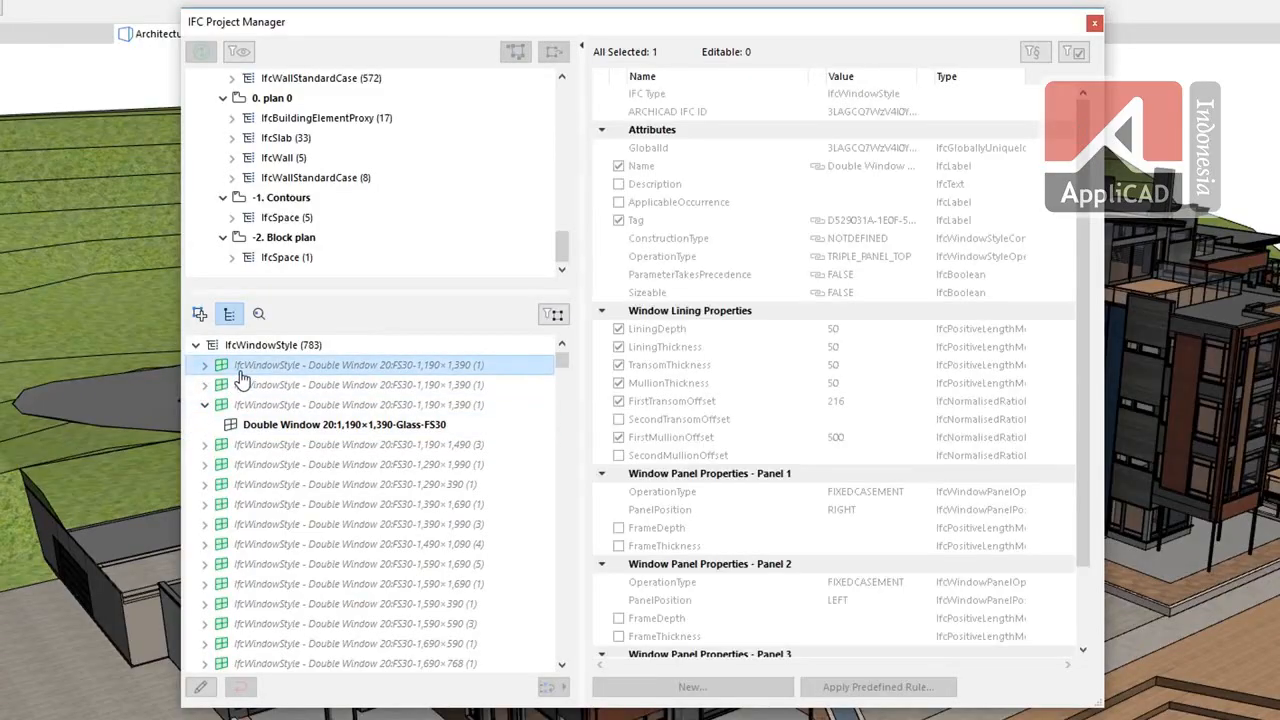
pyautogui.click(240, 388)
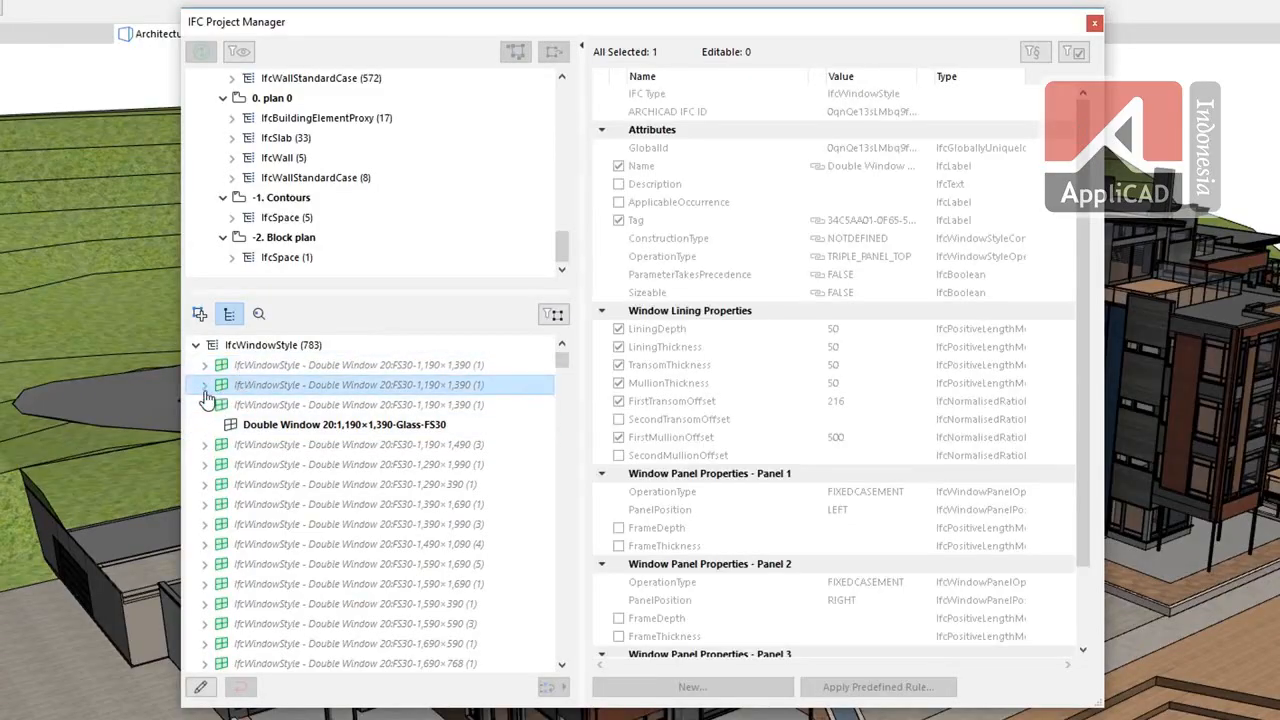
pyautogui.click(205, 387)
pyautogui.click(249, 404)
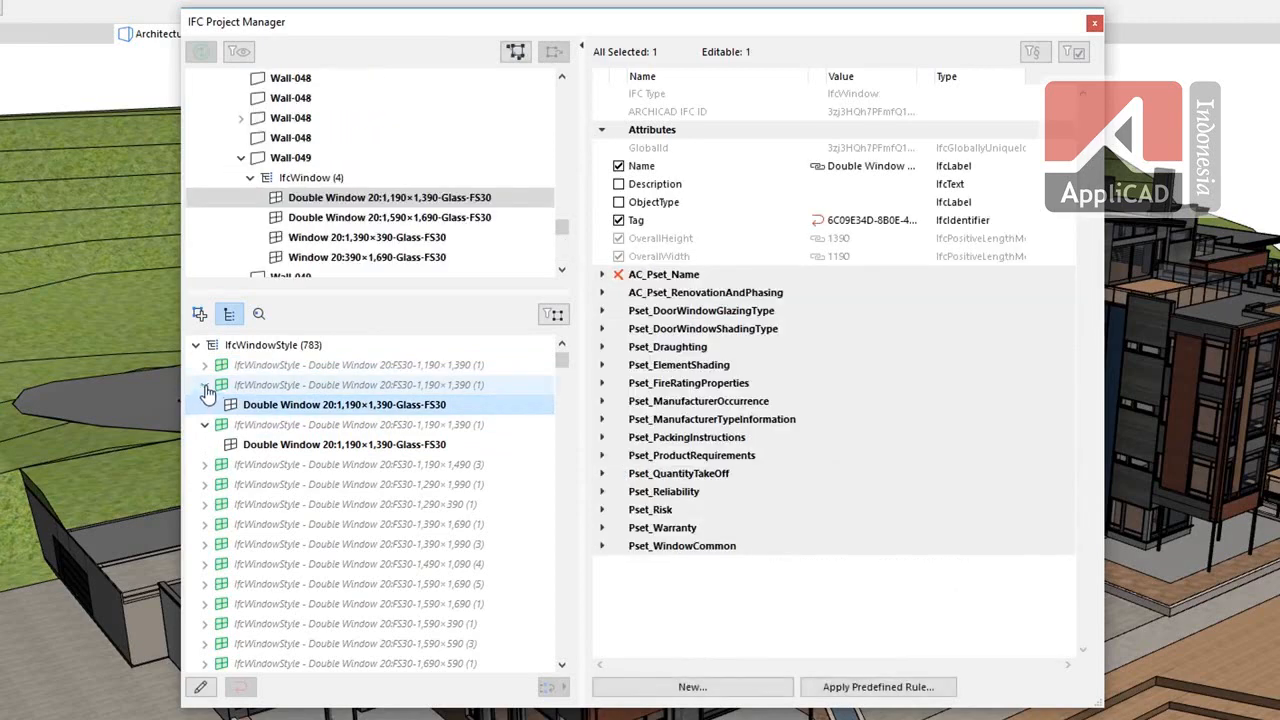
pyautogui.click(245, 386)
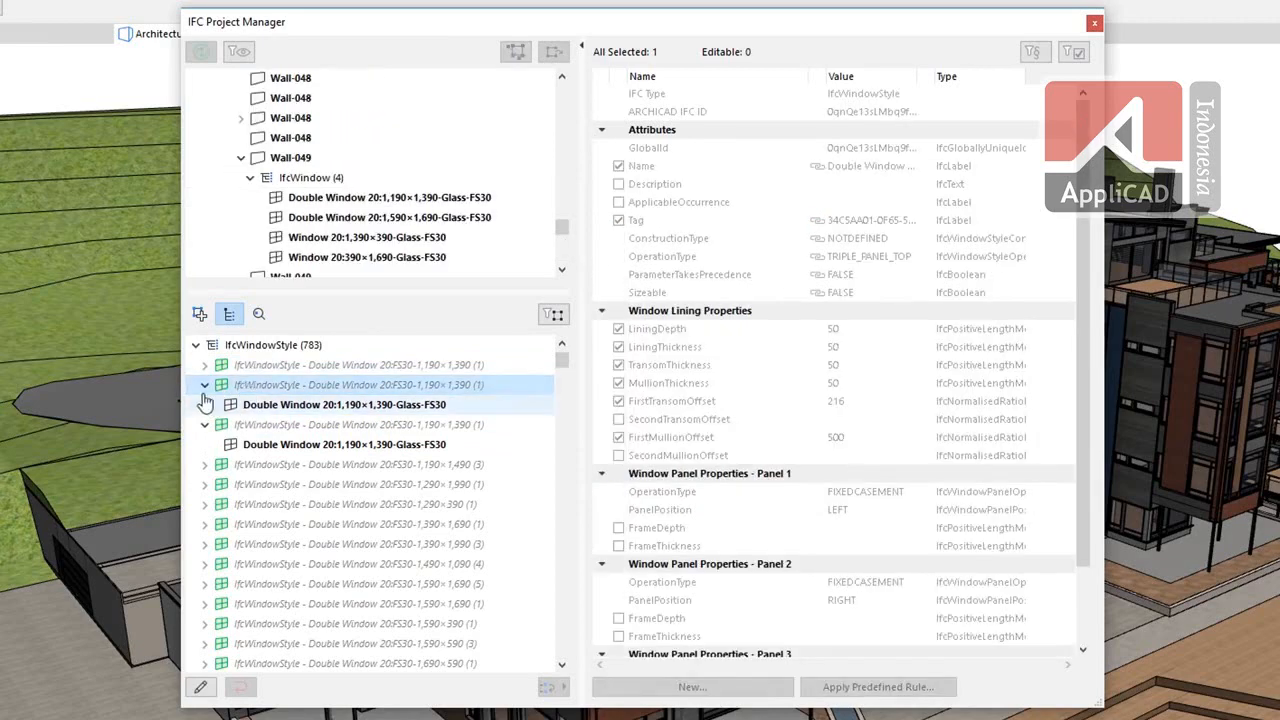
pyautogui.click(205, 385)
pyautogui.click(205, 405)
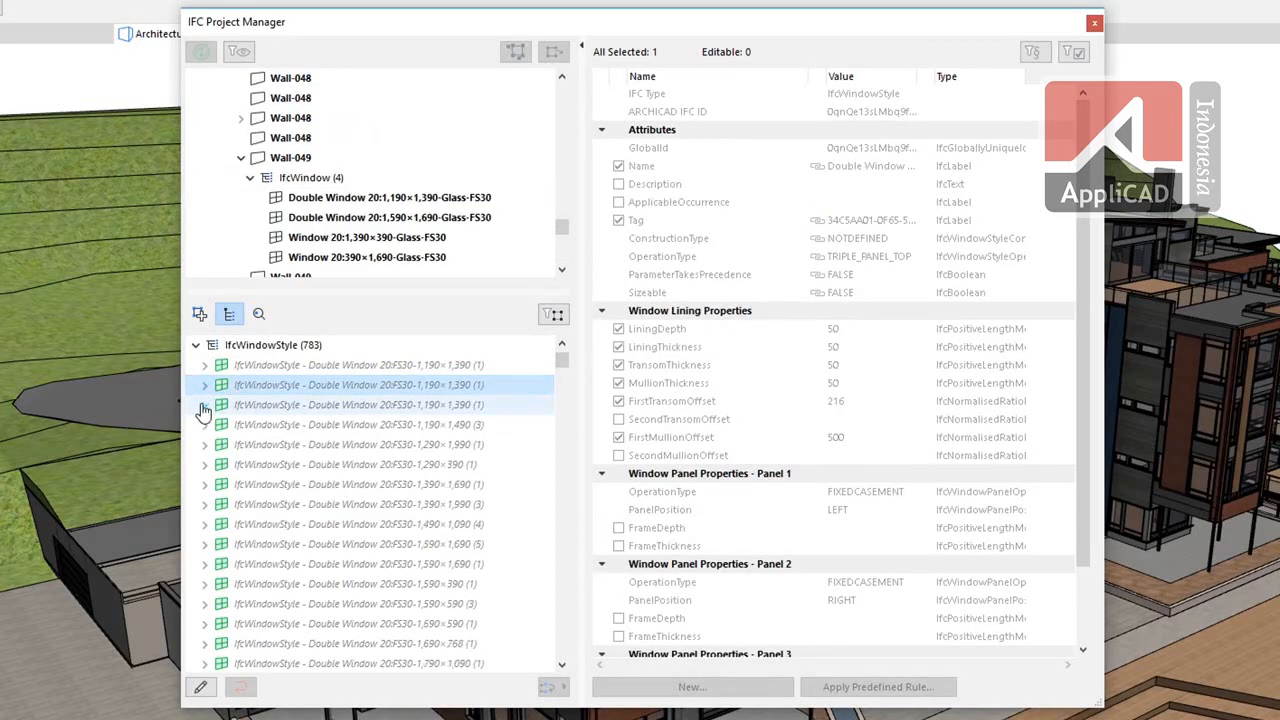
# Step: Collapse the IfcWindowStyle group in the type list and close the IFC Project Manager
pyautogui.moveTo(563, 358); pyautogui.dragTo(563, 352)
pyautogui.click(195, 425)
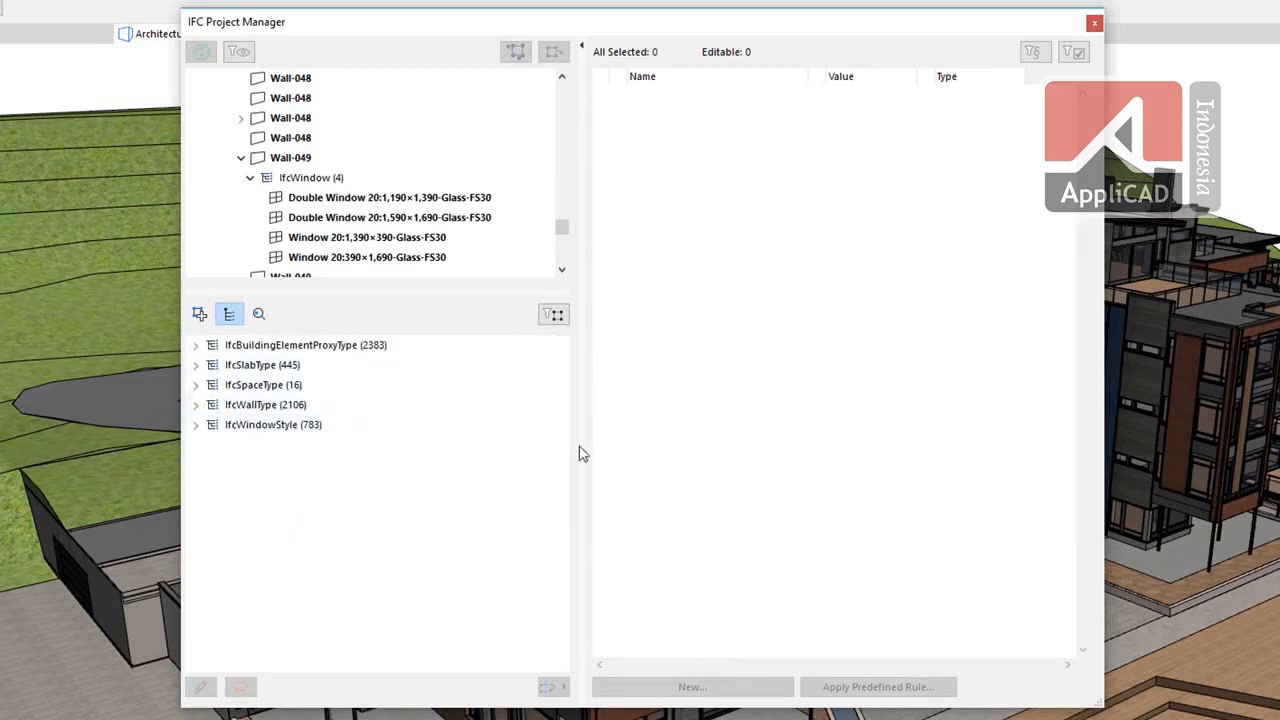
pyautogui.click(1094, 22)
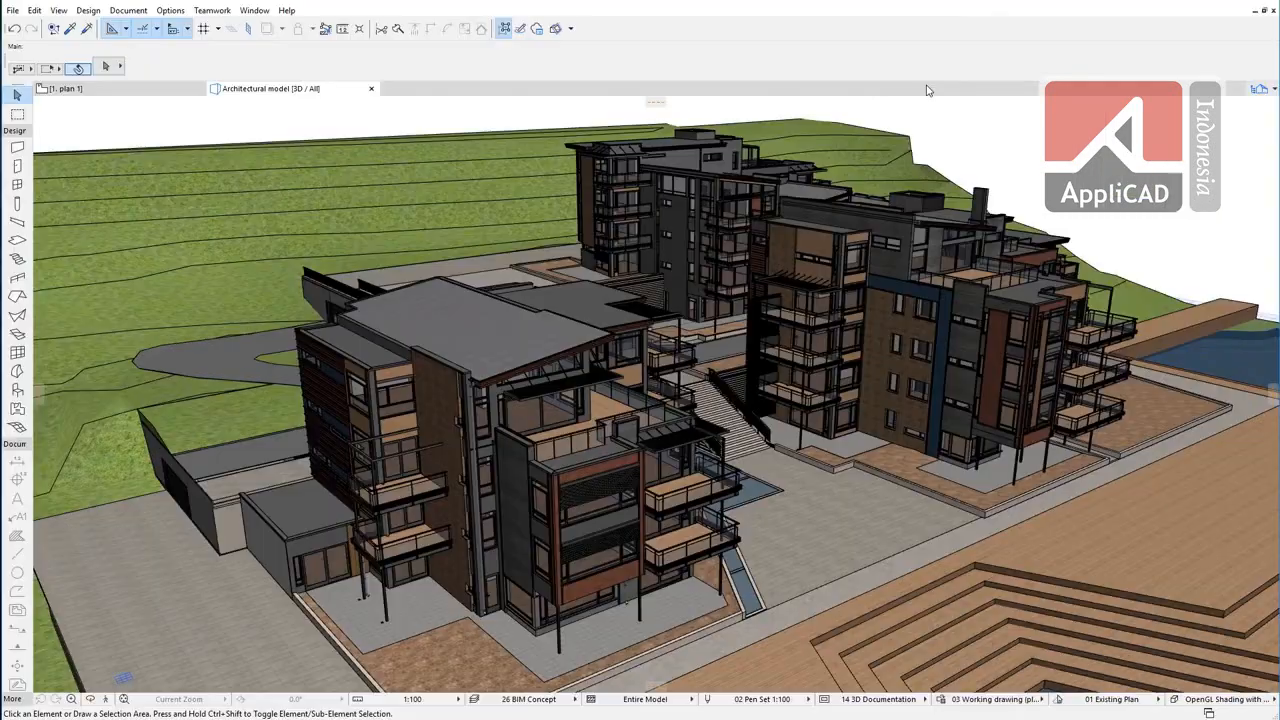
# Step: Open the IFC translators and select the Tekla Structures Export translator under Translators for Export
pyautogui.click(13, 11)
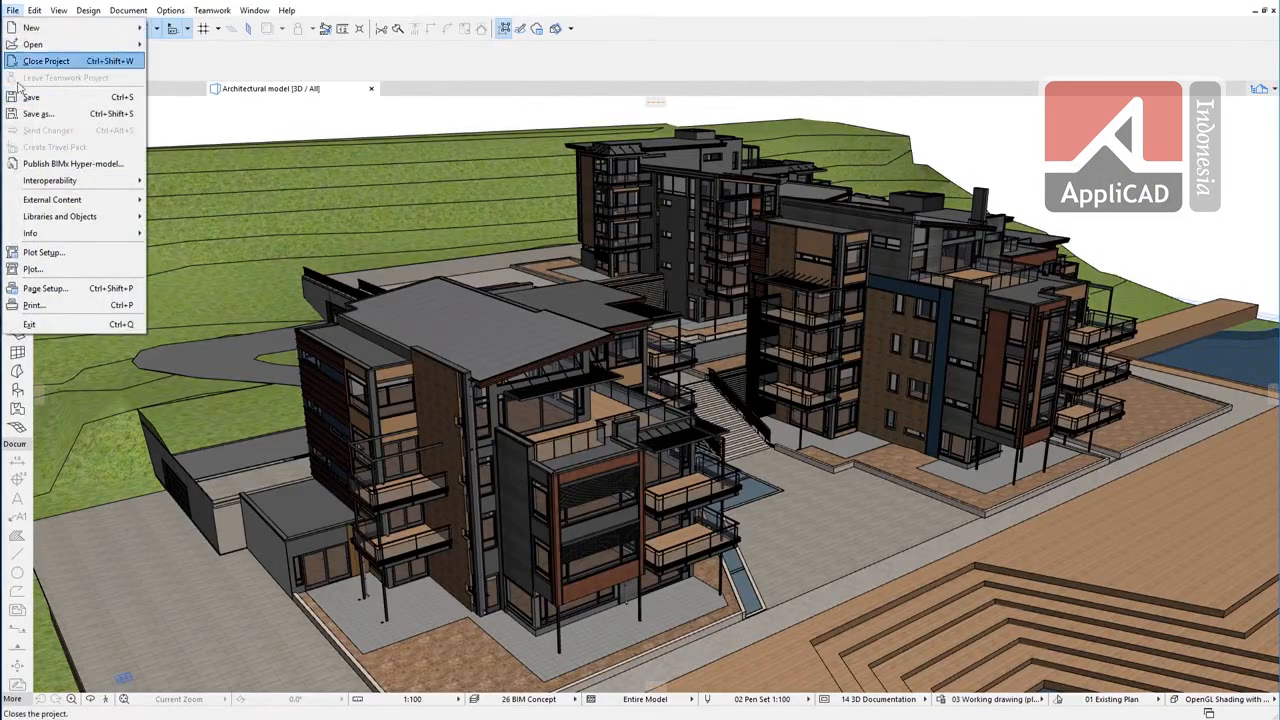
pyautogui.moveTo(110, 180)
pyautogui.moveTo(205, 201)
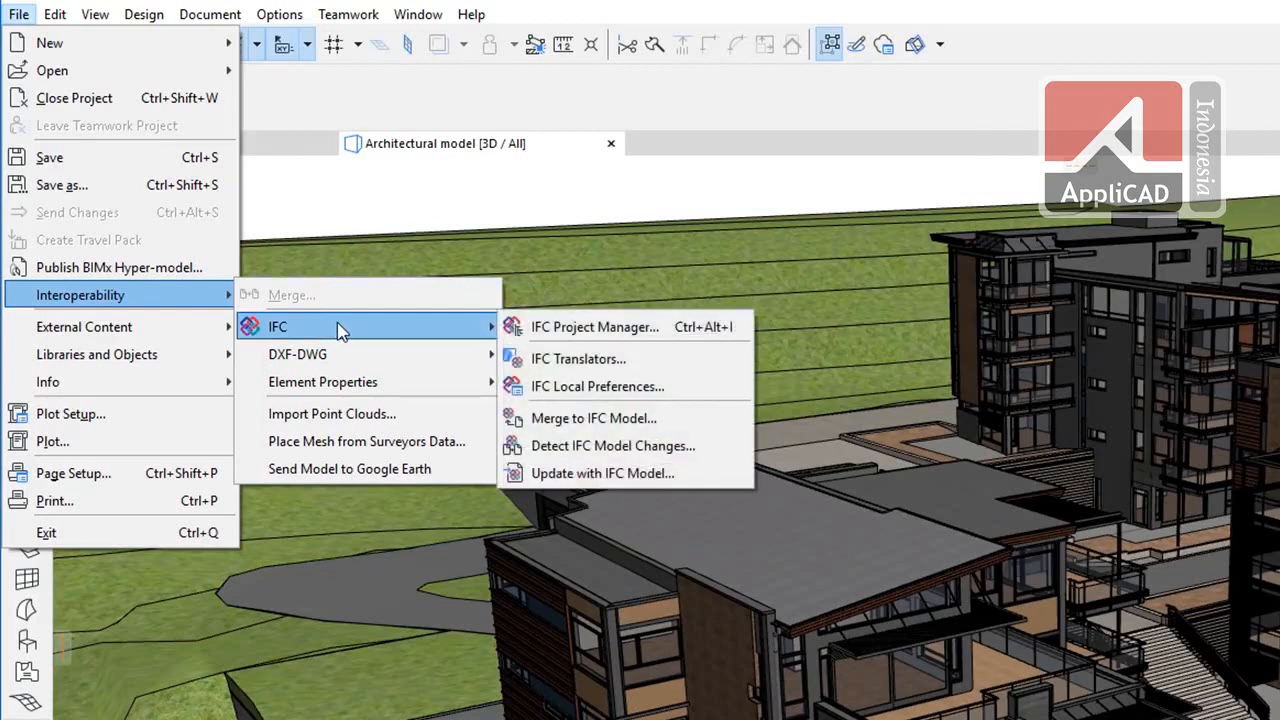
pyautogui.click(632, 362)
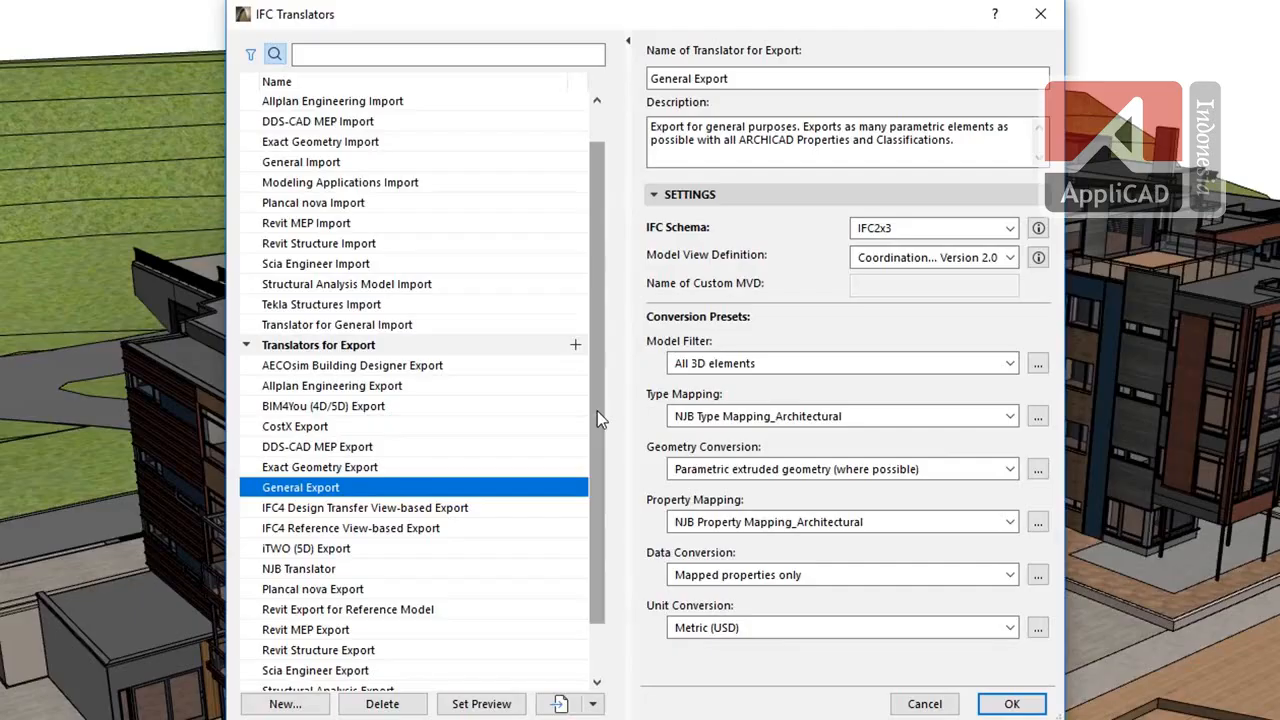
pyautogui.moveTo(597, 414); pyautogui.dragTo(605, 452)
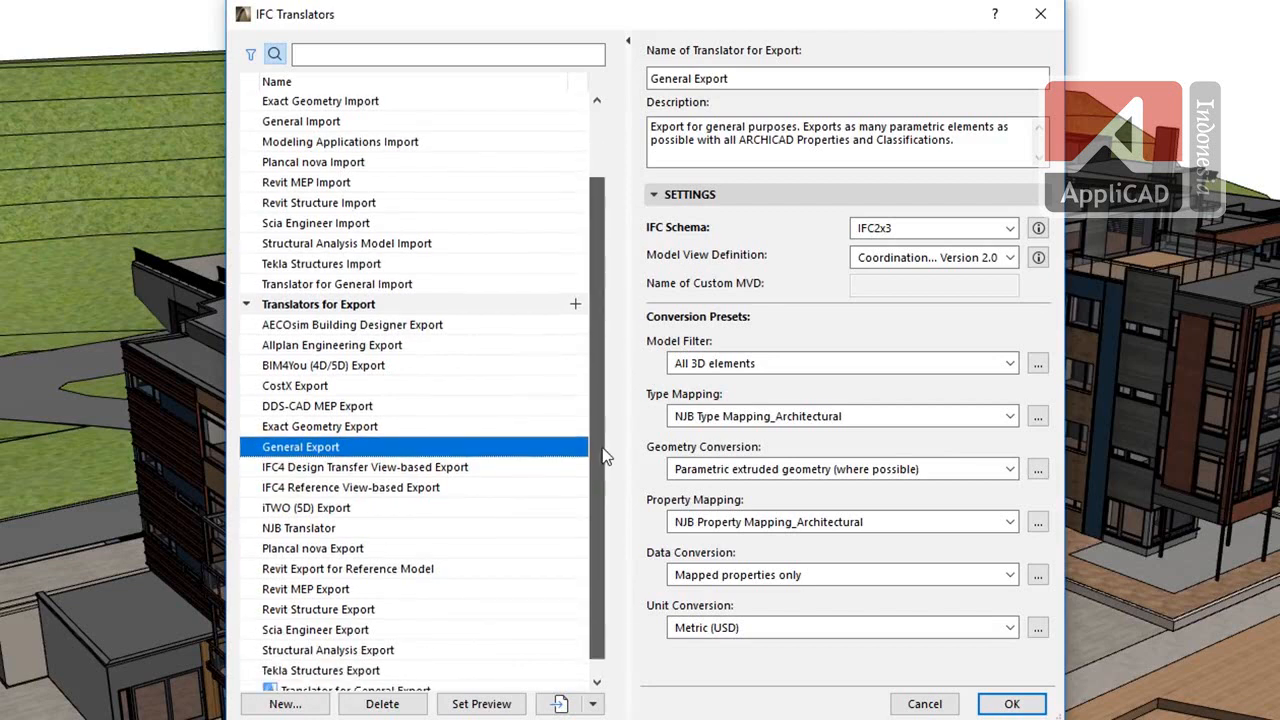
pyautogui.click(388, 676)
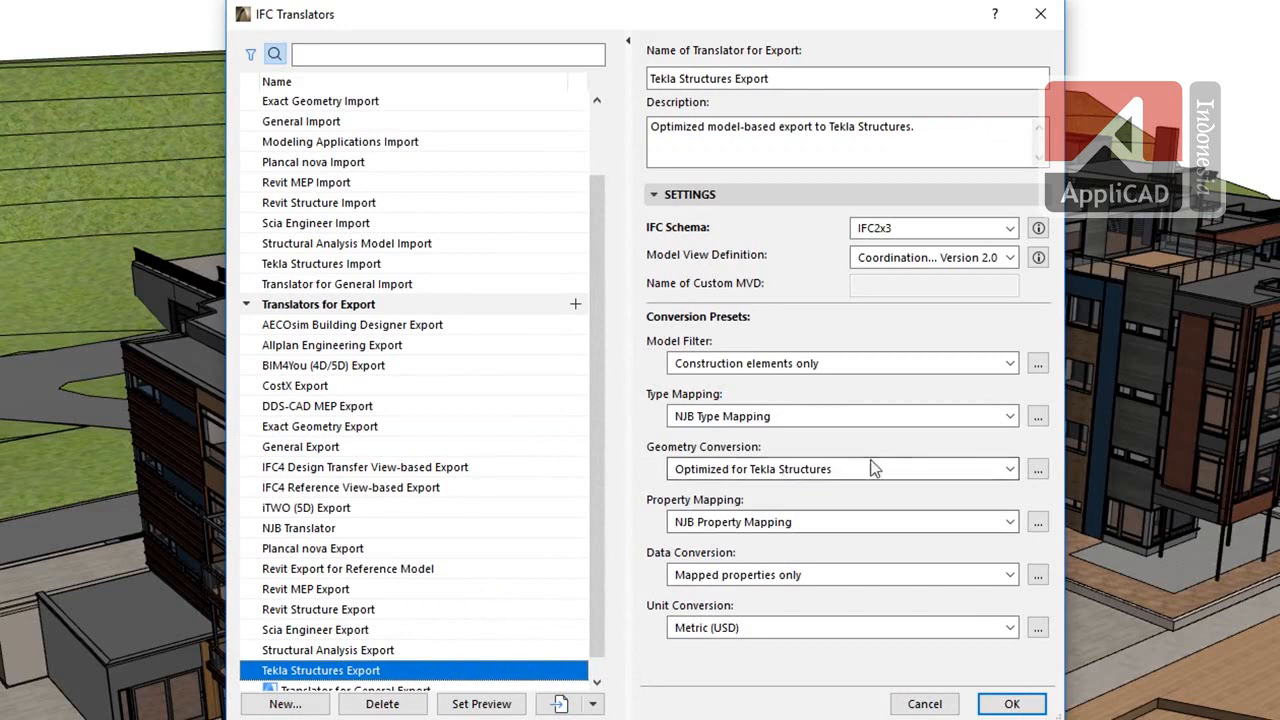
# Step: Examine how the NJB Type Mapping preset maps the Slab and Wall classifications to IFC types and type products, and accept the preset
pyautogui.click(1037, 417)
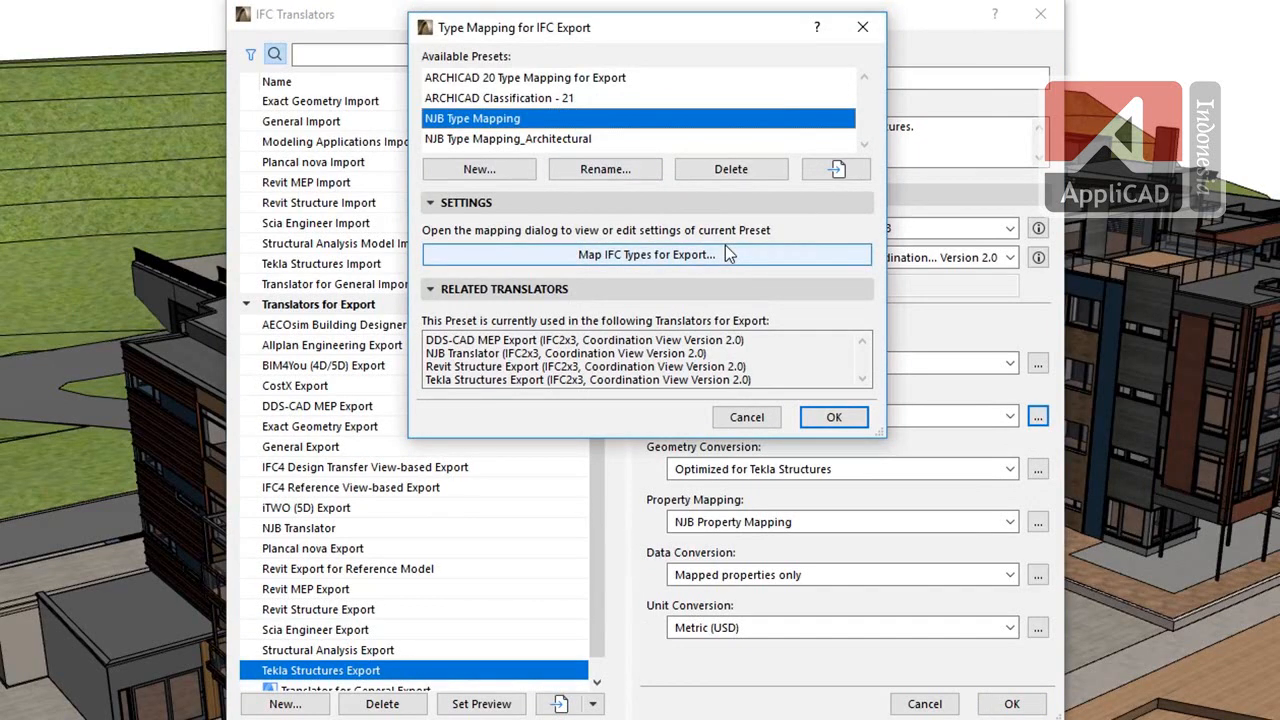
pyautogui.click(646, 254)
pyautogui.moveTo(583, 309); pyautogui.dragTo(557, 557)
pyautogui.click(405, 507)
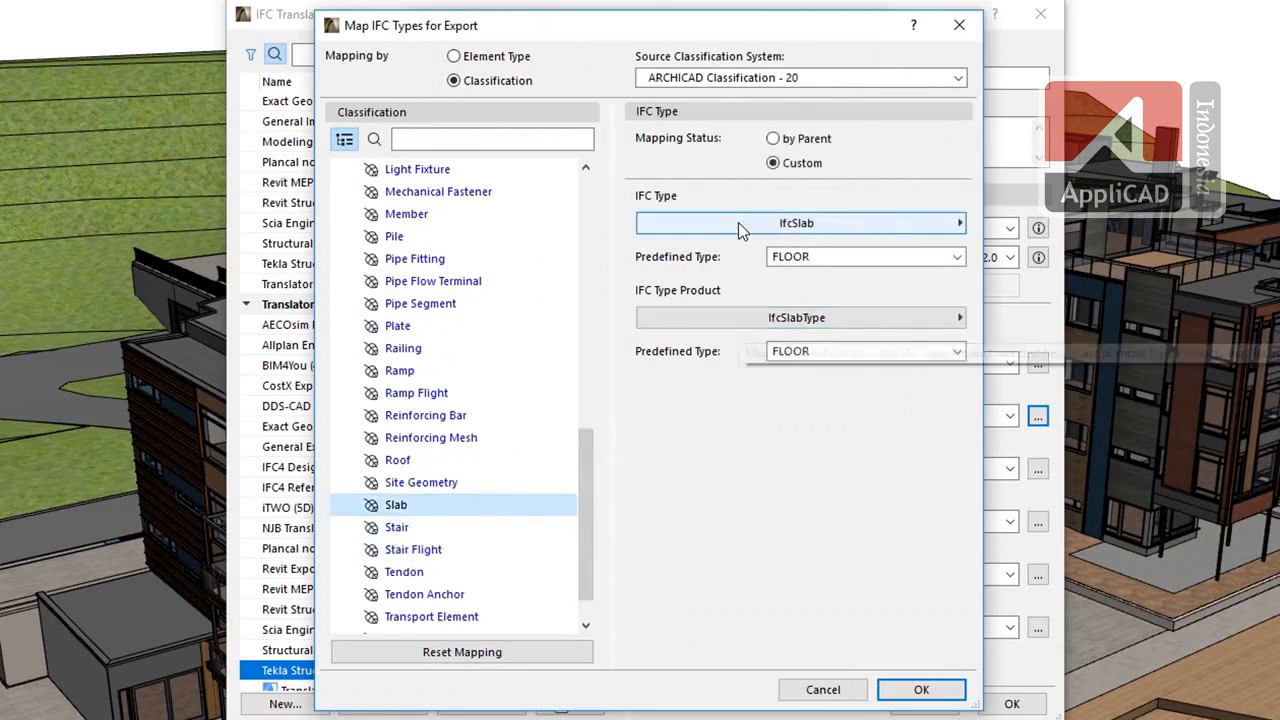
pyautogui.moveTo(586, 539); pyautogui.dragTo(588, 570)
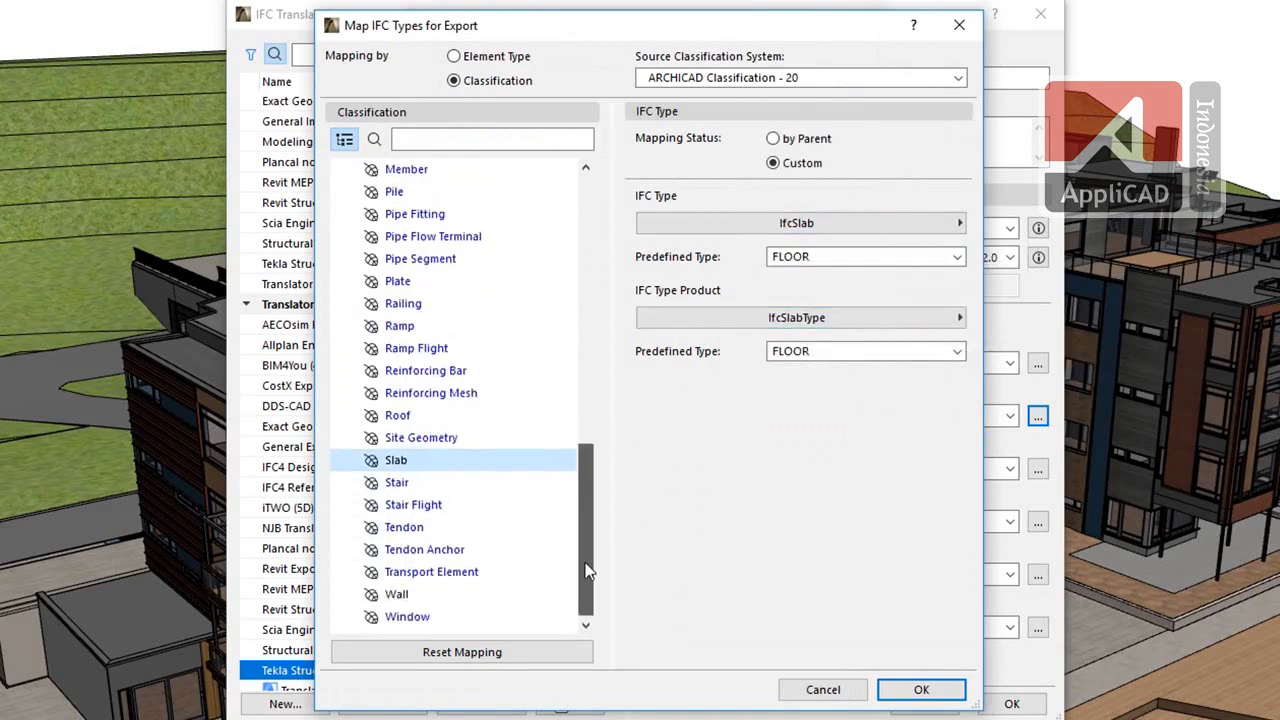
pyautogui.click(517, 598)
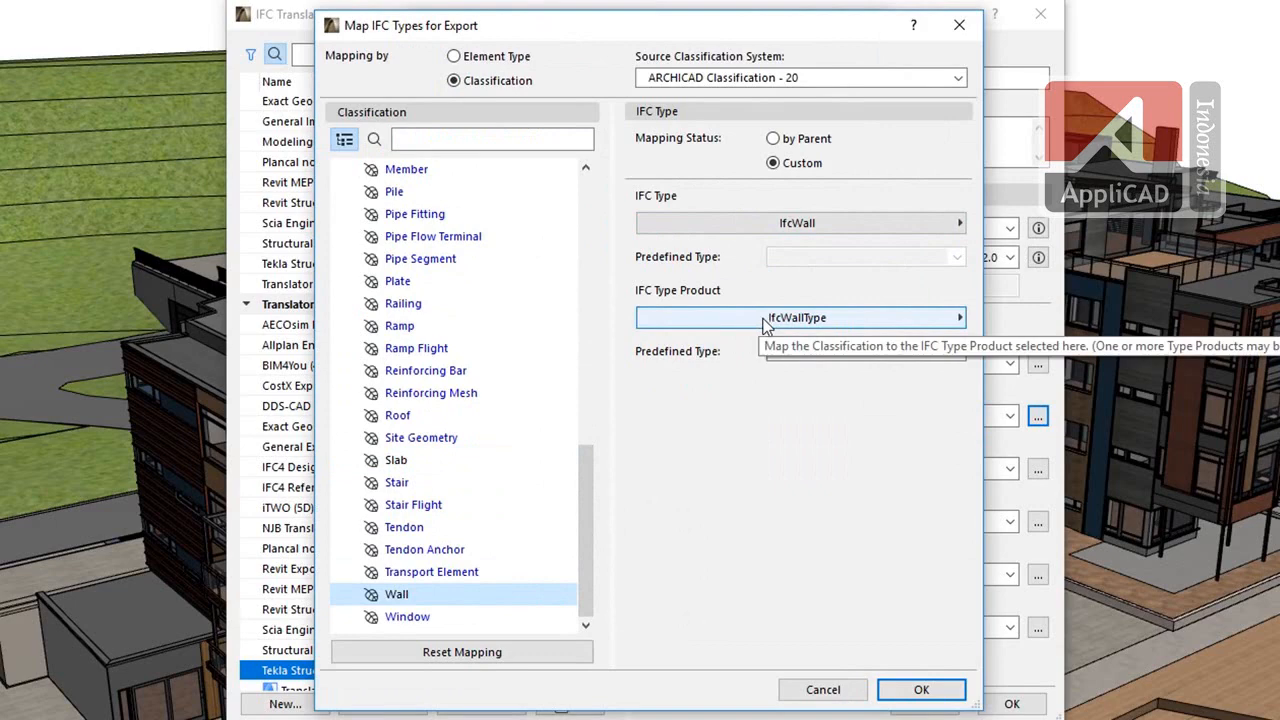
pyautogui.click(904, 686)
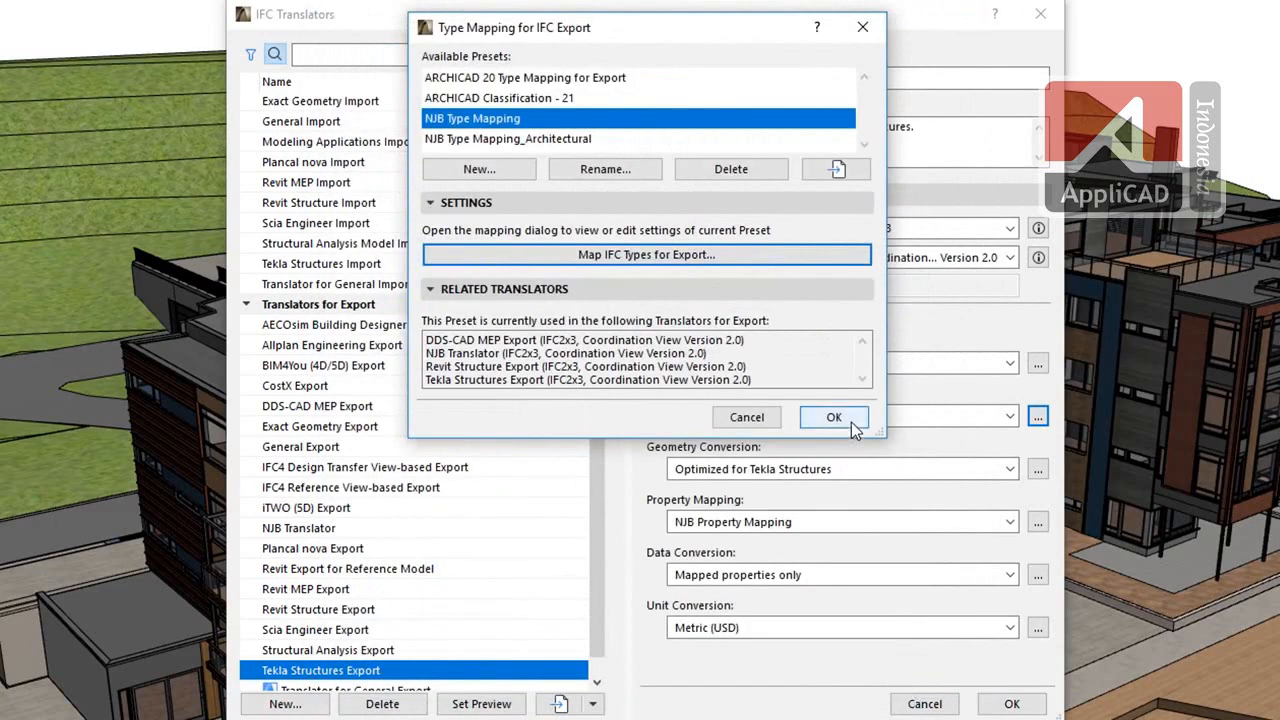
pyautogui.click(852, 422)
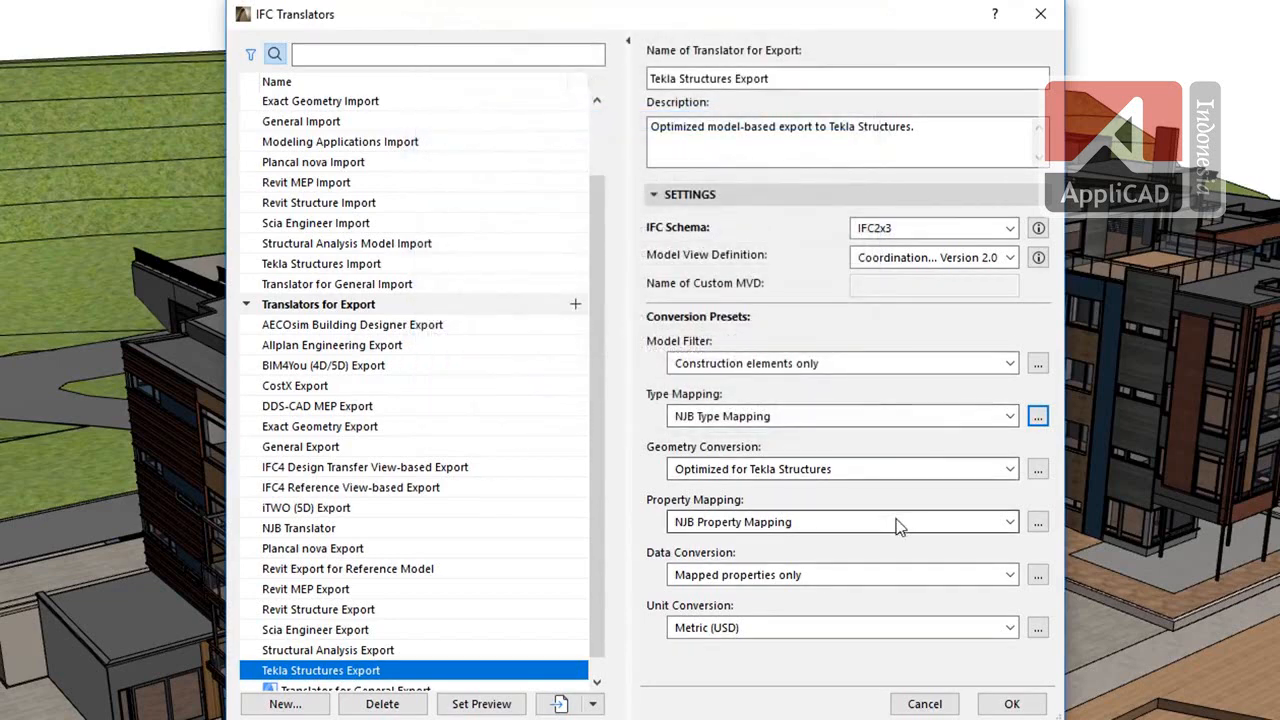
# Step: Examine the Name mapping rule for IfcSlabType in NJB Property Mapping, checking Bottom Surface Area, the fire rating text and Fire Resistance Rating
pyautogui.click(1038, 524)
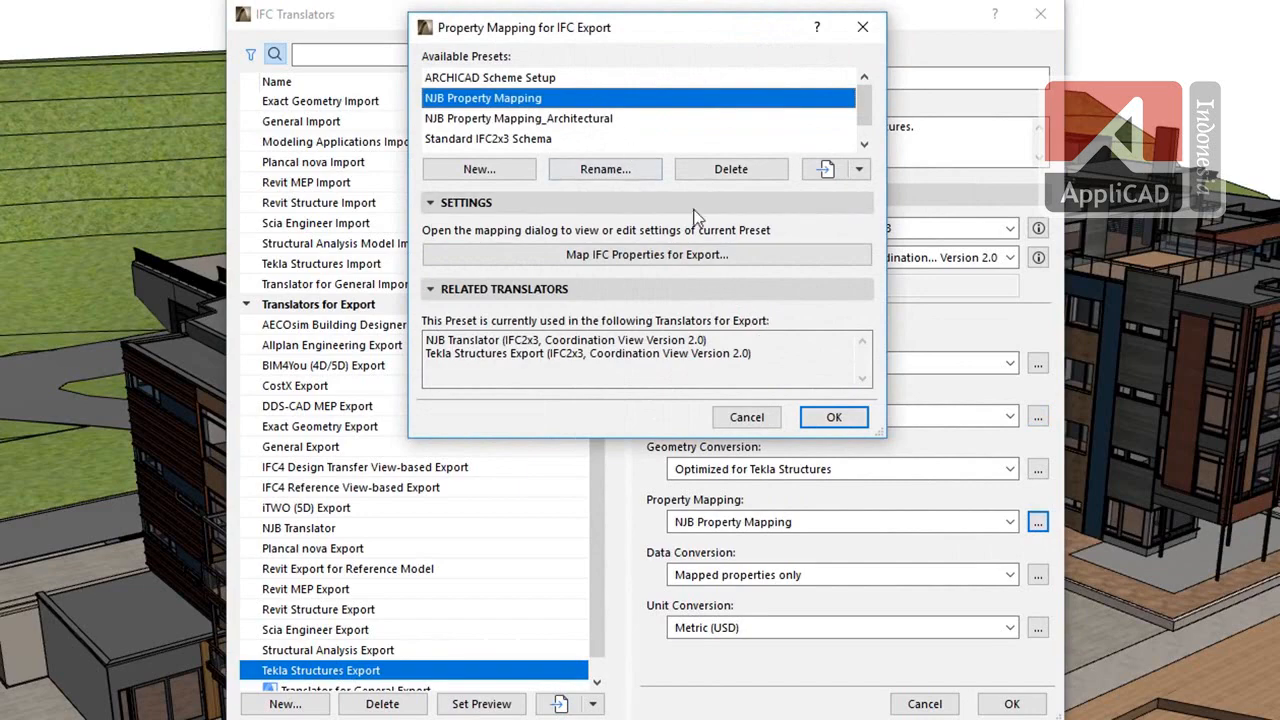
pyautogui.click(737, 256)
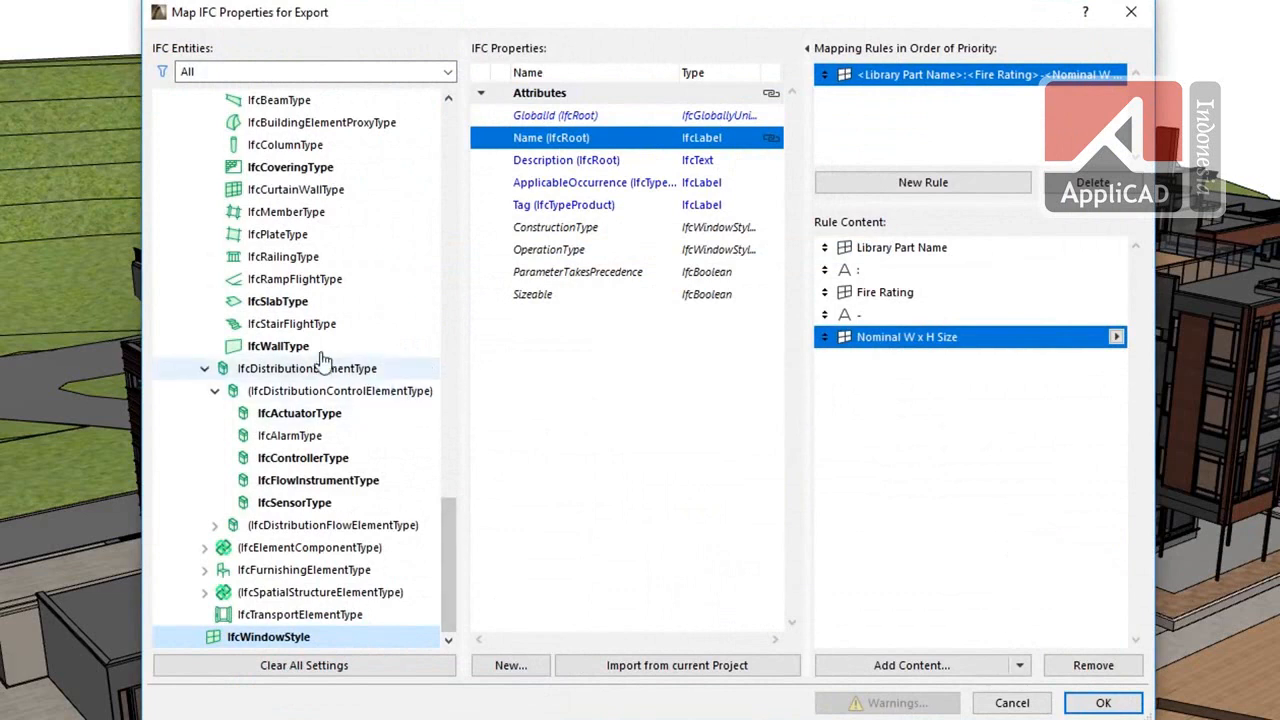
pyautogui.click(274, 309)
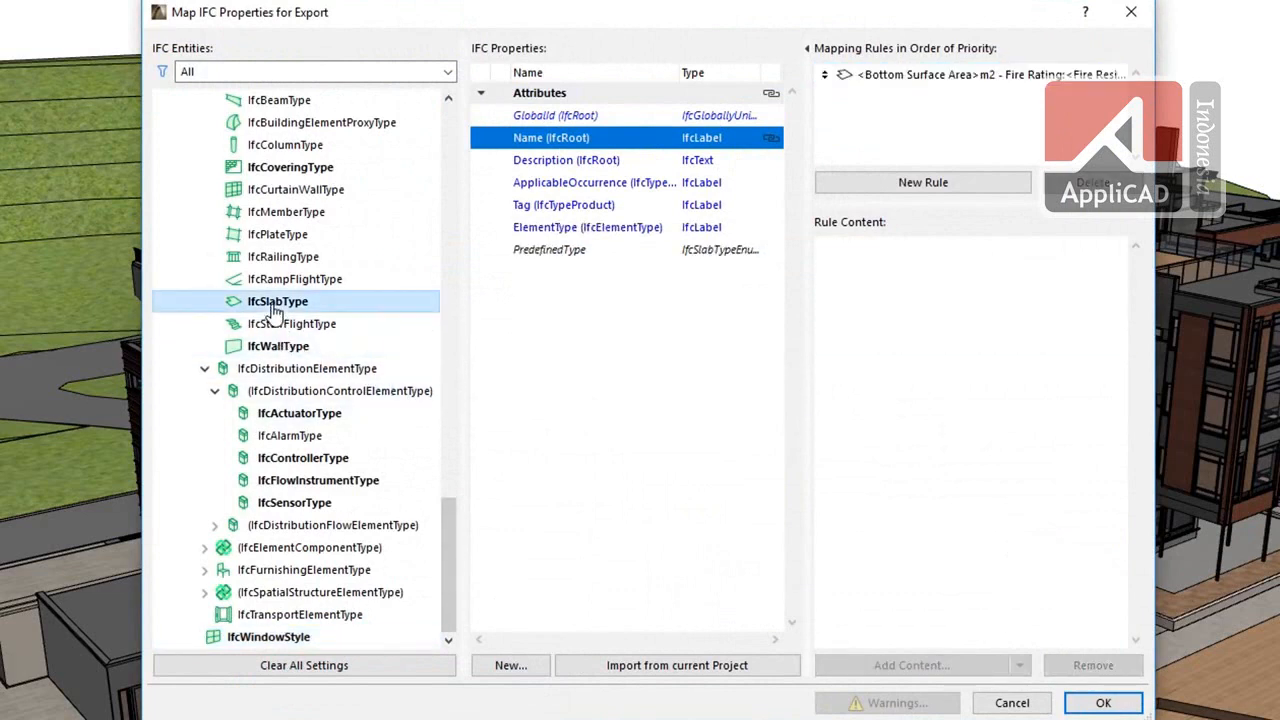
pyautogui.click(538, 145)
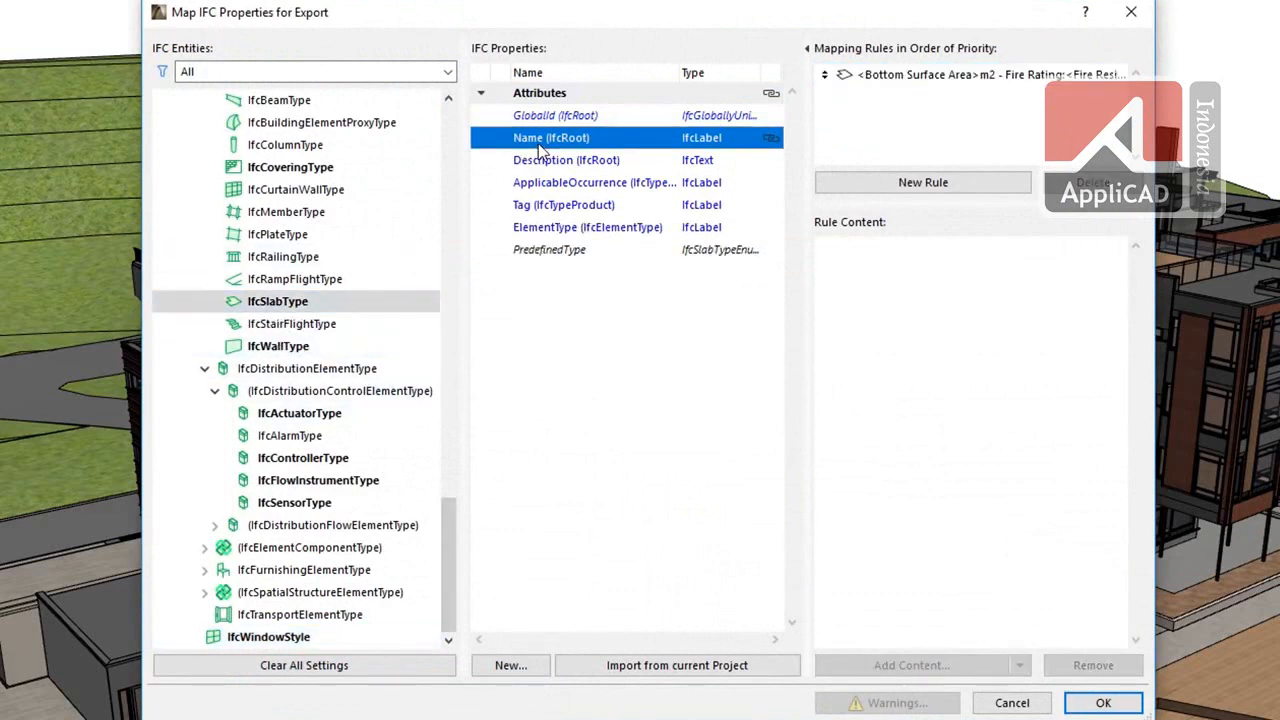
pyautogui.click(876, 80)
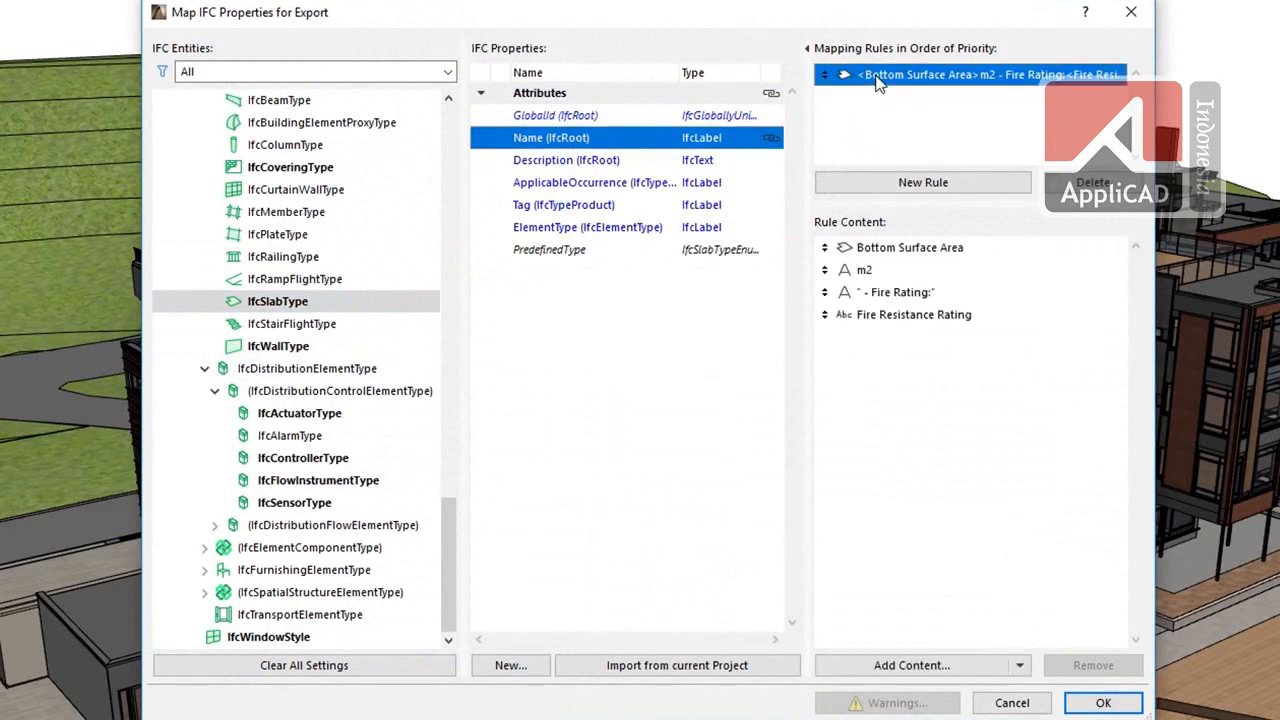
pyautogui.click(880, 250)
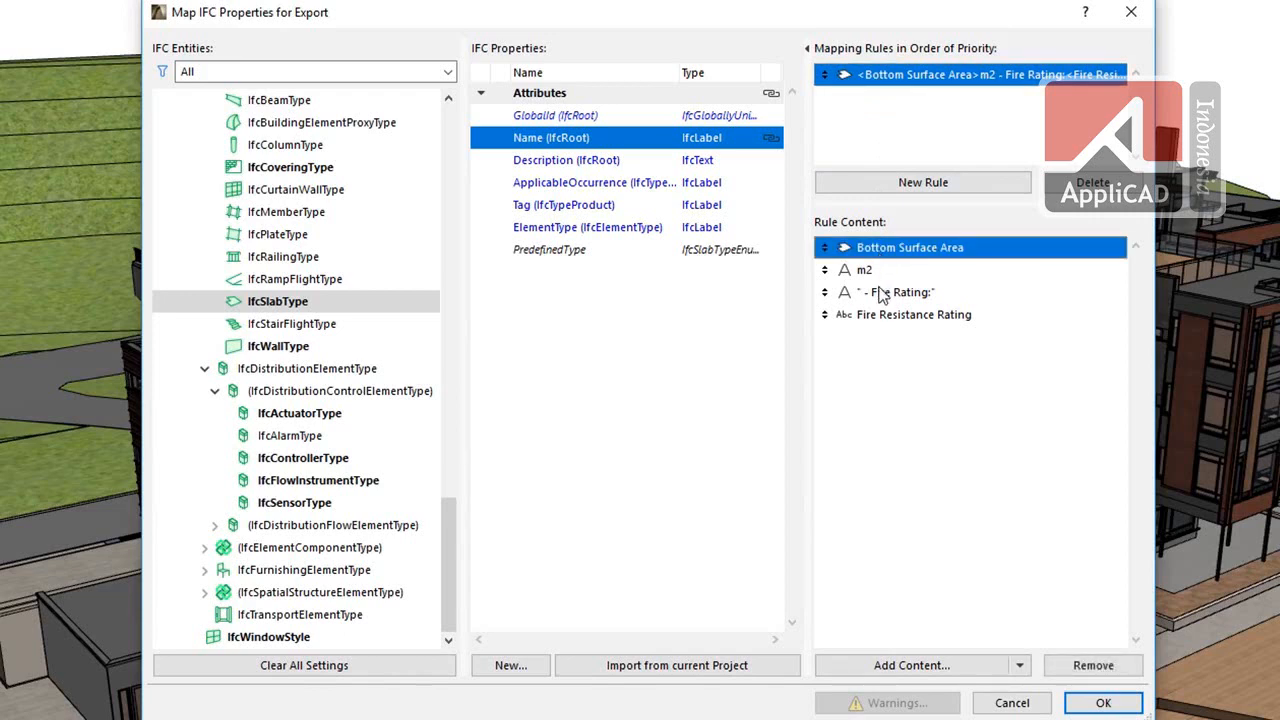
pyautogui.doubleClick(880, 292)
pyautogui.click(885, 316)
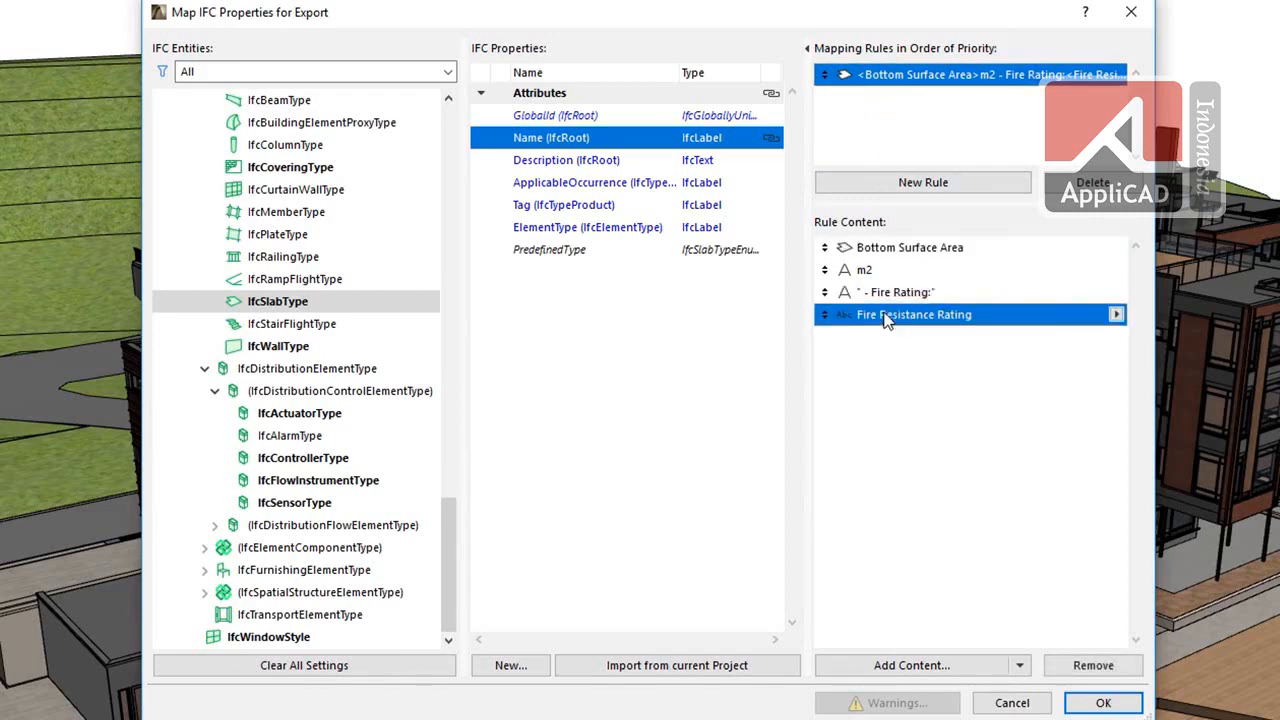
# Step: Examine the IfcWallType Name rule, checking Thickness of the Wall and Length of Reference Line, and accept the mapping and translator settings
pyautogui.click(334, 348)
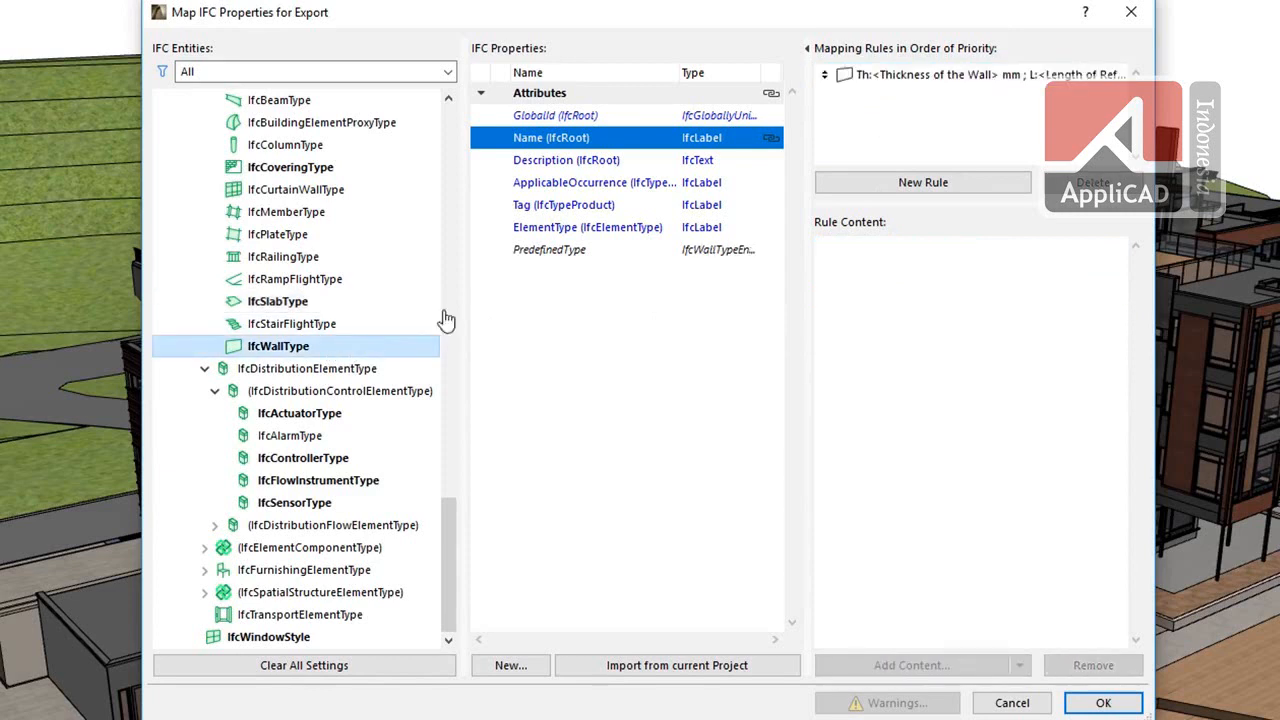
pyautogui.click(864, 77)
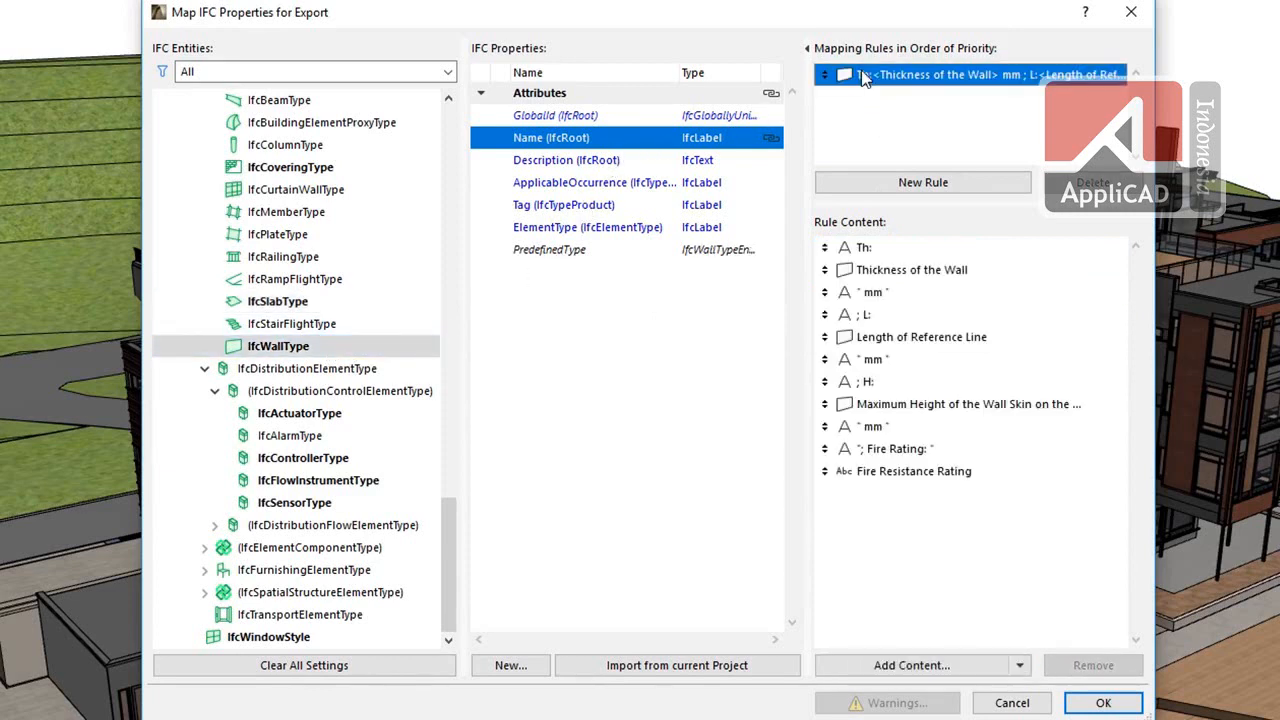
pyautogui.click(893, 269)
pyautogui.click(896, 338)
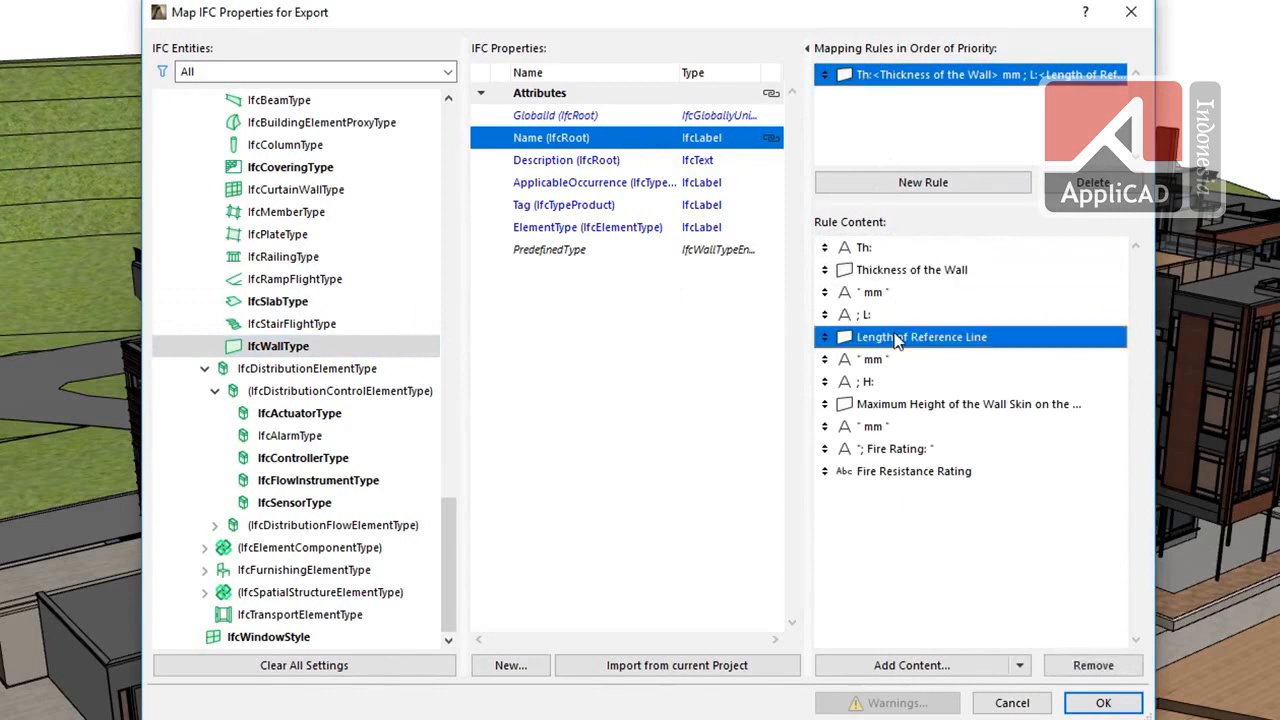
pyautogui.click(1080, 704)
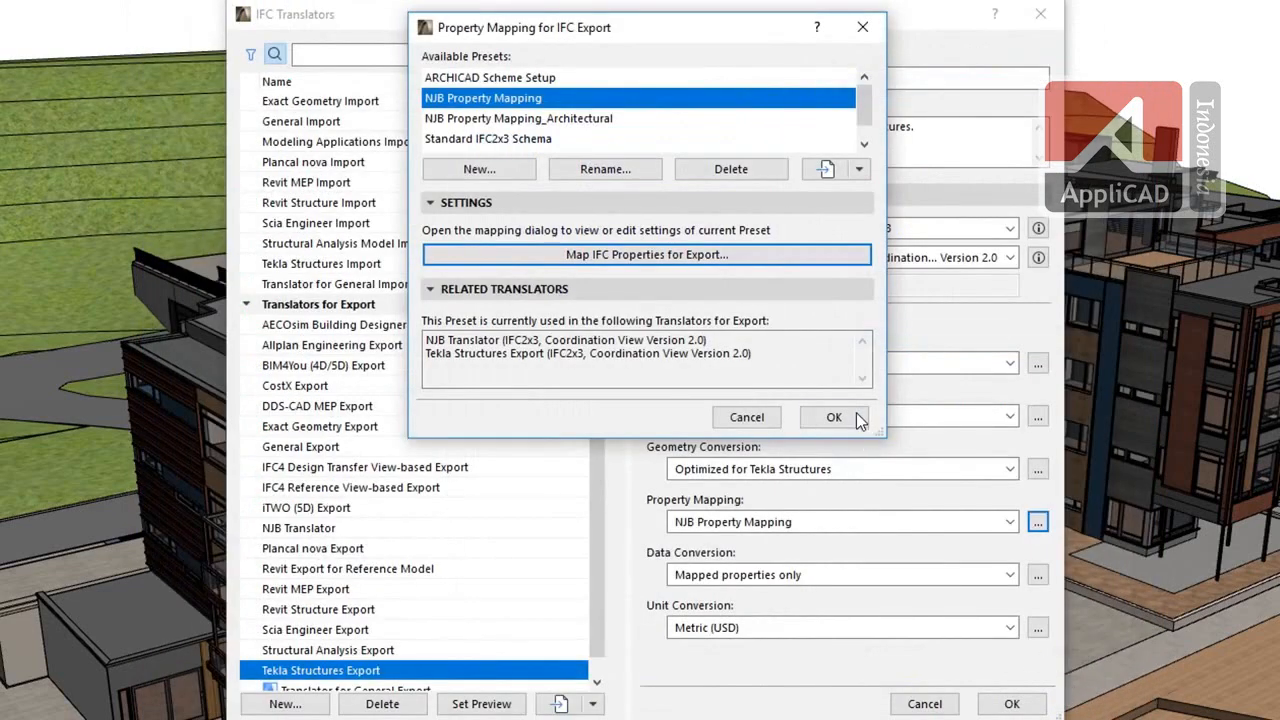
pyautogui.click(834, 417)
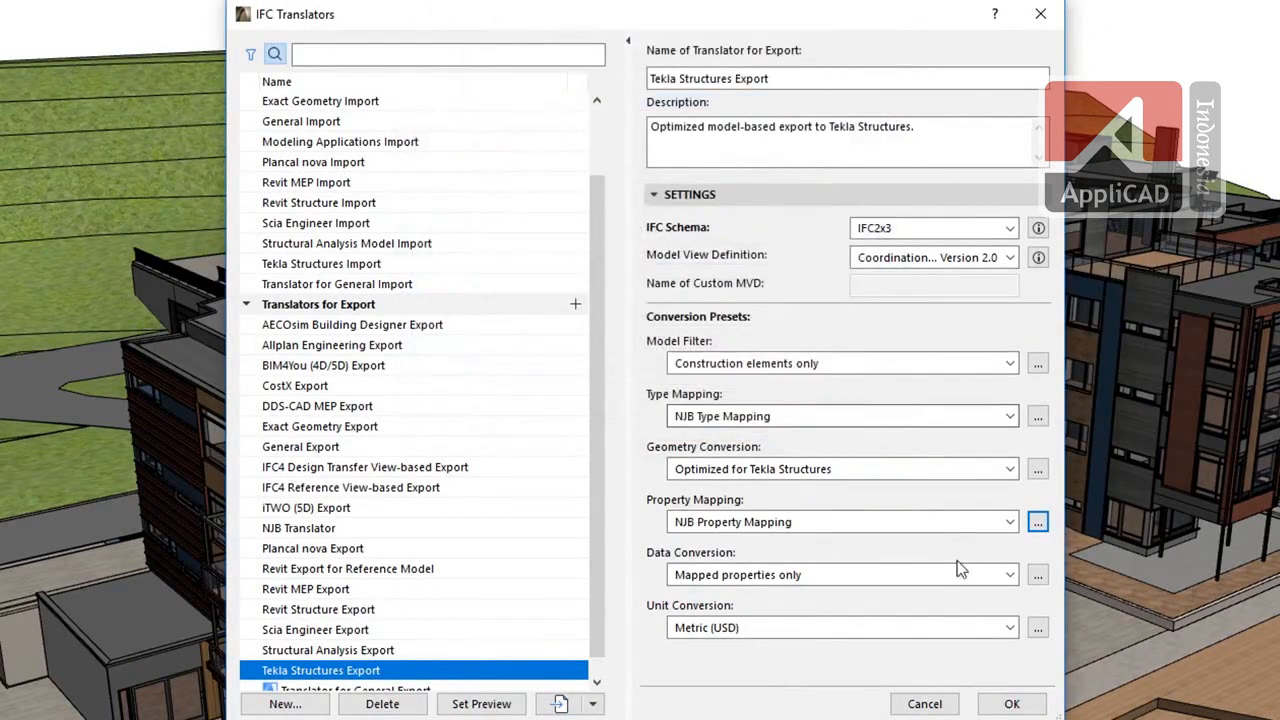
pyautogui.click(992, 705)
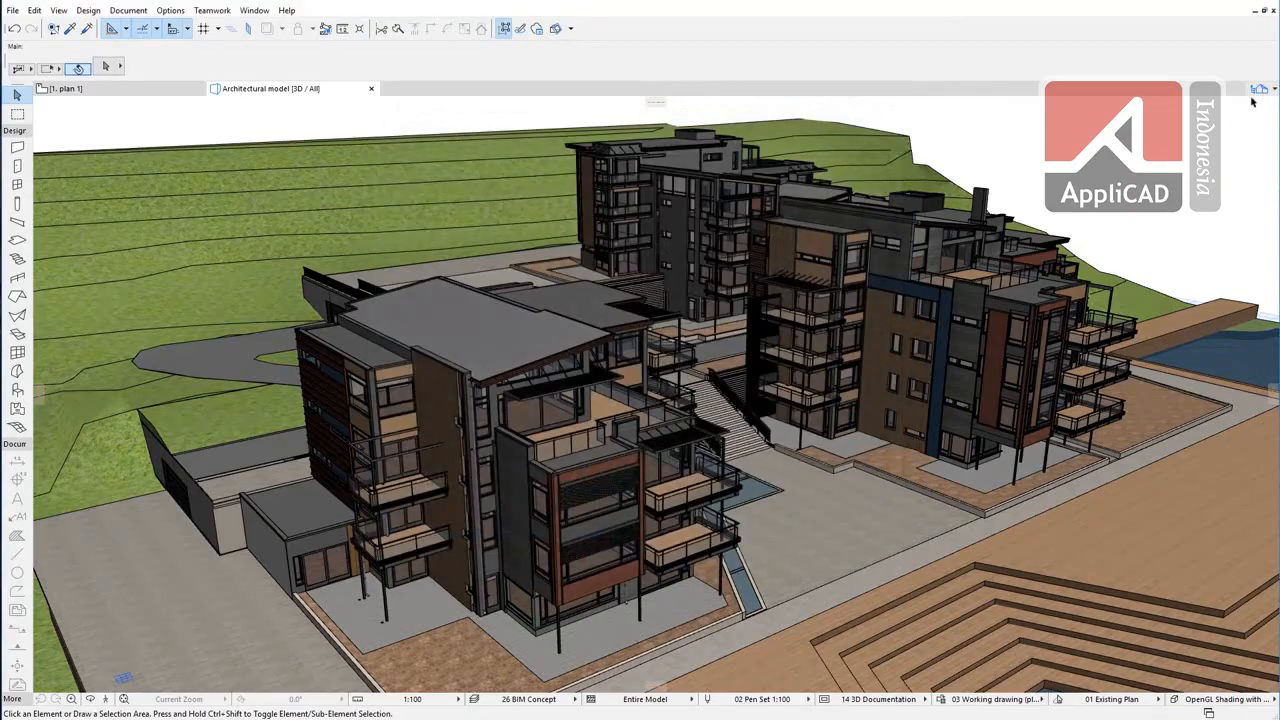
# Step: Open the Load-Bearing Model view from the Publishing IFC folder of the view map
pyautogui.click(1259, 88)
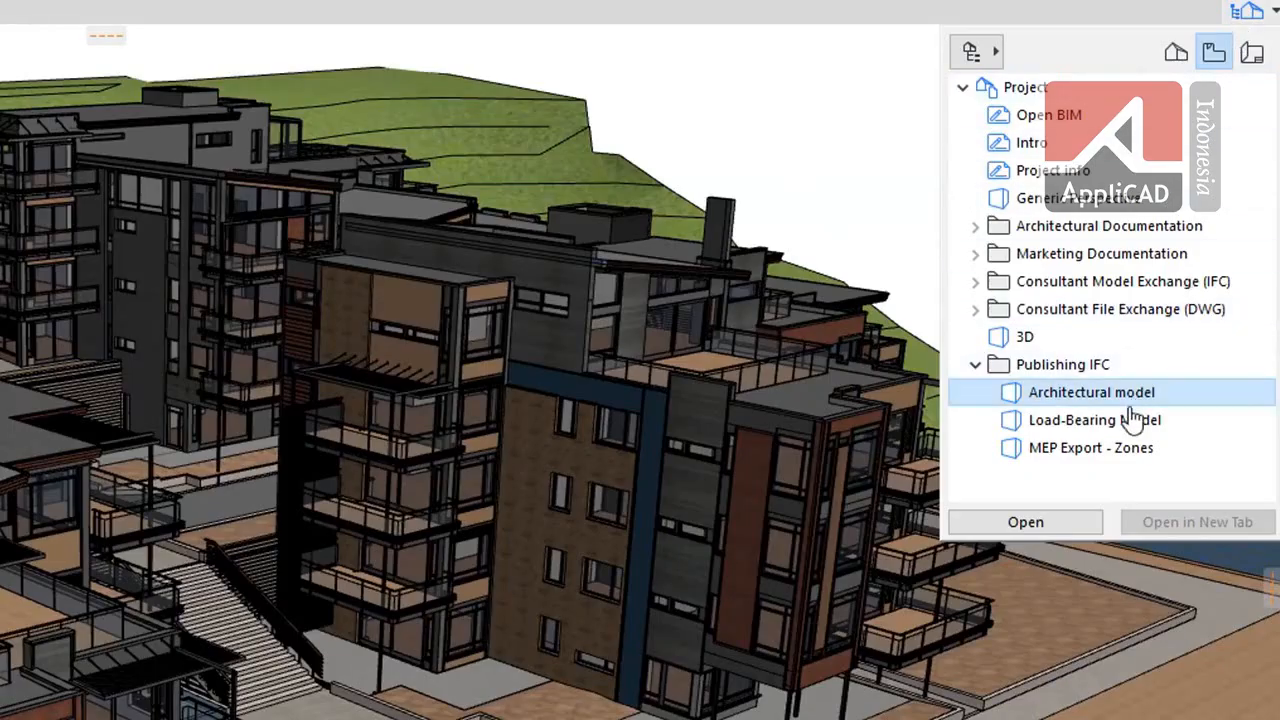
pyautogui.click(1128, 422)
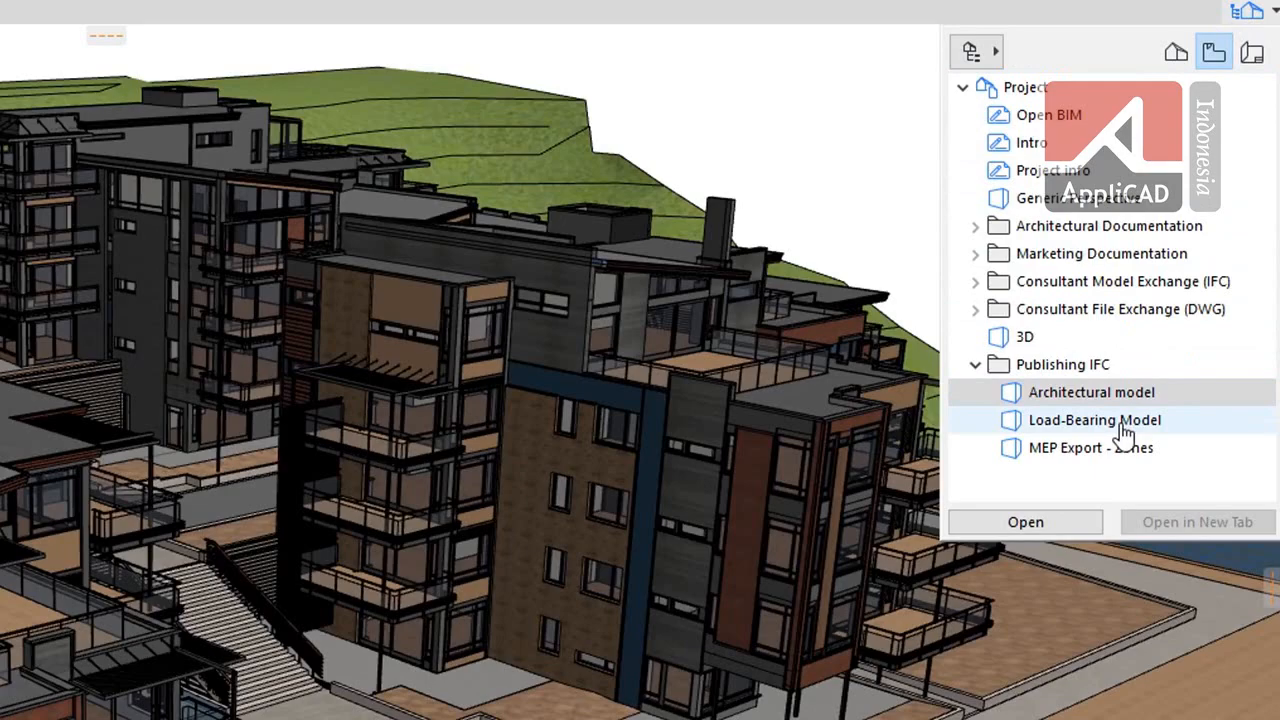
pyautogui.doubleClick(1125, 421)
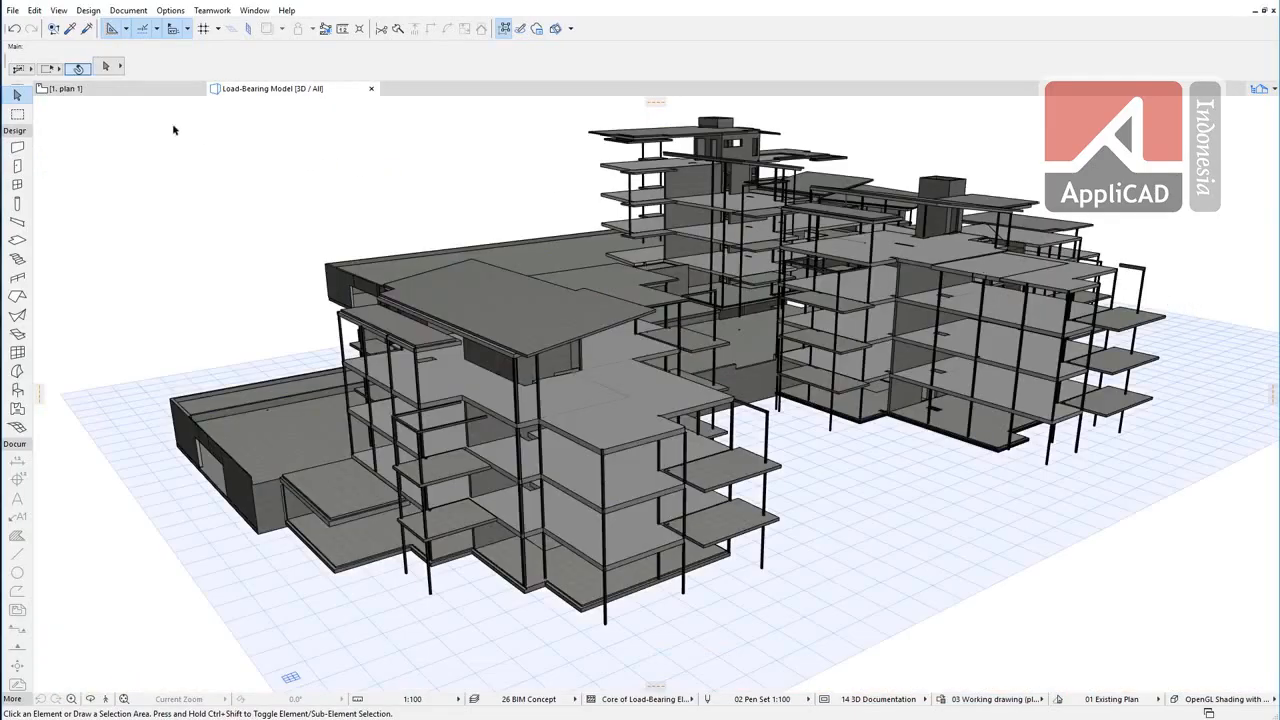
# Step: Open the IFC Project Manager for the load-bearing model
pyautogui.click(14, 10)
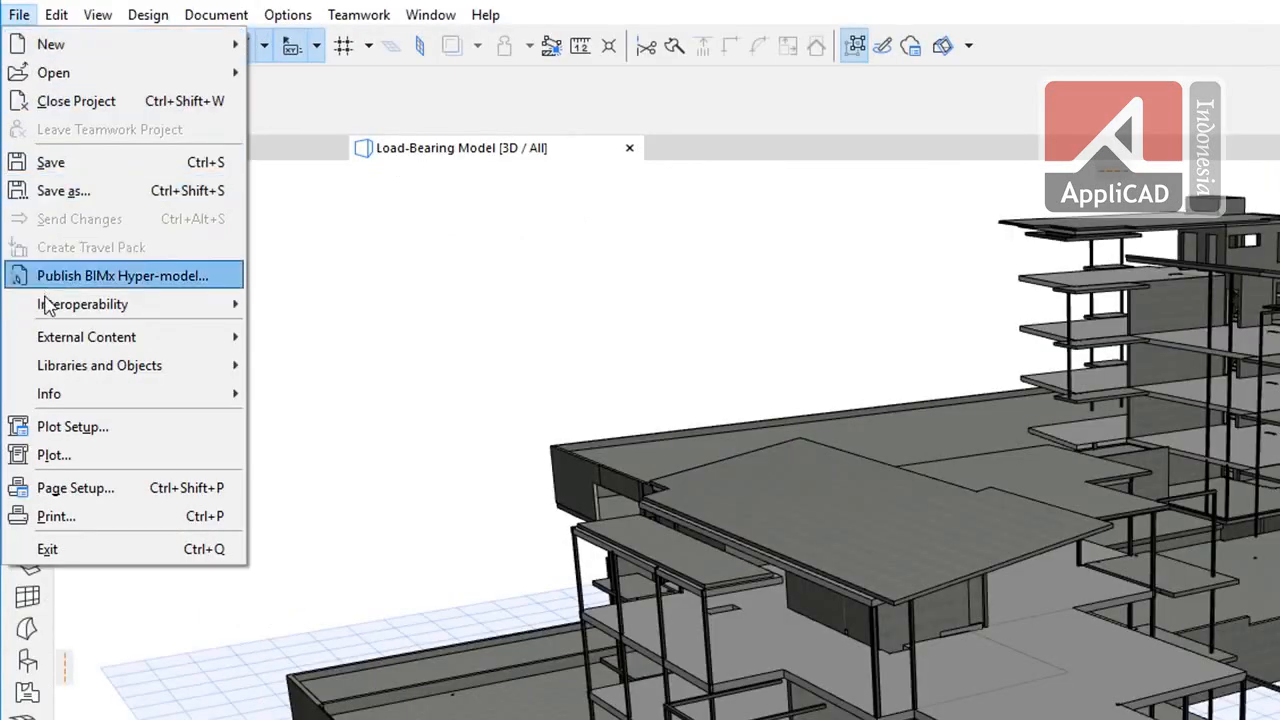
pyautogui.moveTo(43, 303)
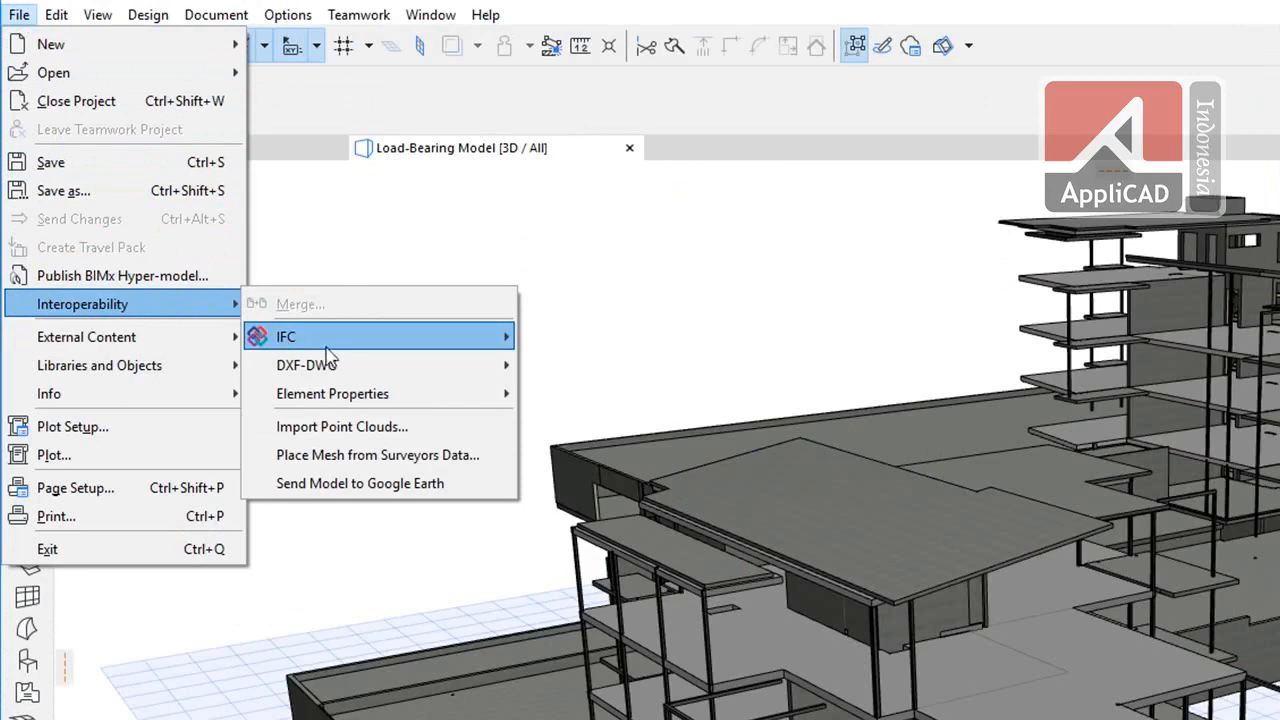
pyautogui.moveTo(356, 346)
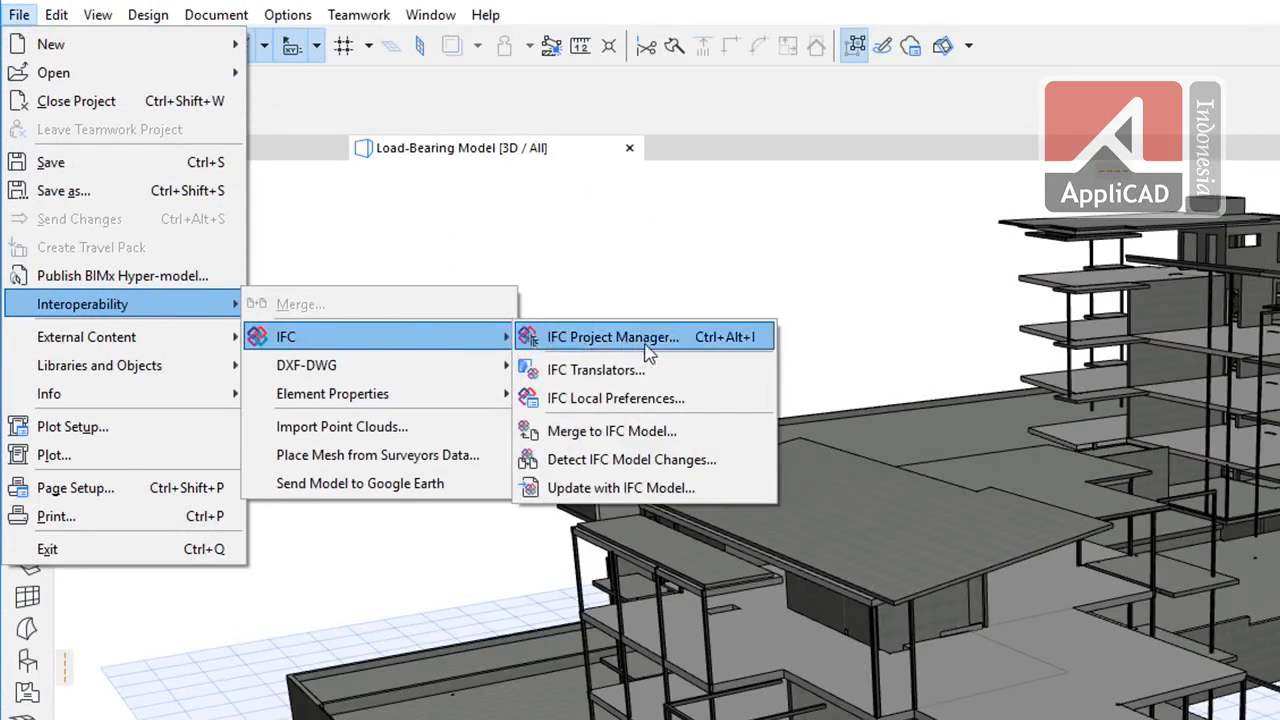
pyautogui.click(688, 352)
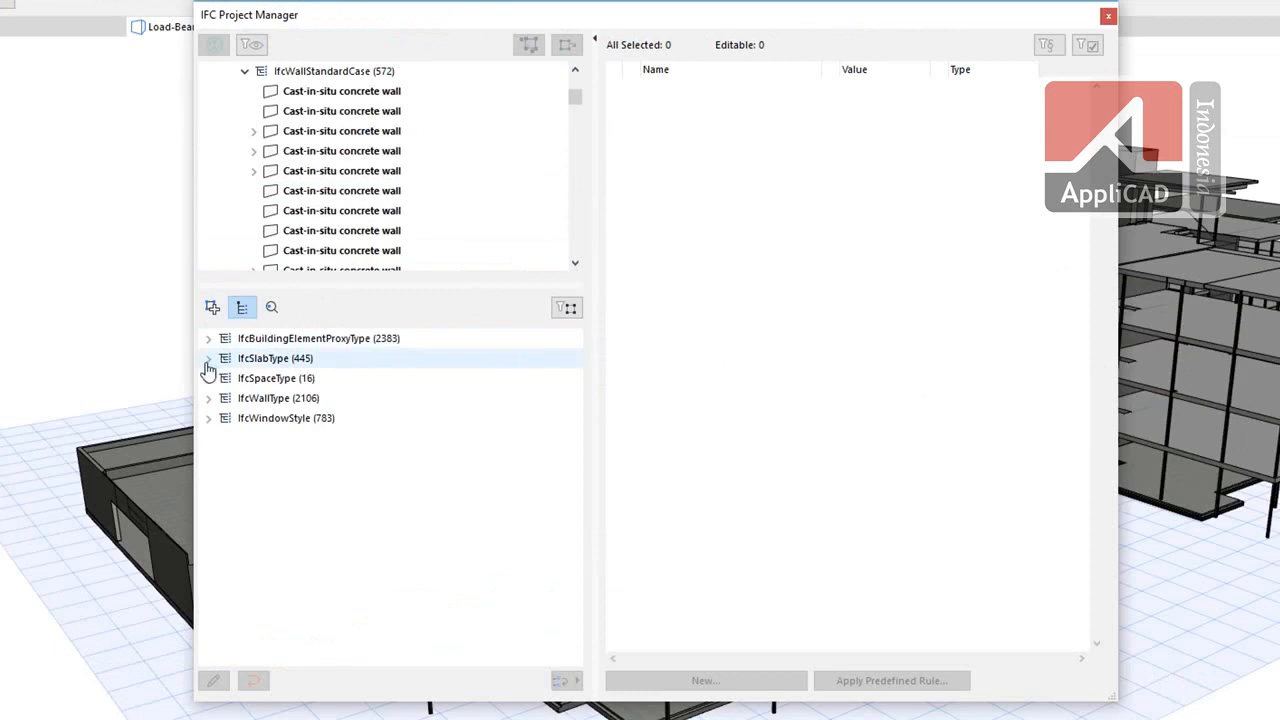
# Step: Expand IfcSlabType and inspect the properties of the 0.00m2 - Fire Rating:2 hours and 0.02m2 - Fire Rating:25 minutes slab types
pyautogui.click(208, 360)
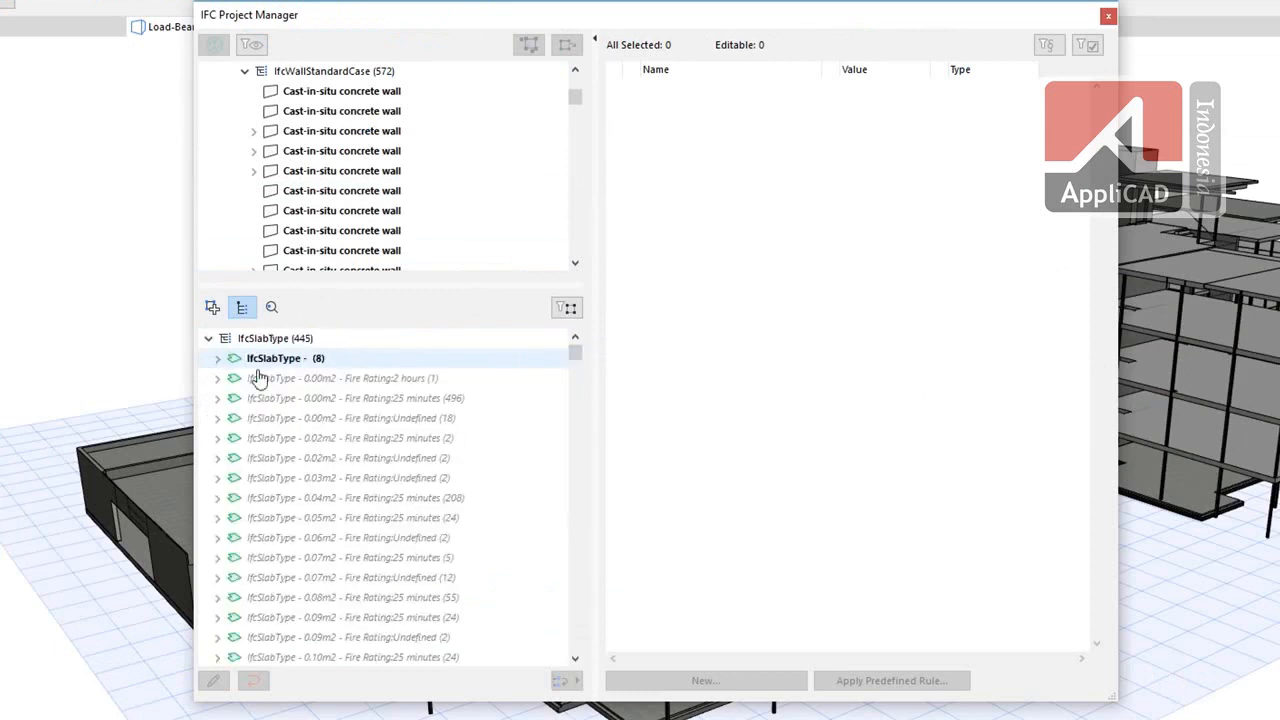
pyautogui.click(320, 380)
pyautogui.click(324, 438)
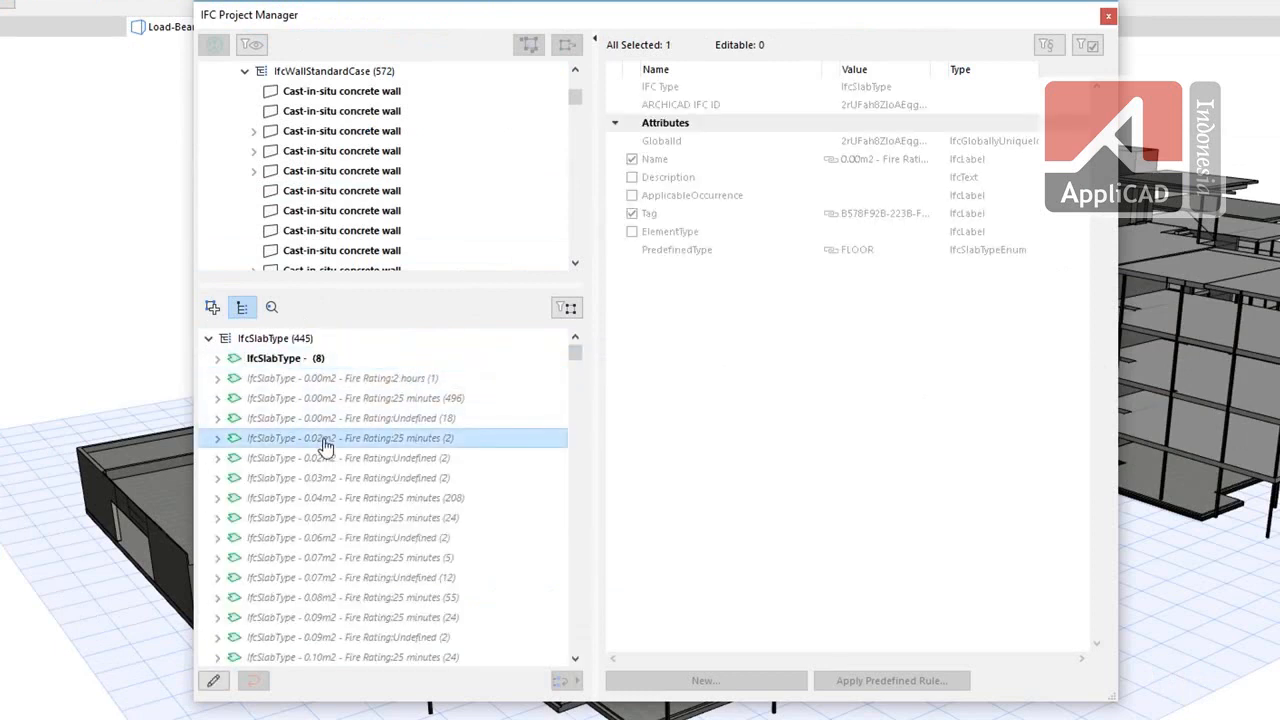
# Step: Inspect the 100 mm thick IfcWallType entries with lengths 1,062 mm, 3,340 mm and 4,798 mm, and close the IFC Project Manager
pyautogui.click(209, 341)
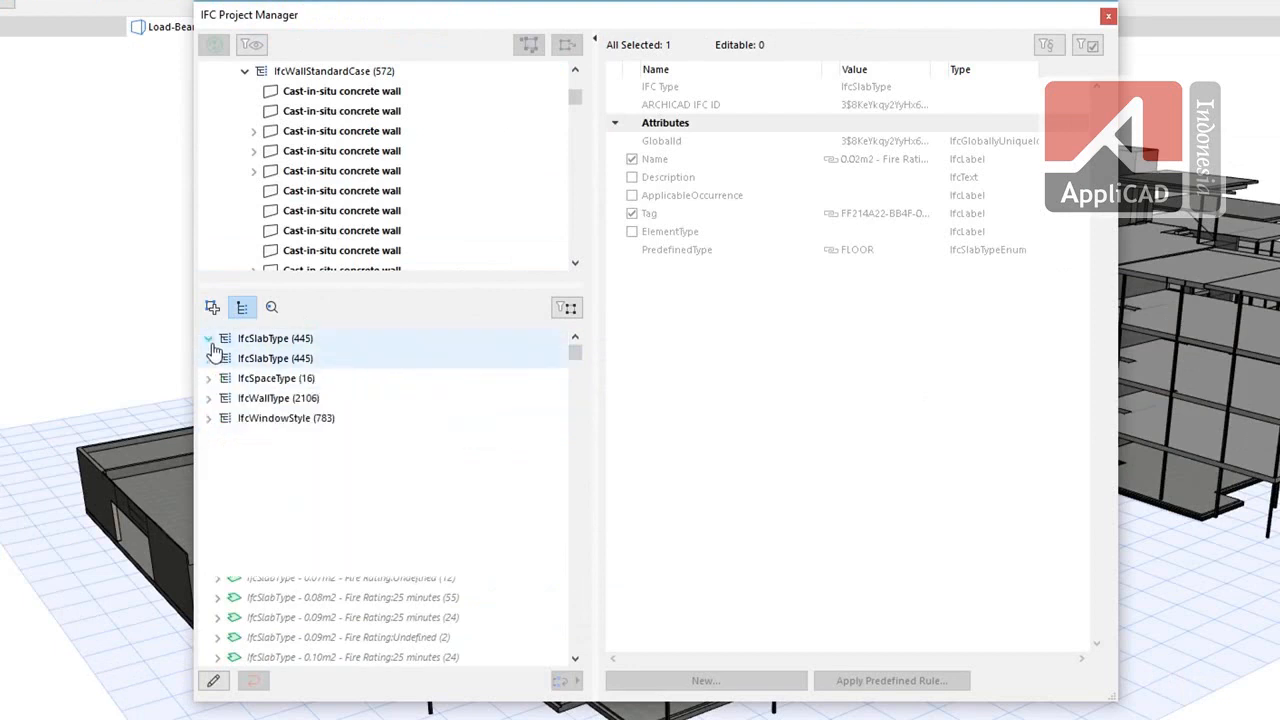
pyautogui.click(210, 400)
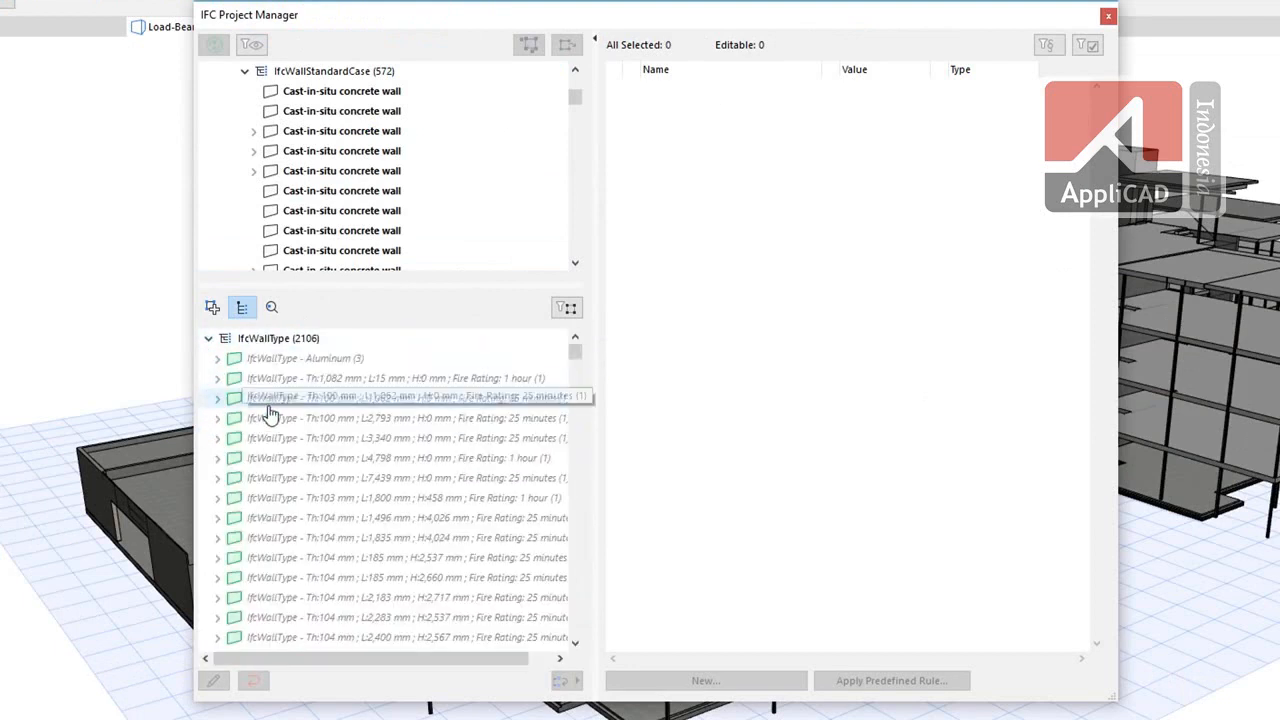
pyautogui.click(270, 400)
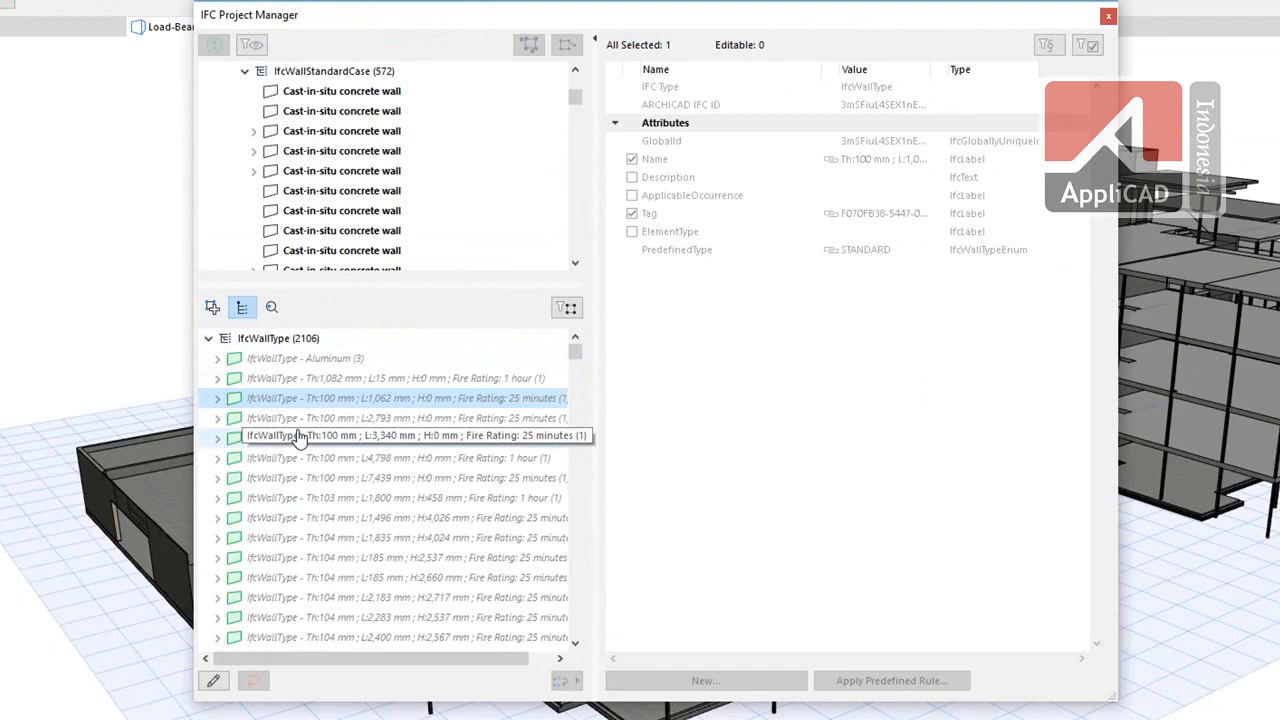
pyautogui.click(298, 437)
pyautogui.click(305, 461)
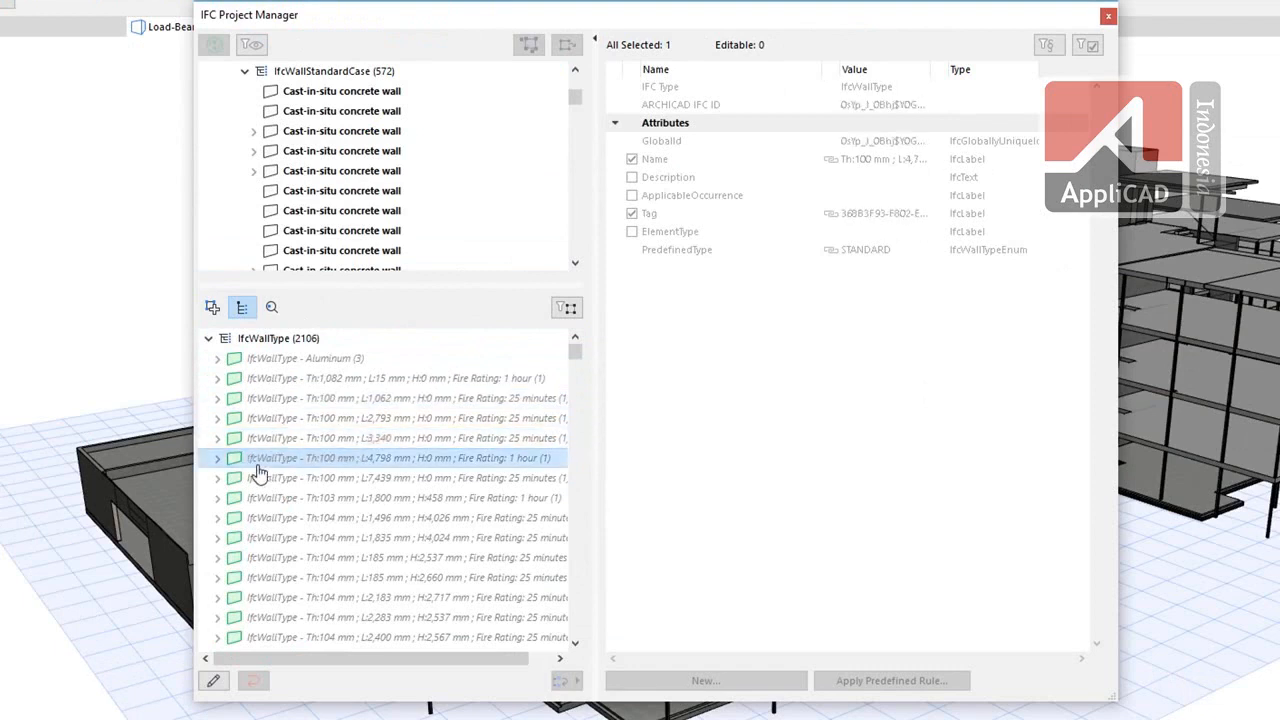
pyautogui.click(217, 460)
pyautogui.click(217, 460)
pyautogui.click(1109, 17)
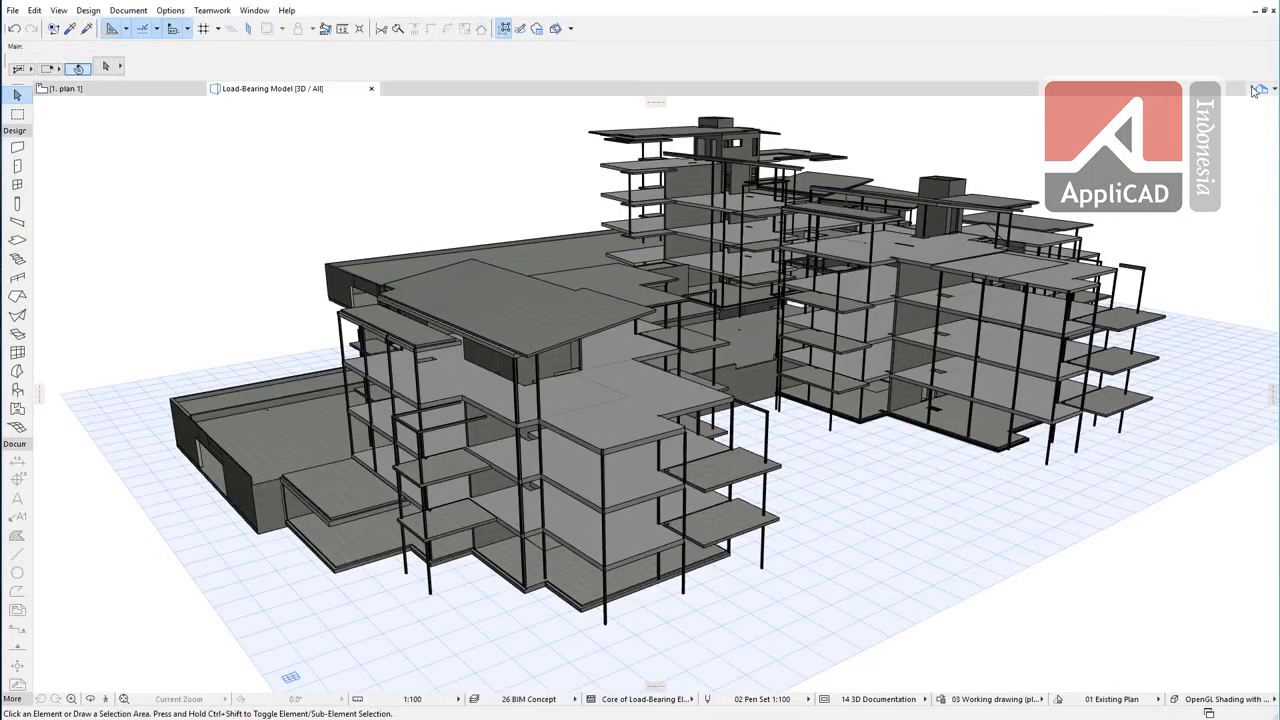
# Step: Publish the entire IFC Export set of architectural, load-bearing and MEP zone models from the Organizer, and close the Organizer
pyautogui.click(1258, 89)
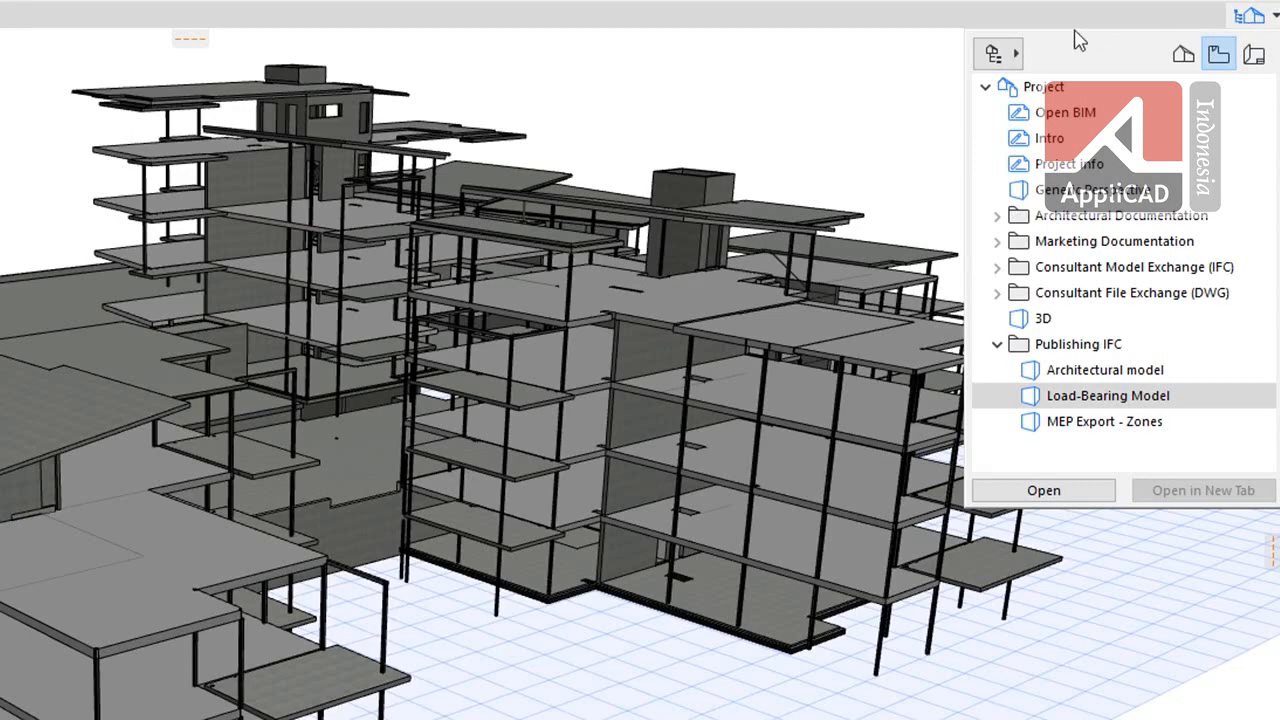
pyautogui.click(1016, 55)
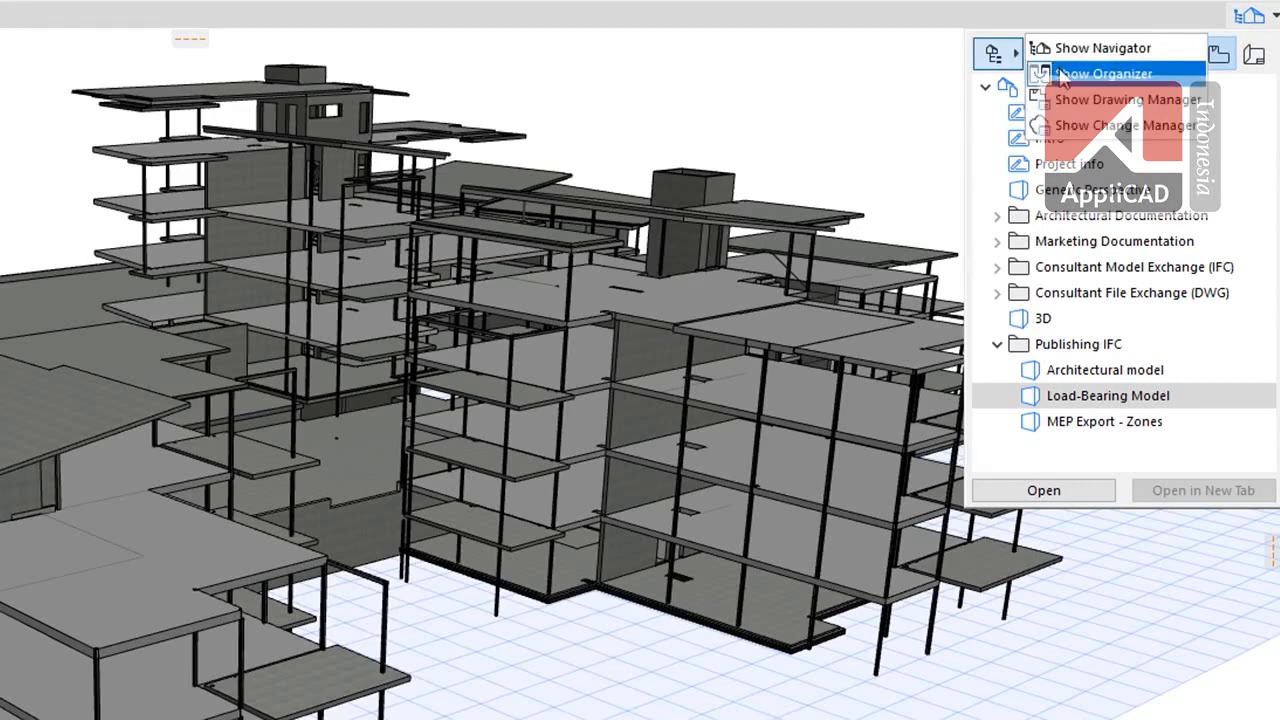
pyautogui.click(1045, 79)
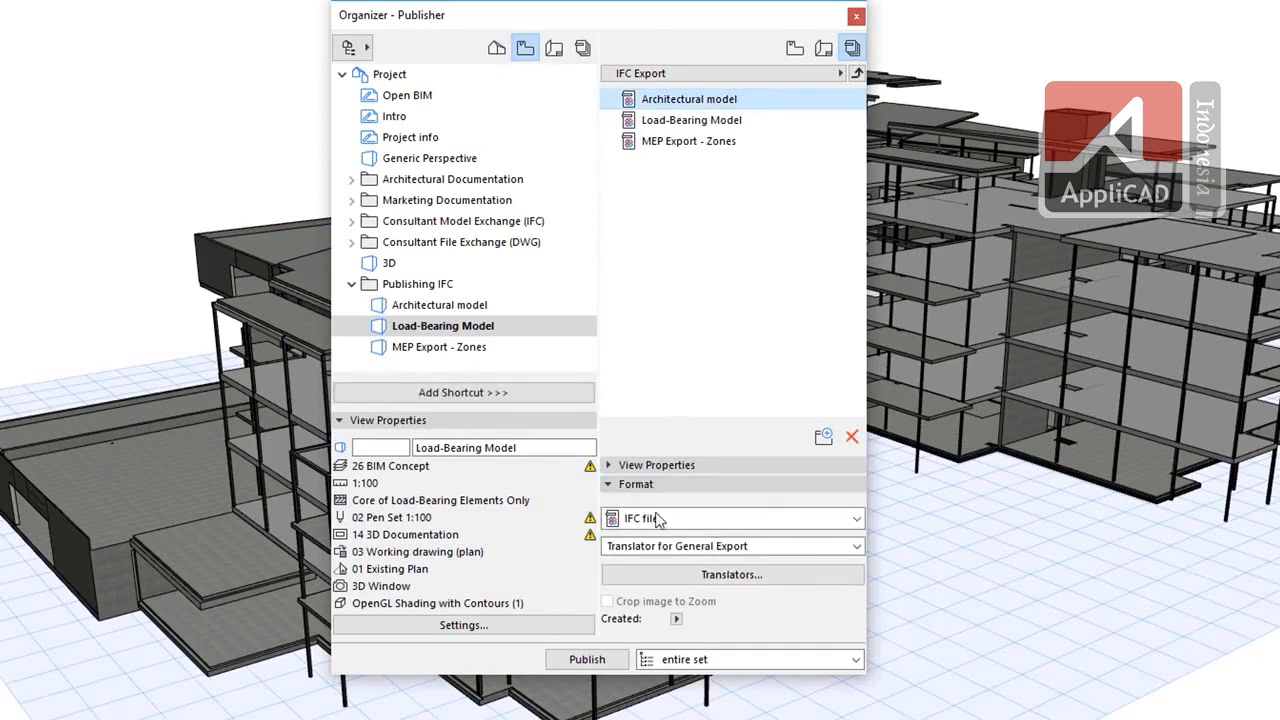
pyautogui.click(614, 663)
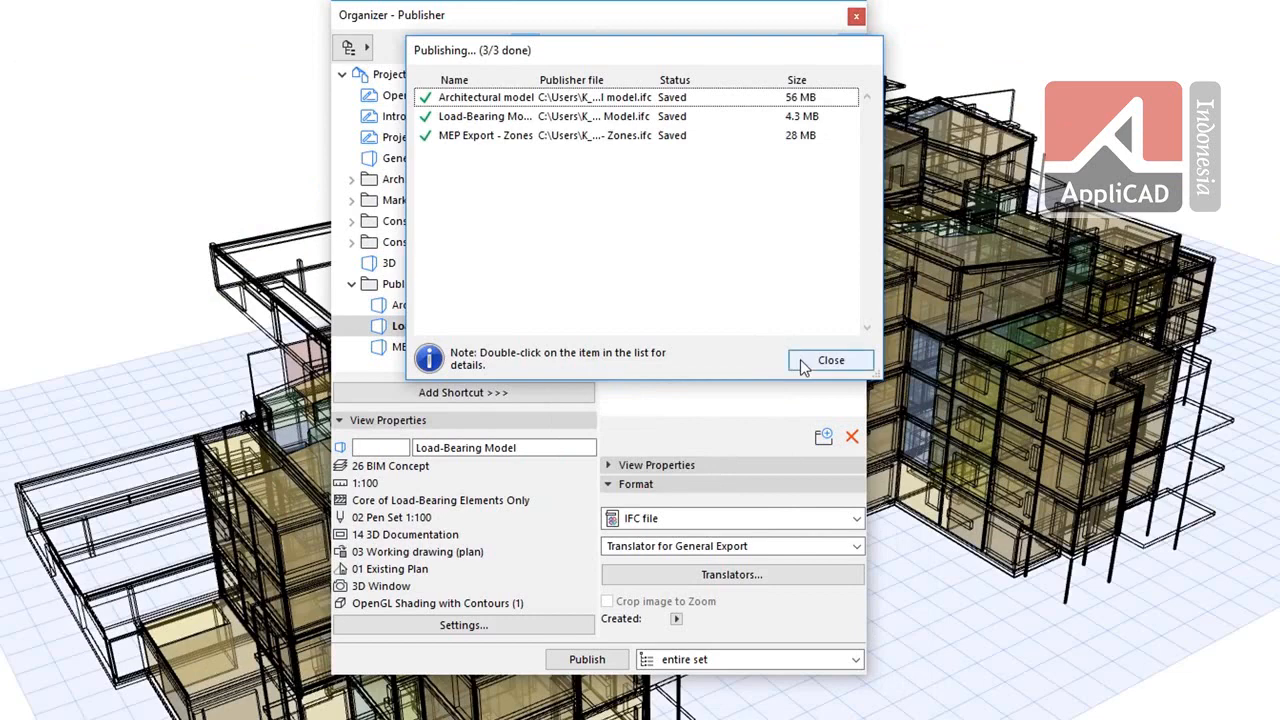
pyautogui.click(805, 364)
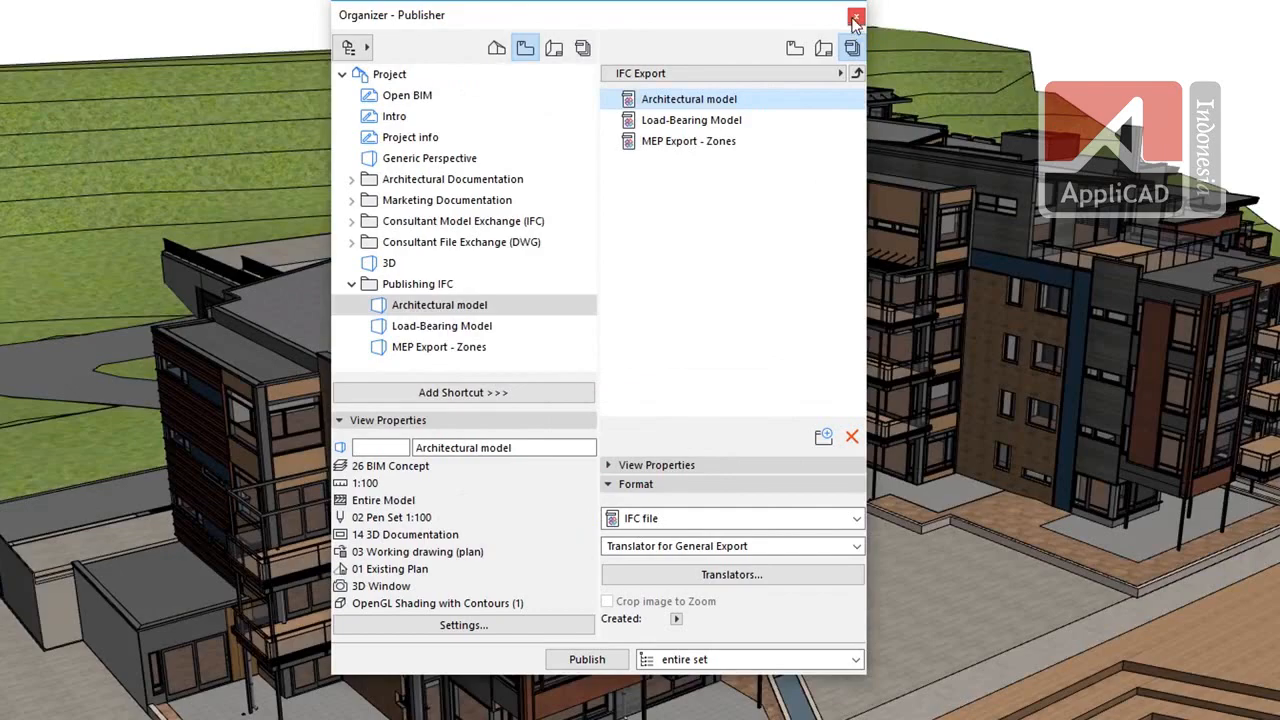
pyautogui.click(855, 19)
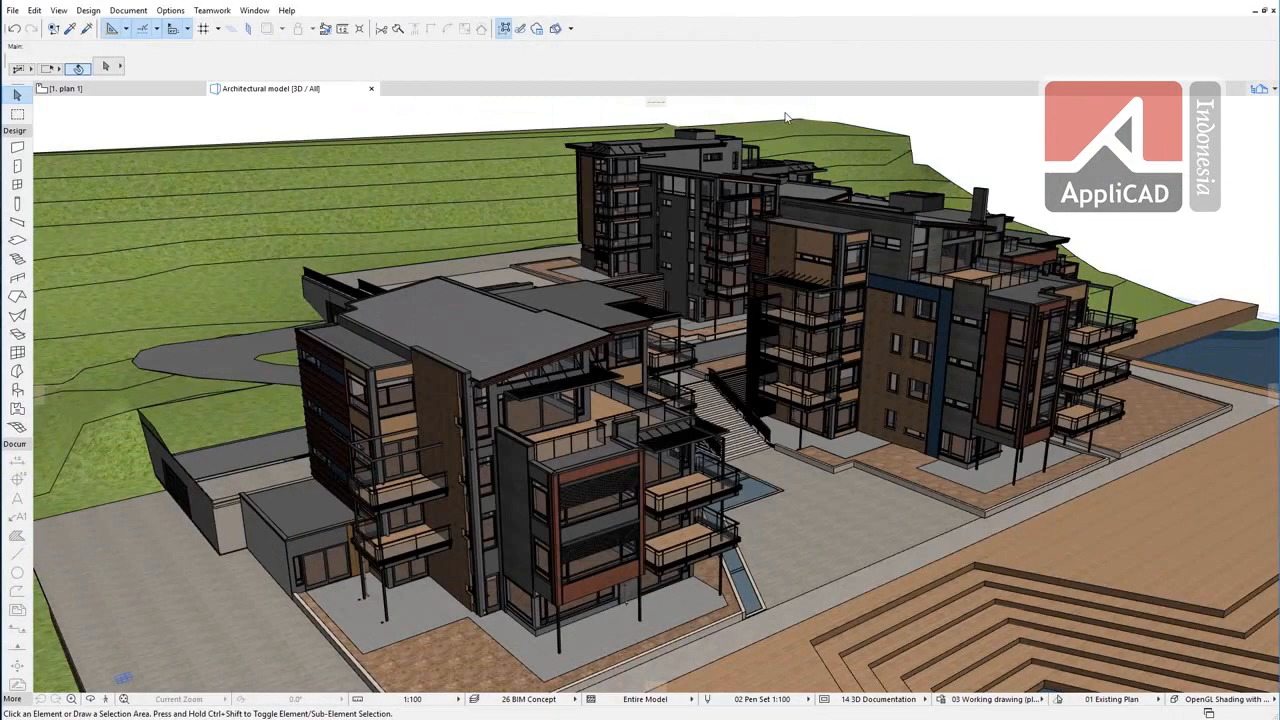